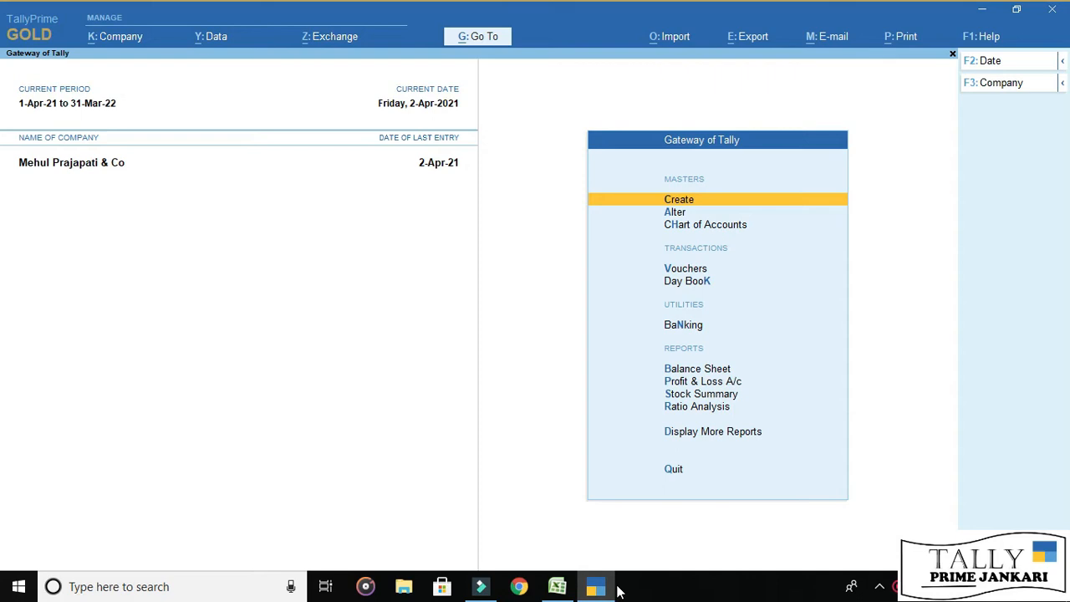
# - Switch to the Excel worksheet and examine which GST types apply to intra-state and inter-state transactions
pyautogui.moveTo(615, 591)
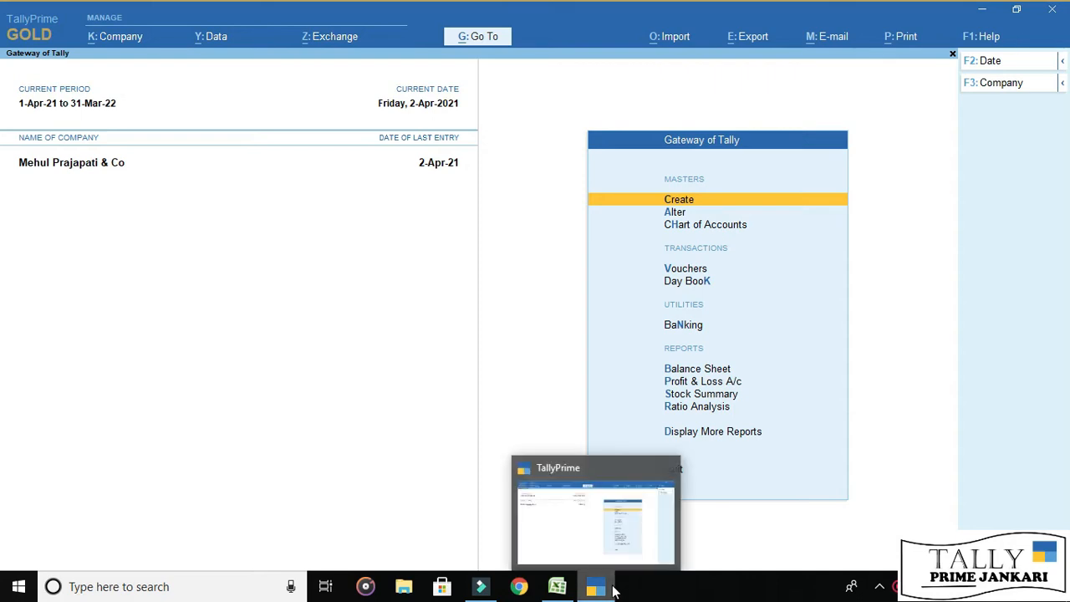
pyautogui.click(558, 586)
pyautogui.click(235, 464)
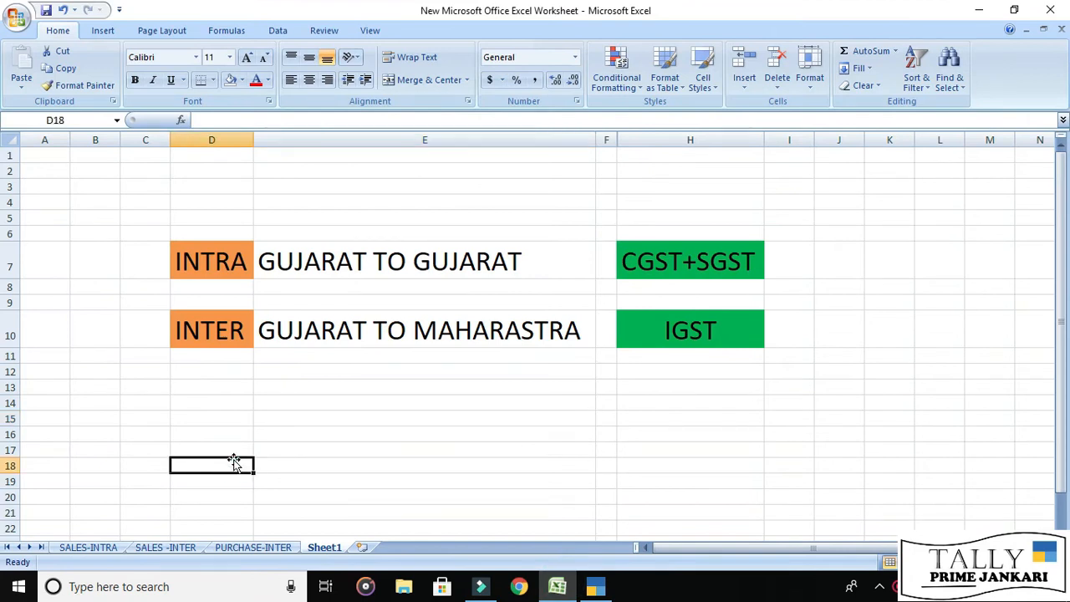
pyautogui.click(326, 250)
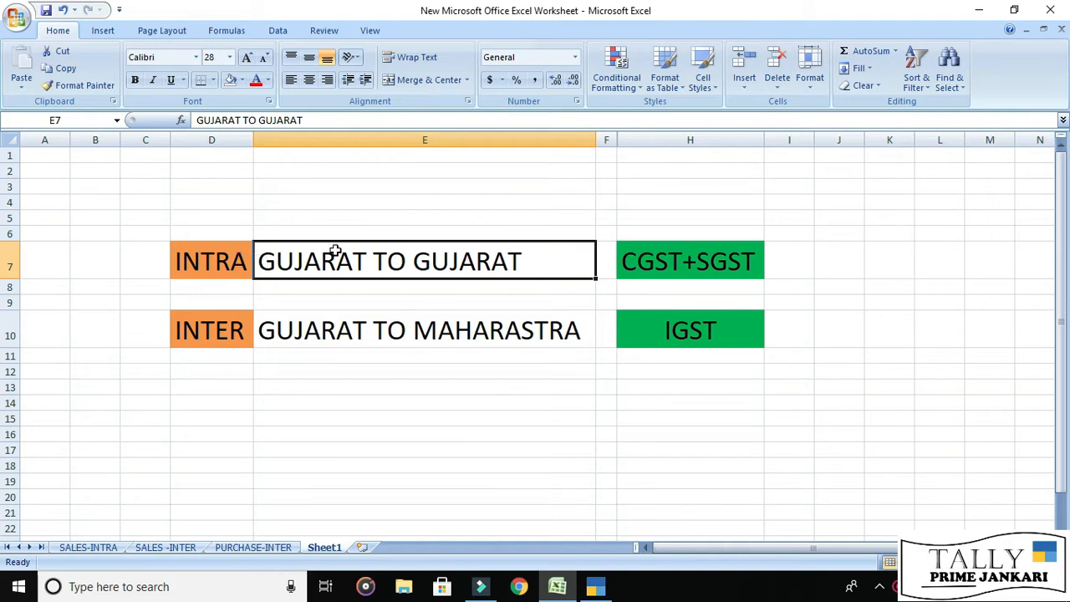
pyautogui.click(244, 247)
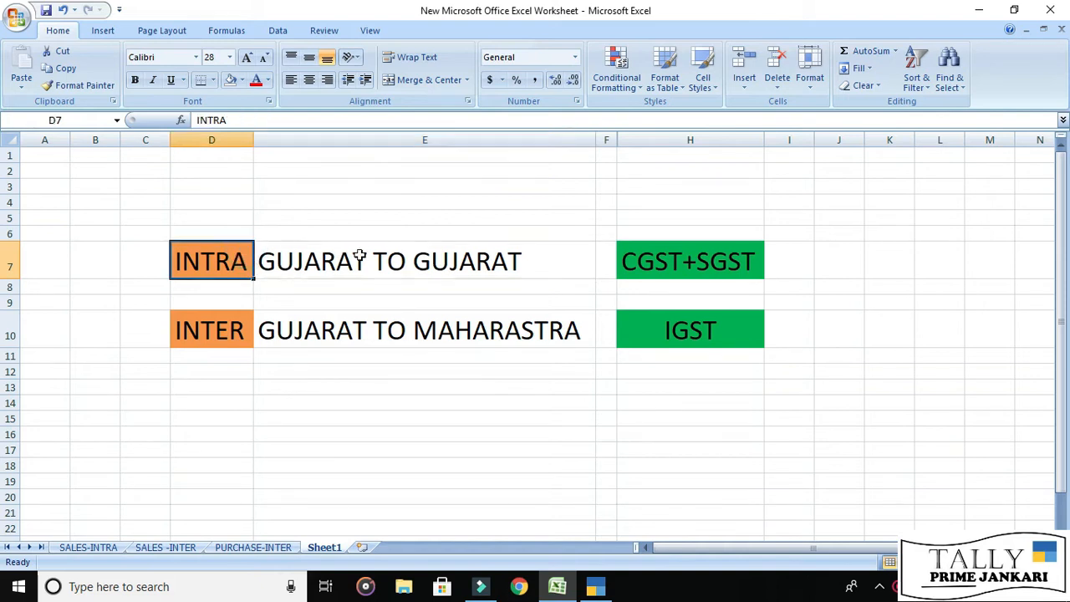
pyautogui.click(744, 262)
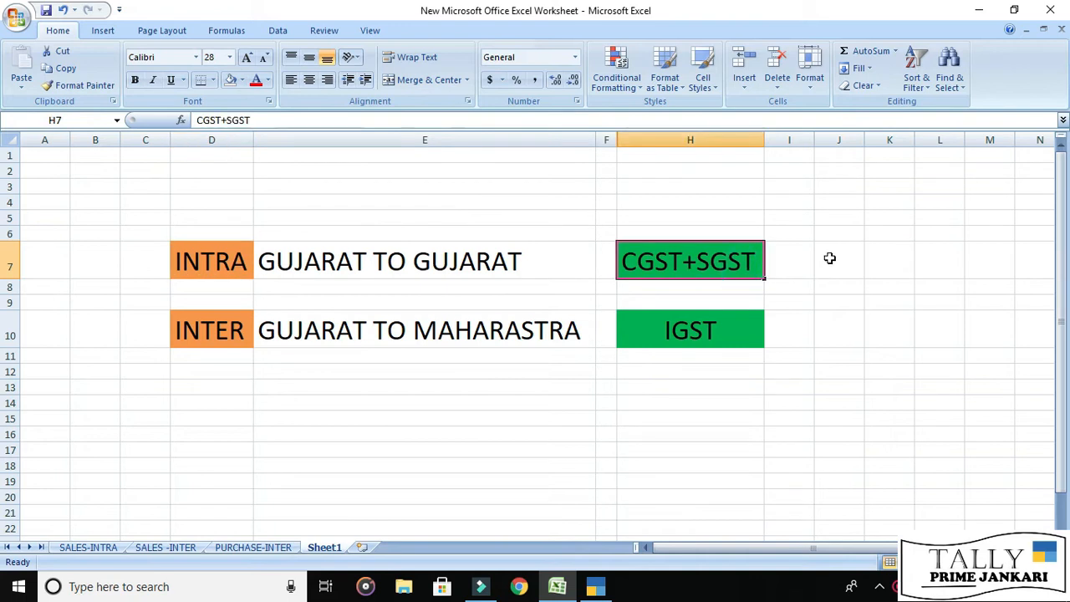
pyautogui.click(473, 370)
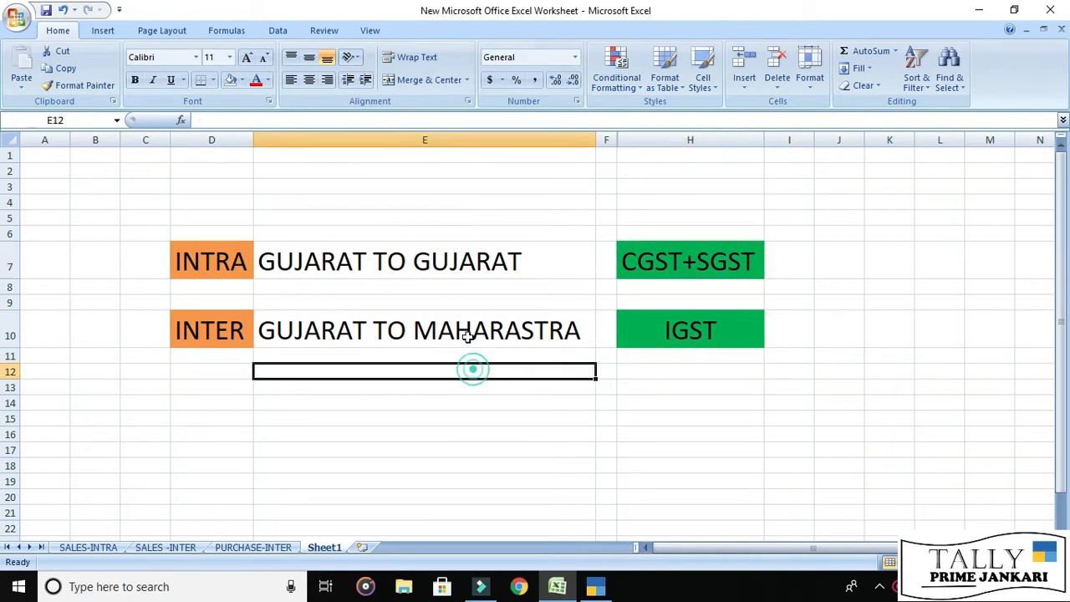
pyautogui.click(470, 343)
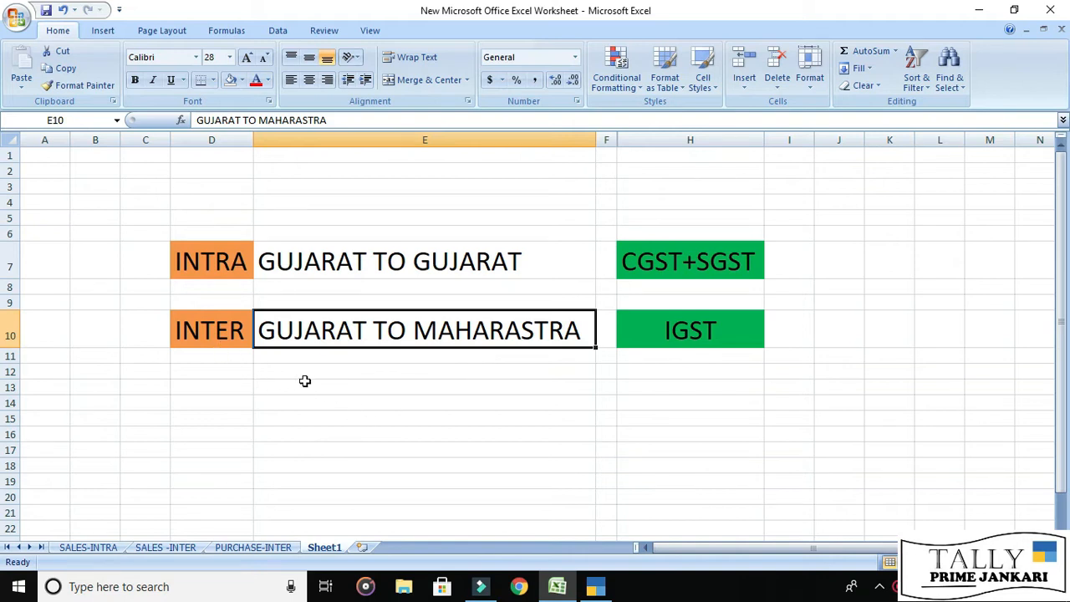
pyautogui.click(217, 334)
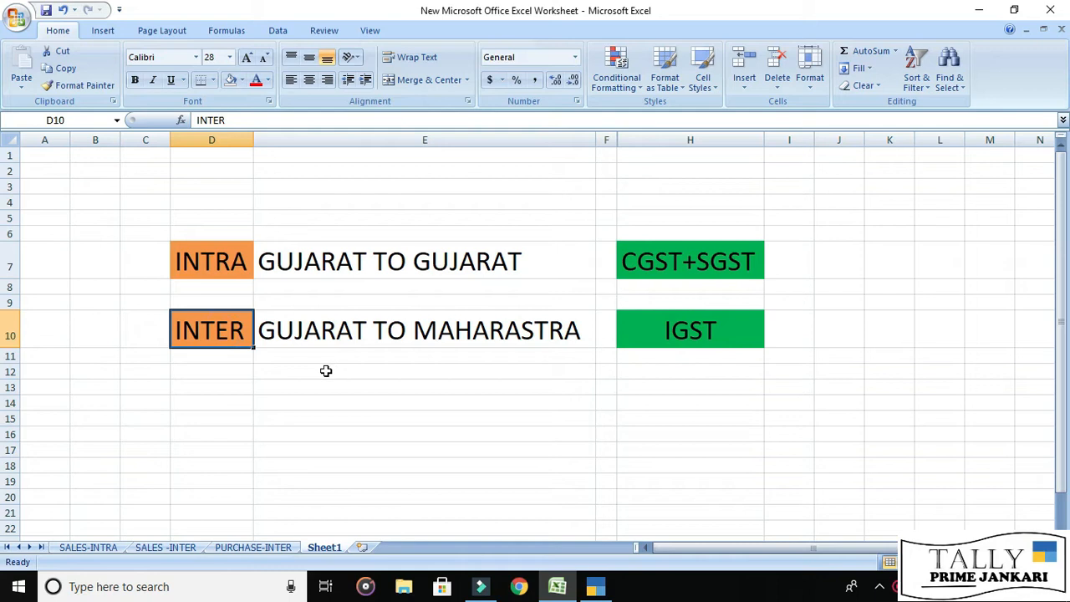
pyautogui.click(710, 328)
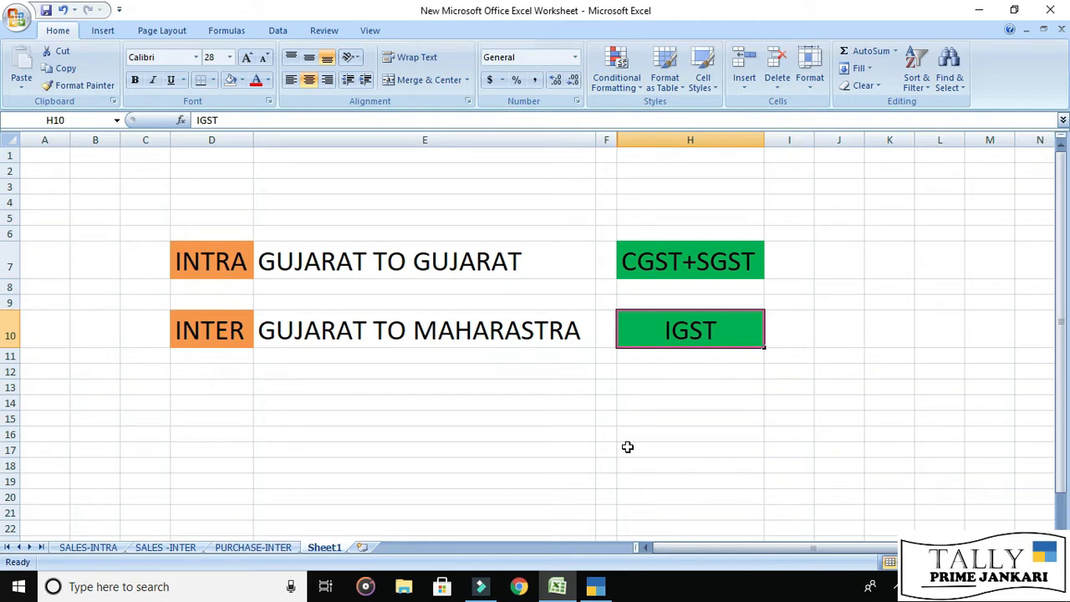
# - Switch to TallyPrime, open GST Details for alteration, and enable the GST feature for the company
pyautogui.click(596, 587)
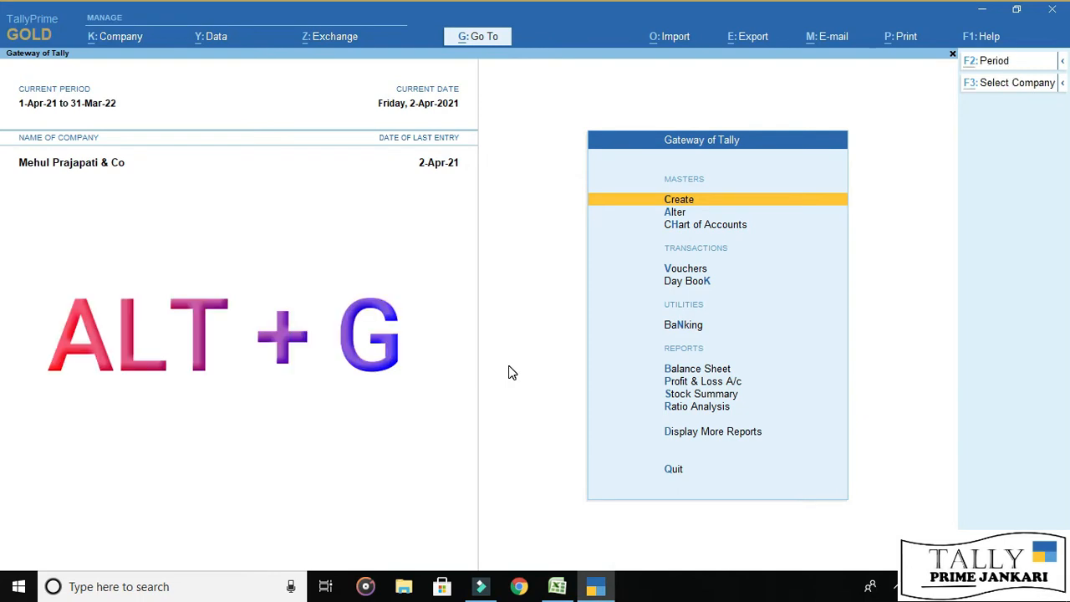
pyautogui.hotkey('alt', 'g')
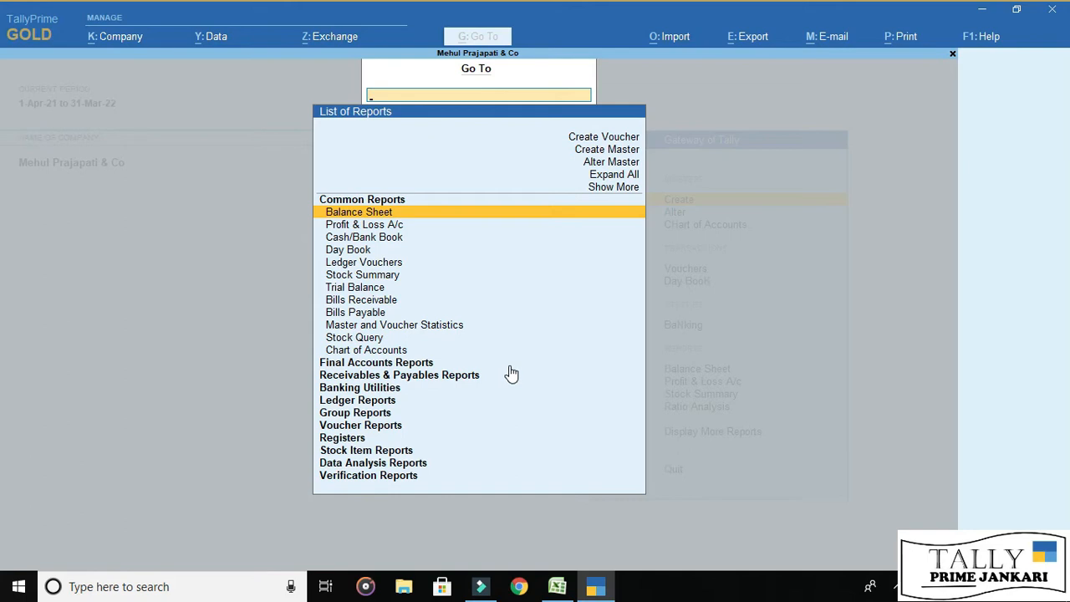
pyautogui.click(622, 161)
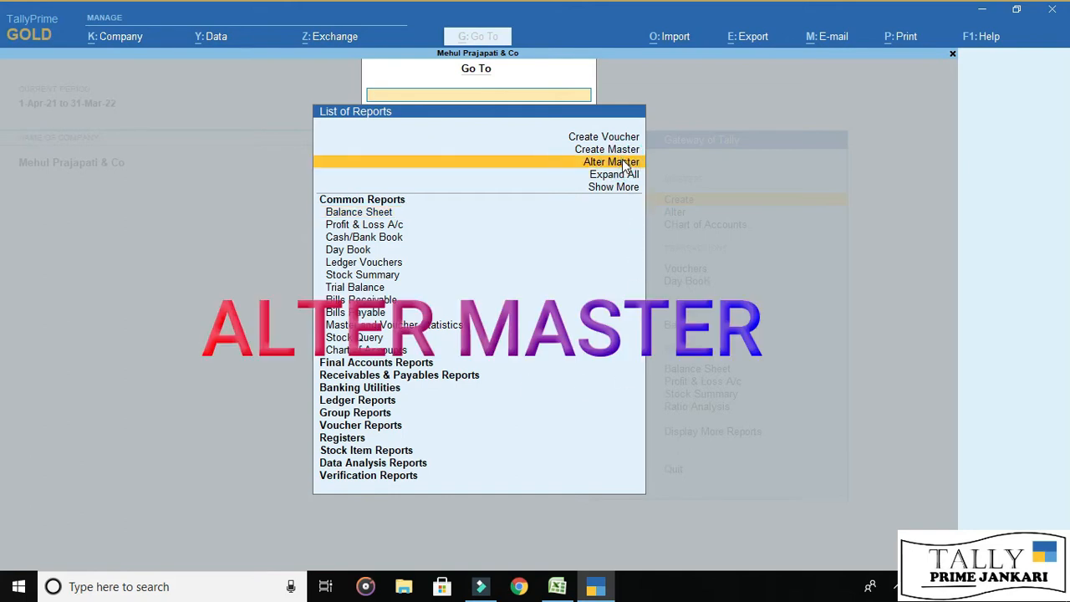
pyautogui.click(623, 162)
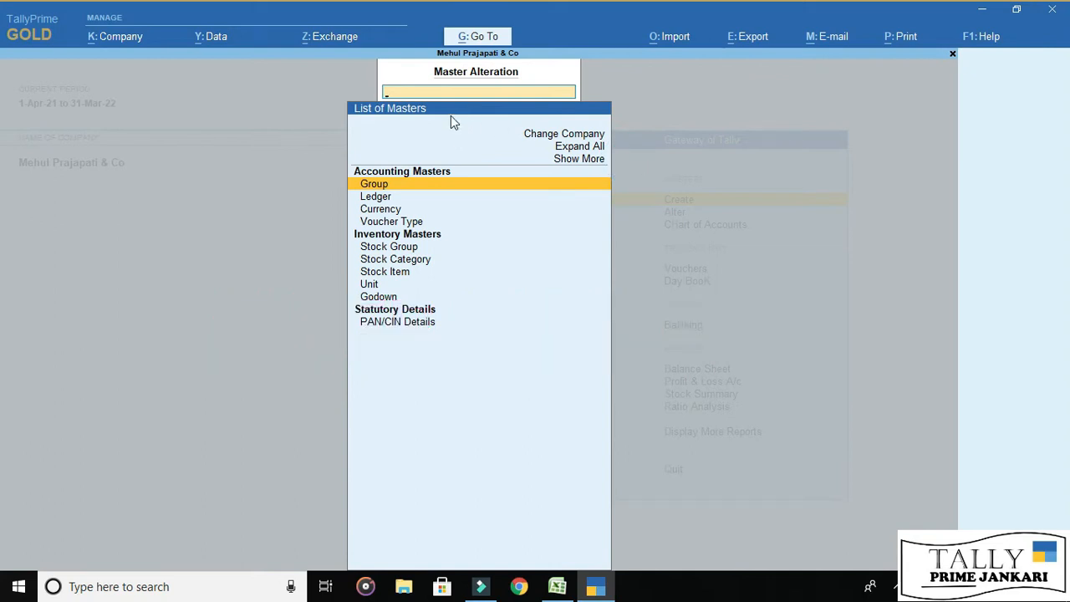
pyautogui.write('GST')
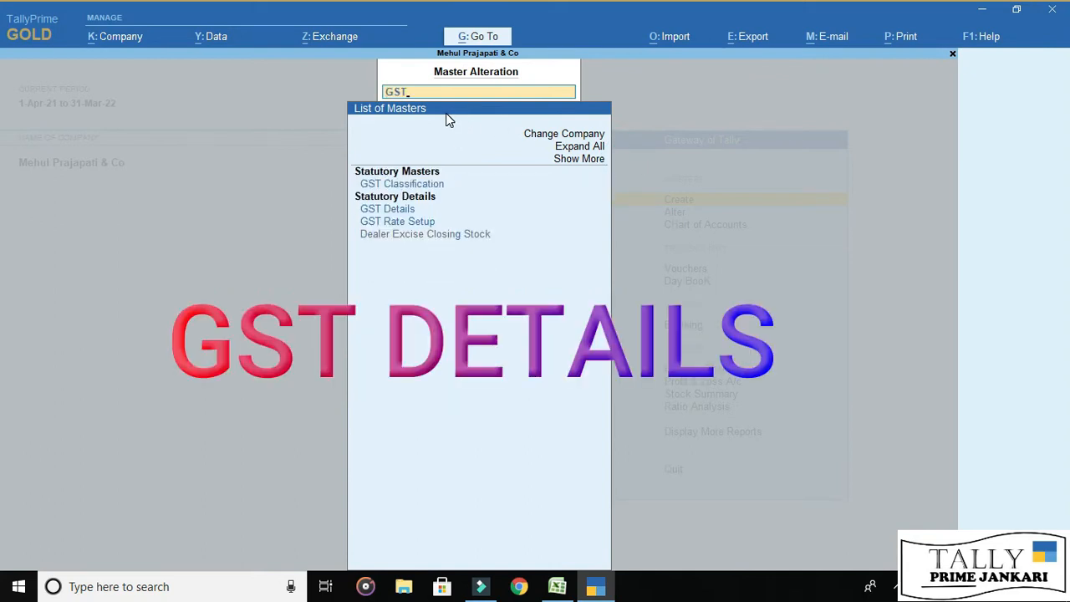
pyautogui.press('Down')
pyautogui.press('Down')
pyautogui.press('Down')
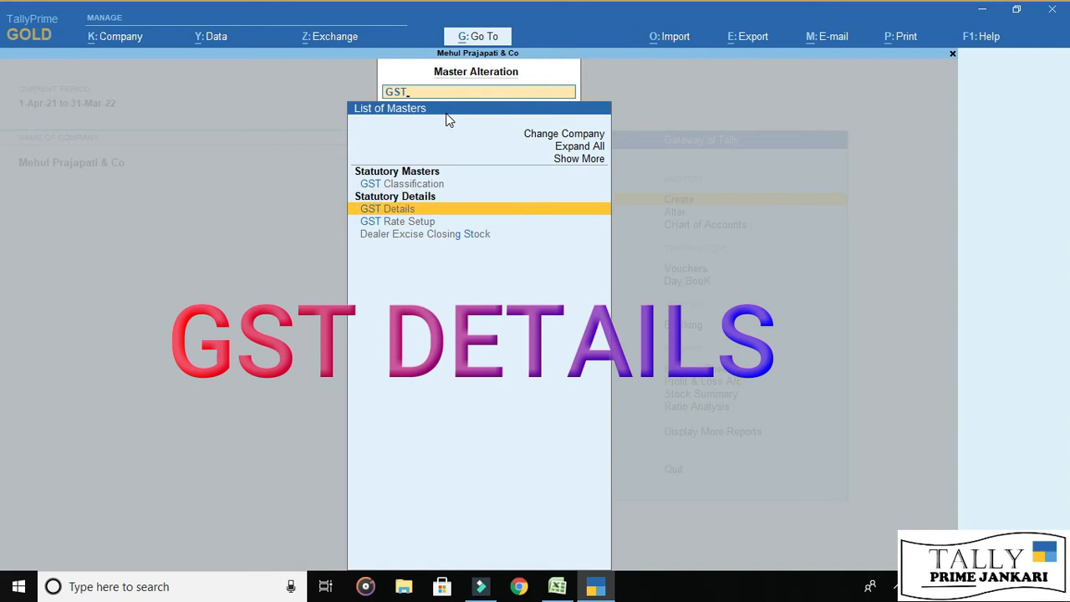
pyautogui.press('Return')
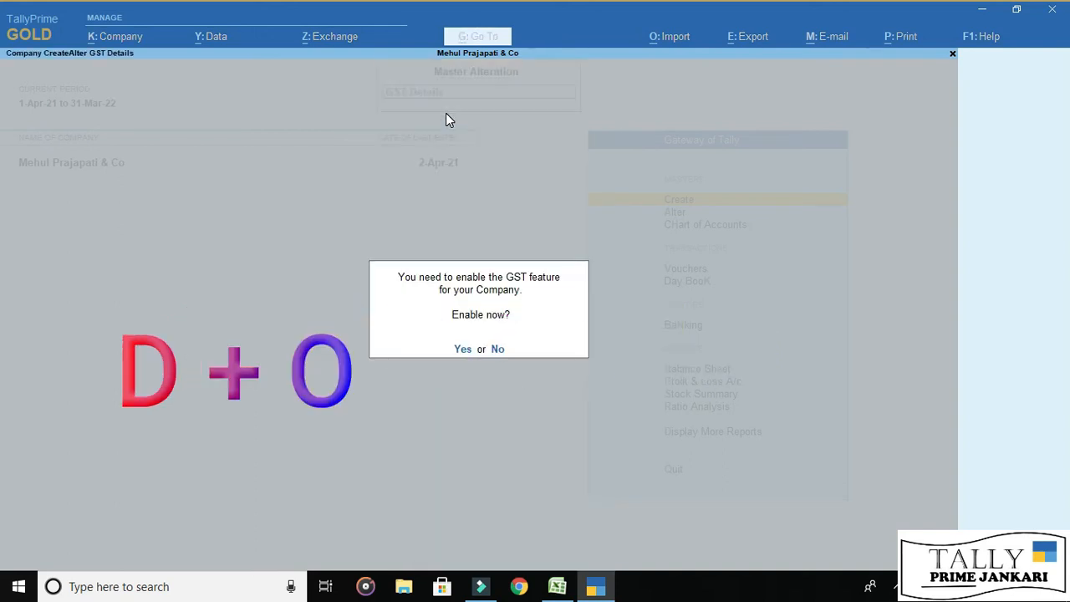
pyautogui.press('y')
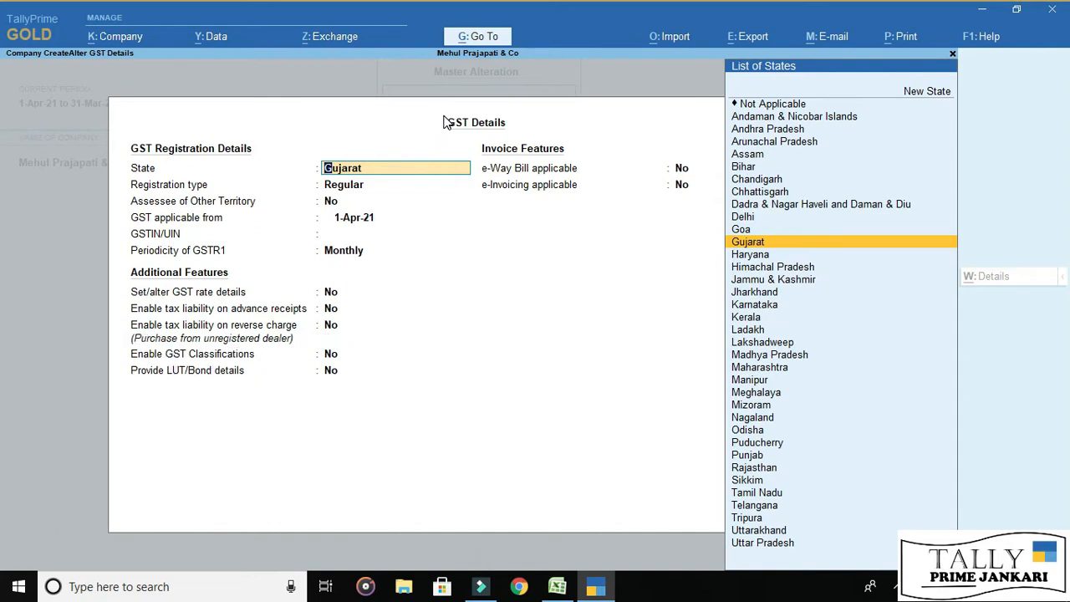
# - Accept state Gujarat, registration type Regular, No for assessee of other territory, and 1-Apr-21 as the GST applicability date
pyautogui.press('Return')
pyautogui.press('Return')
pyautogui.press('Return')
pyautogui.press('Return')
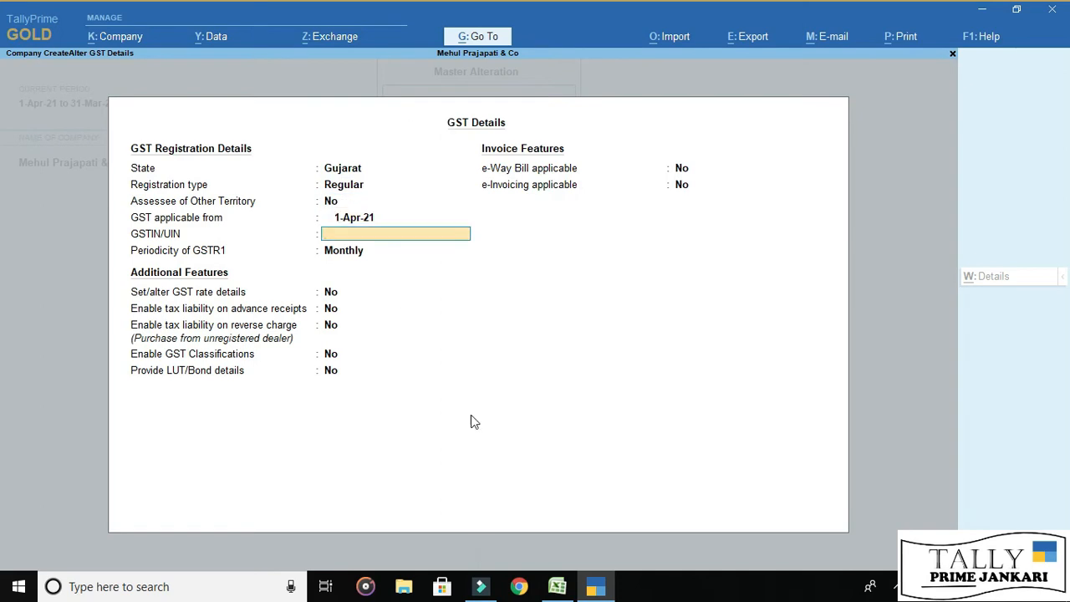
# - Copy the company's GST number from the SALES-INTRA sheet in Excel into the GSTIN/UIN field in TallyPrime
pyautogui.click(557, 586)
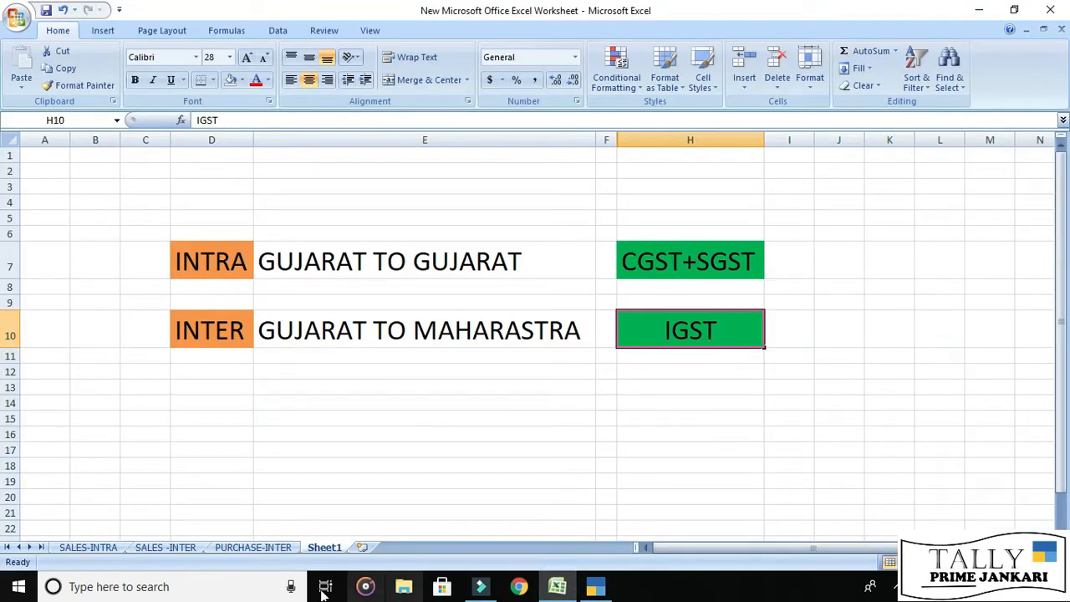
pyautogui.click(88, 547)
pyautogui.hotkey('ctrl', 'c')
pyautogui.click(597, 587)
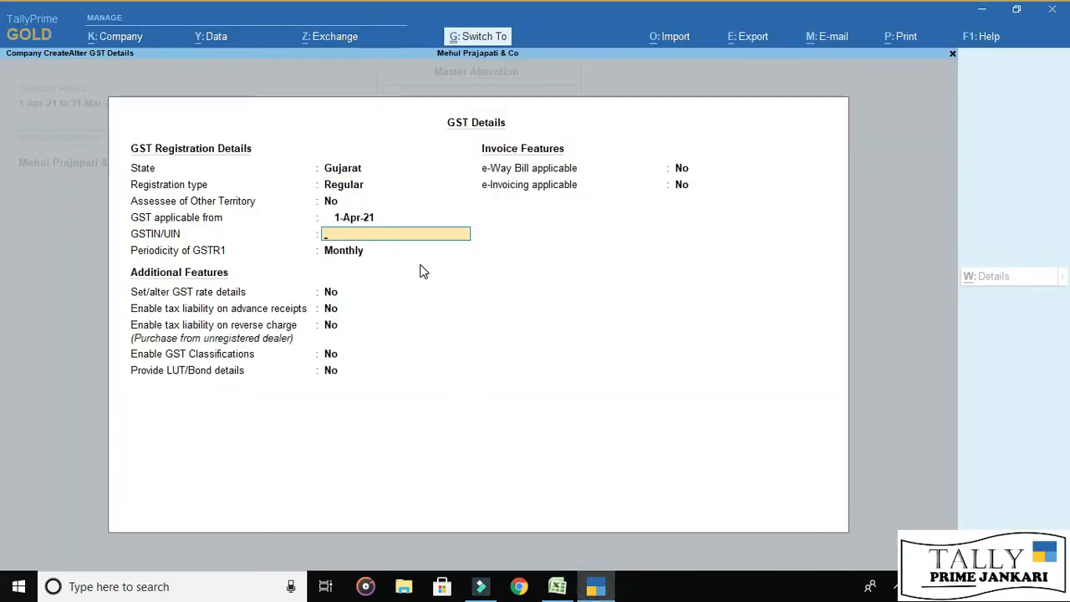
pyautogui.hotkey('ctrl', 'alt', 'v')
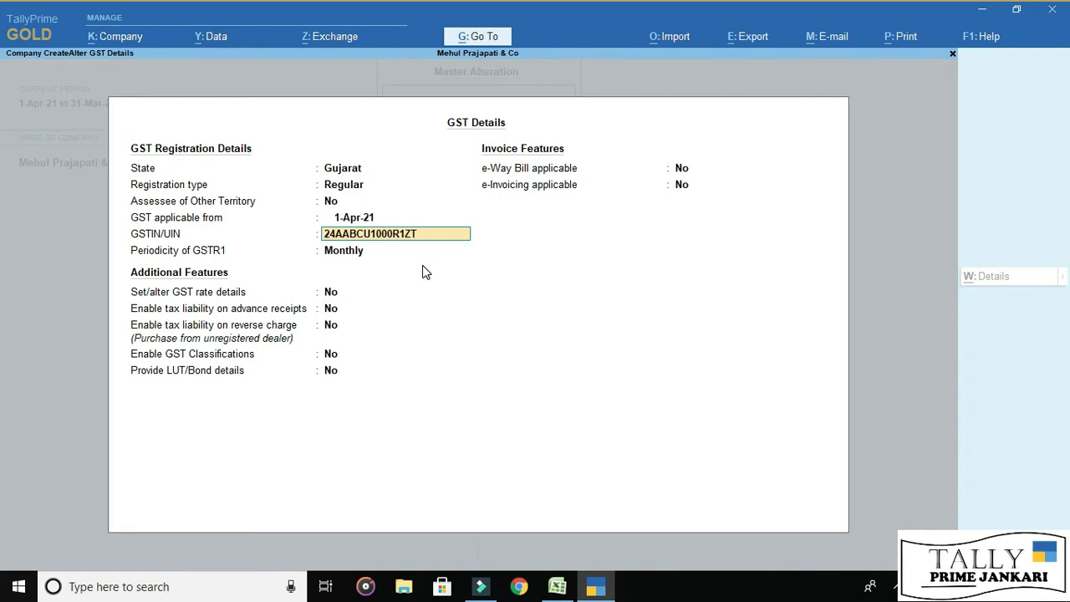
pyautogui.press('Return')
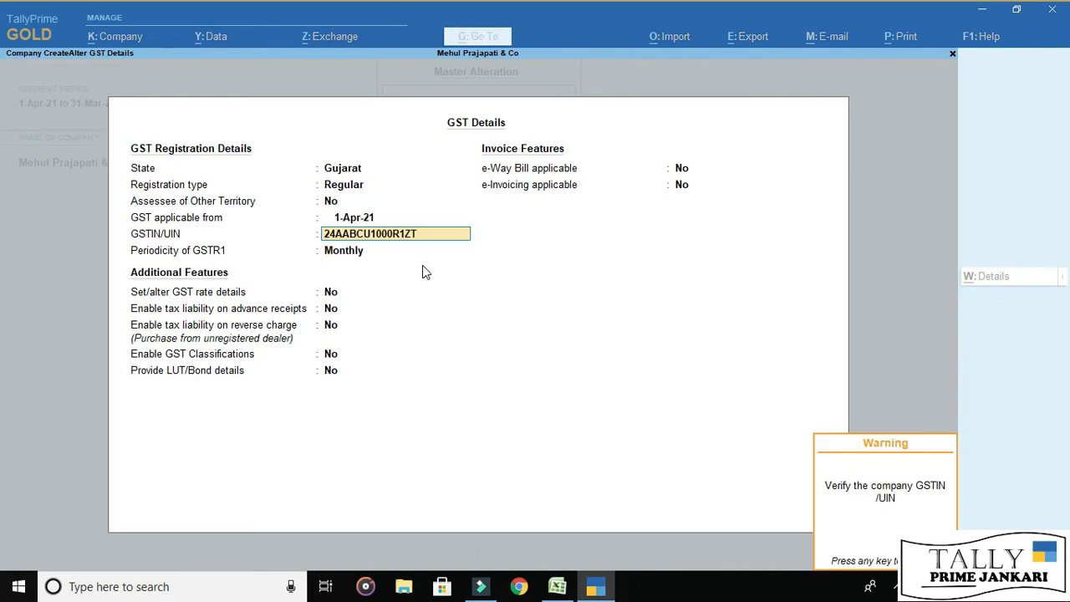
pyautogui.press('Return')
# - Keep GSTR1 periodicity Monthly and all additional and invoice features at No, save the GST details, and return to the Gateway of Tally
pyautogui.press('Return')
pyautogui.press('Return')
pyautogui.press('Return')
pyautogui.press('Return')
pyautogui.press('Return')
pyautogui.press('Return')
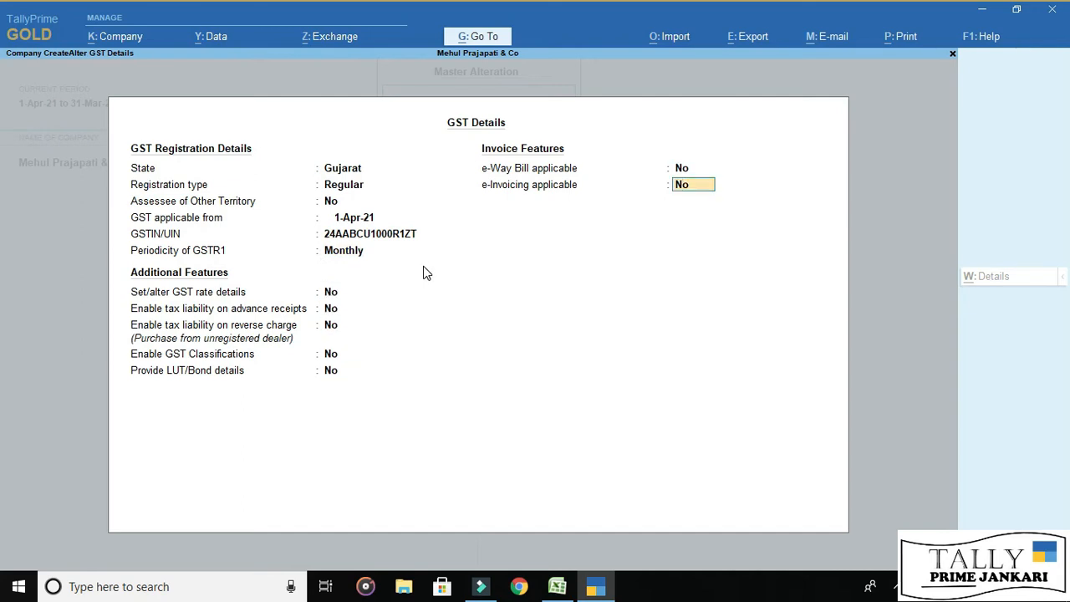
pyautogui.press('Return')
pyautogui.press('Return')
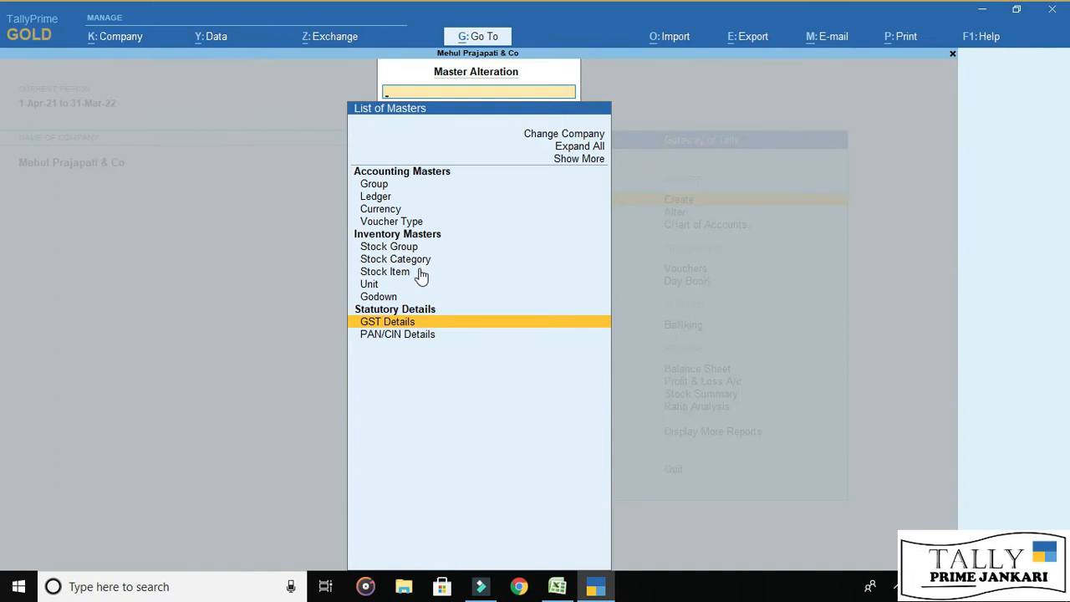
pyautogui.press('Escape')
pyautogui.press('Escape')
pyautogui.press('Escape')
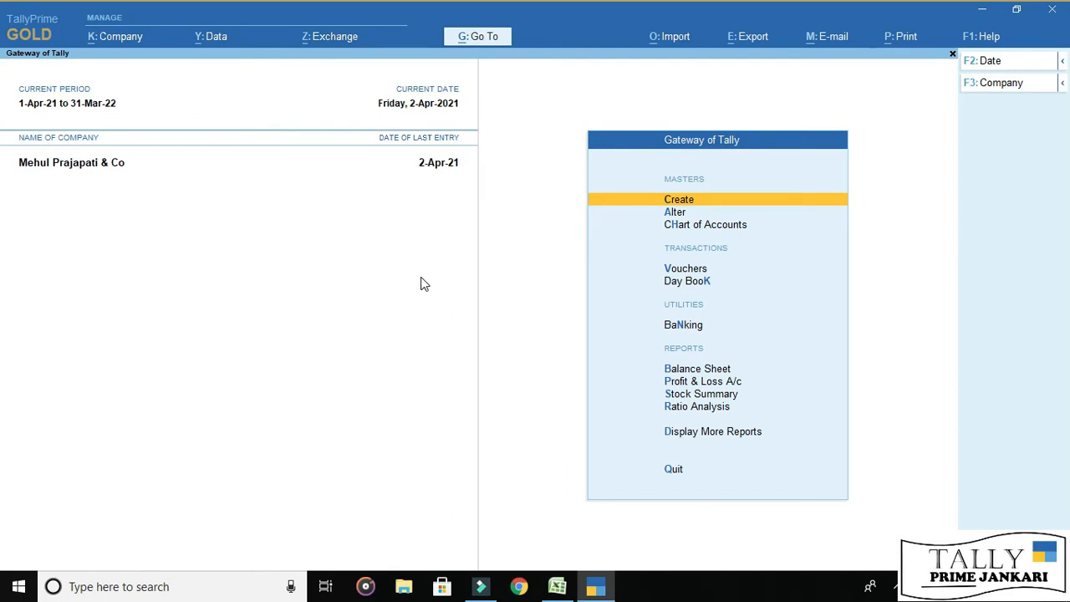
# - Start a sales voucher in TallyPrime for the invoice on the SALES-INTRA sheet in Excel
pyautogui.click(693, 269)
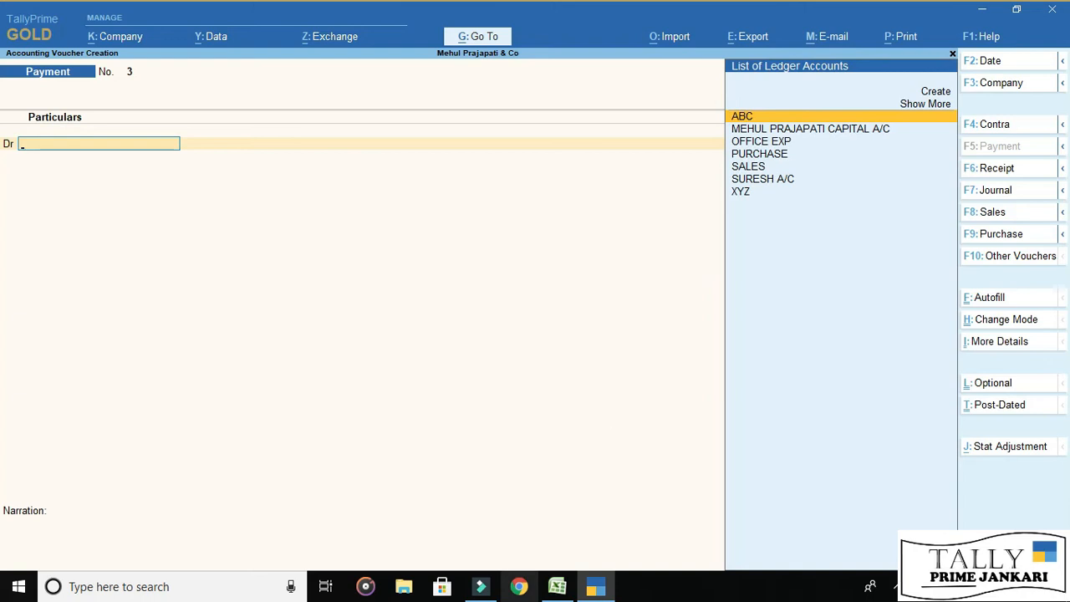
pyautogui.click(558, 586)
pyautogui.click(516, 238)
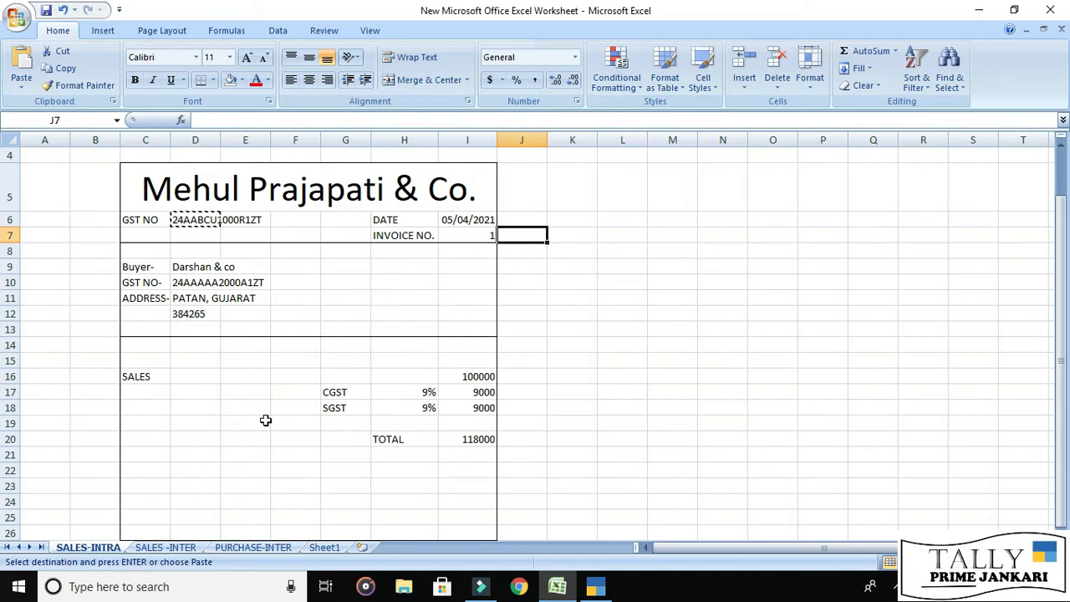
pyautogui.hotkey('alt', 'Tab')
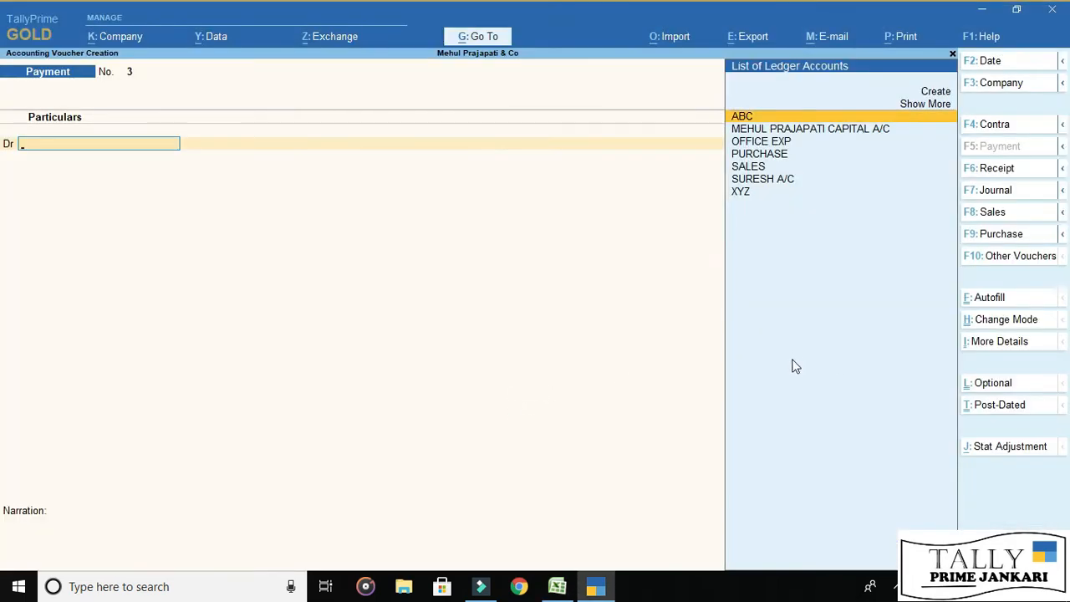
pyautogui.click(1017, 217)
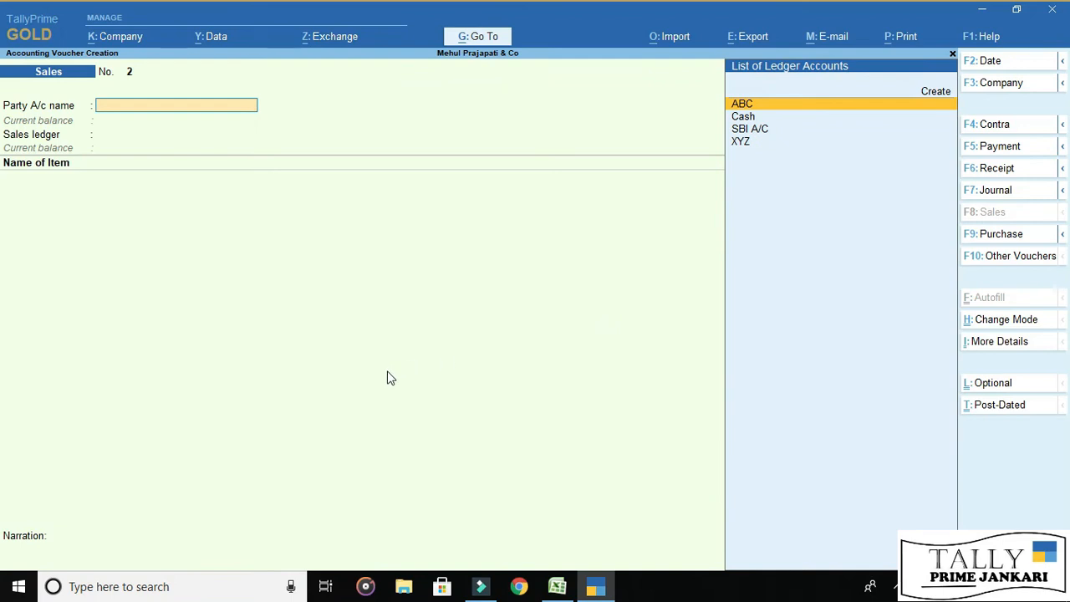
# - Set the sales voucher date to 5.4, matching the date on the Excel invoice
pyautogui.press('F2')
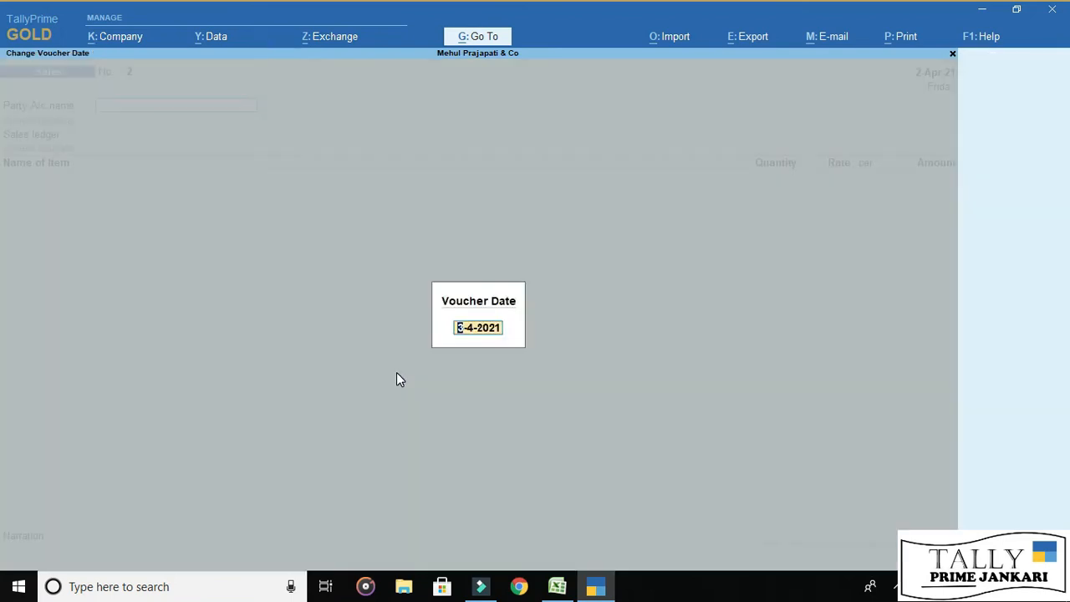
pyautogui.hotkey('alt', 'Tab')
pyautogui.hotkey('alt', 'Tab')
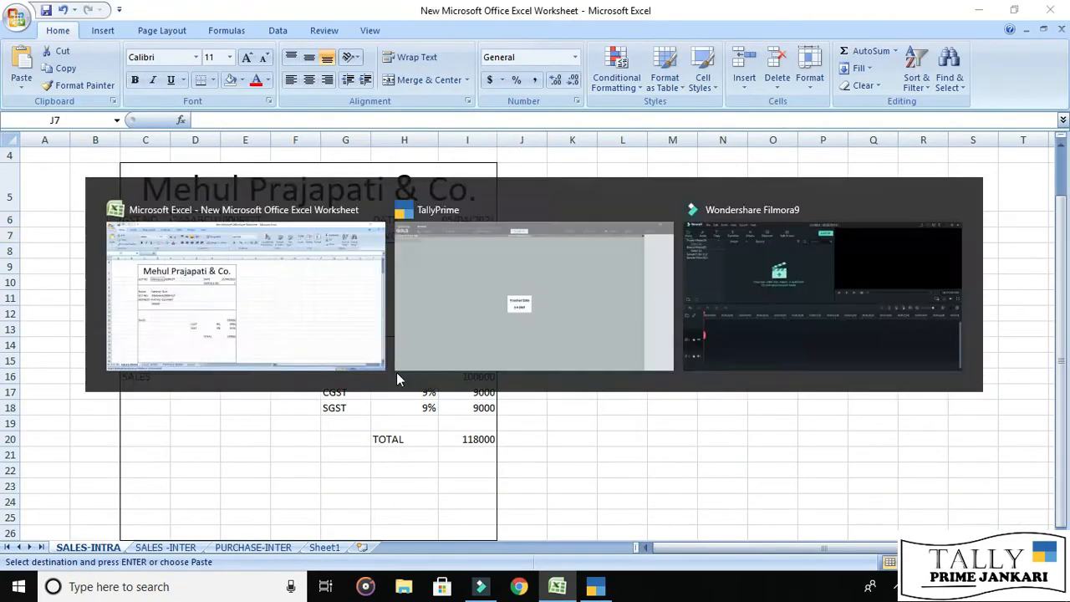
pyautogui.write('5.4')
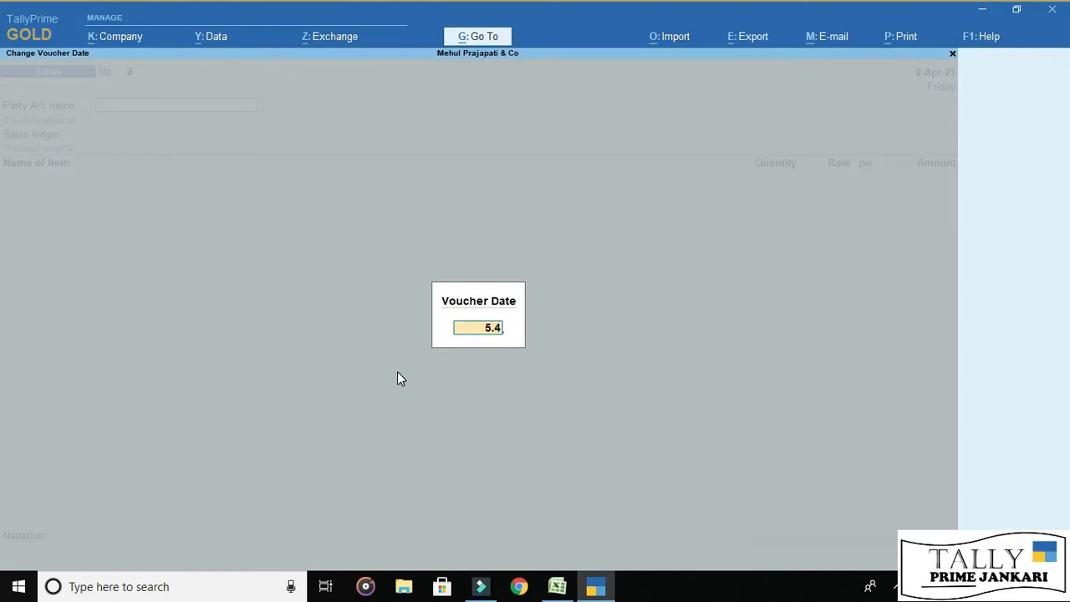
pyautogui.press('Return')
# - Check the buyer's name on the SALES-INTRA invoice in Excel and return to the sales voucher in TallyPrime
pyautogui.hotkey('alt', 'Tab')
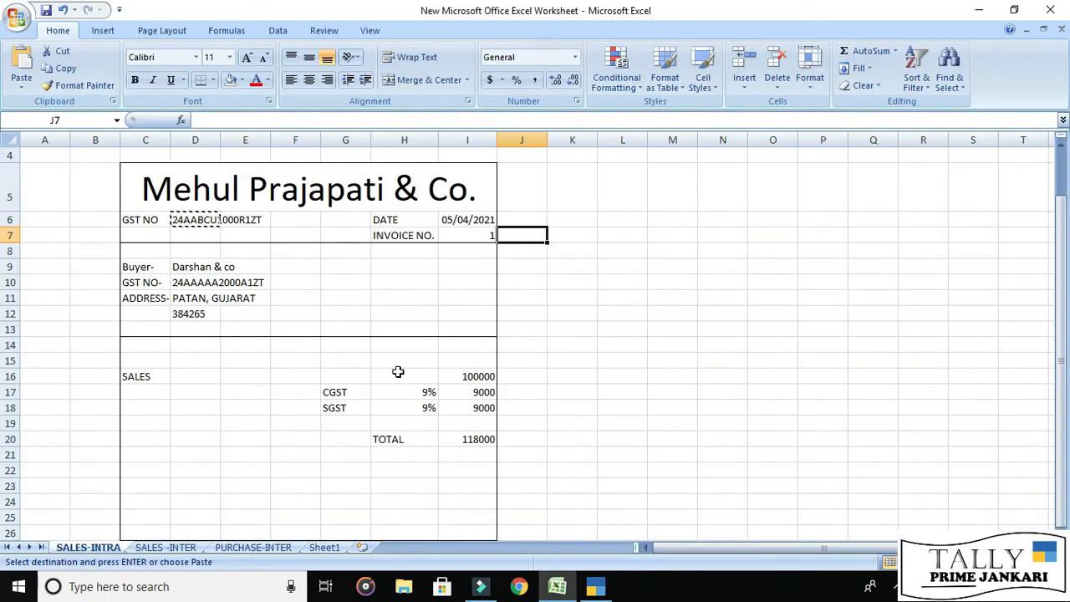
pyautogui.press('Left')
pyautogui.press('Left')
pyautogui.press('Left')
pyautogui.press('Left')
pyautogui.press('Left')
pyautogui.press('Down')
pyautogui.press('Left')
pyautogui.press('Down')
pyautogui.hotkey('alt', 'Tab')
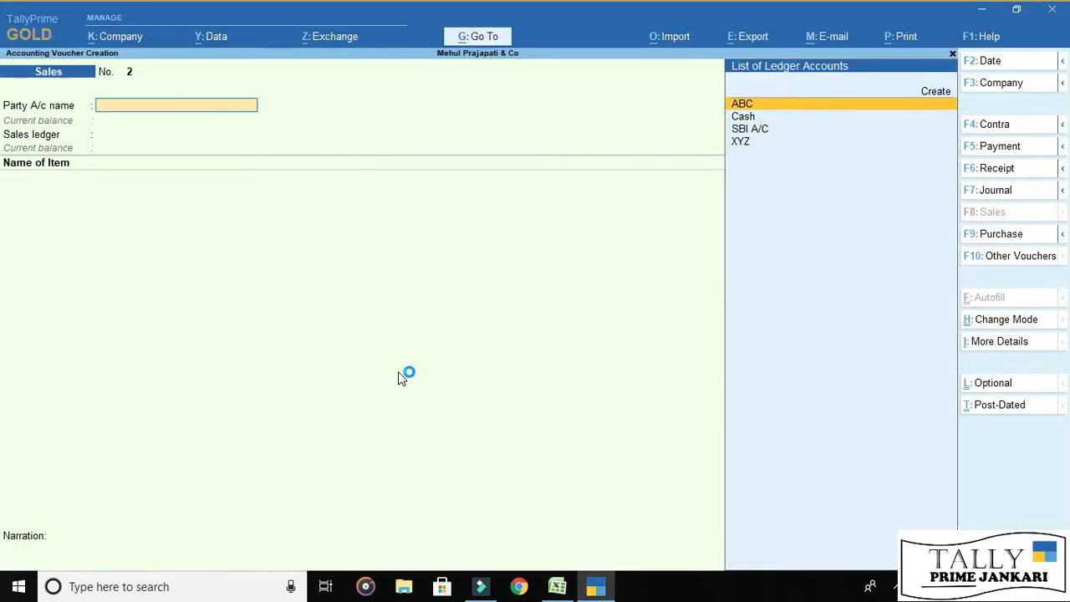
# - Create a party ledger named DARSHAN & CO from the sales voucher and place it under Sundry Debtors
pyautogui.hotkey('alt', 'c')
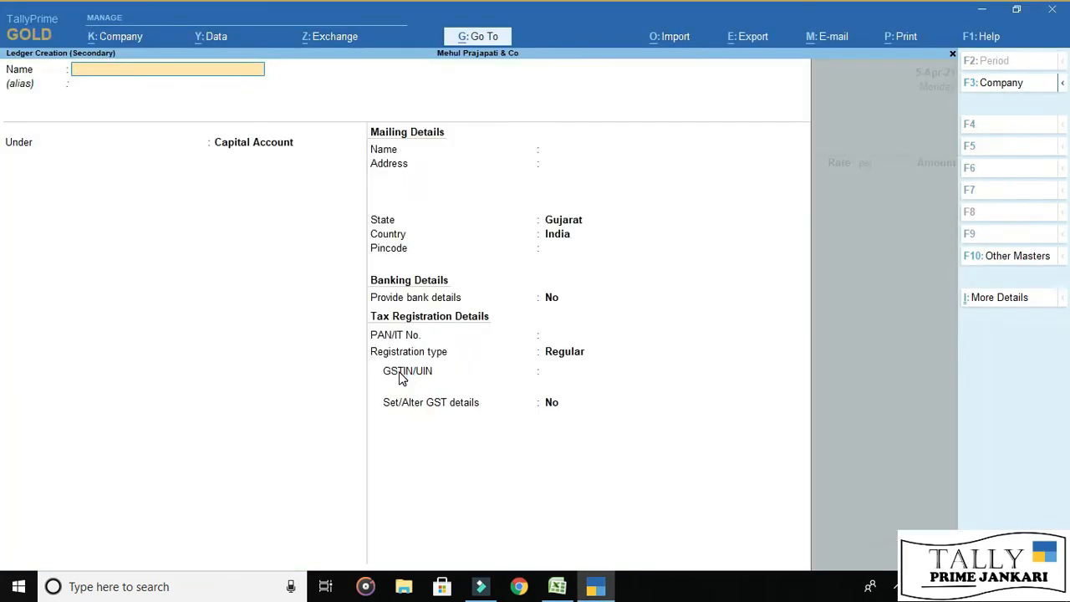
pyautogui.write('DARSHAN & CO')
pyautogui.press('Return')
pyautogui.press('Return')
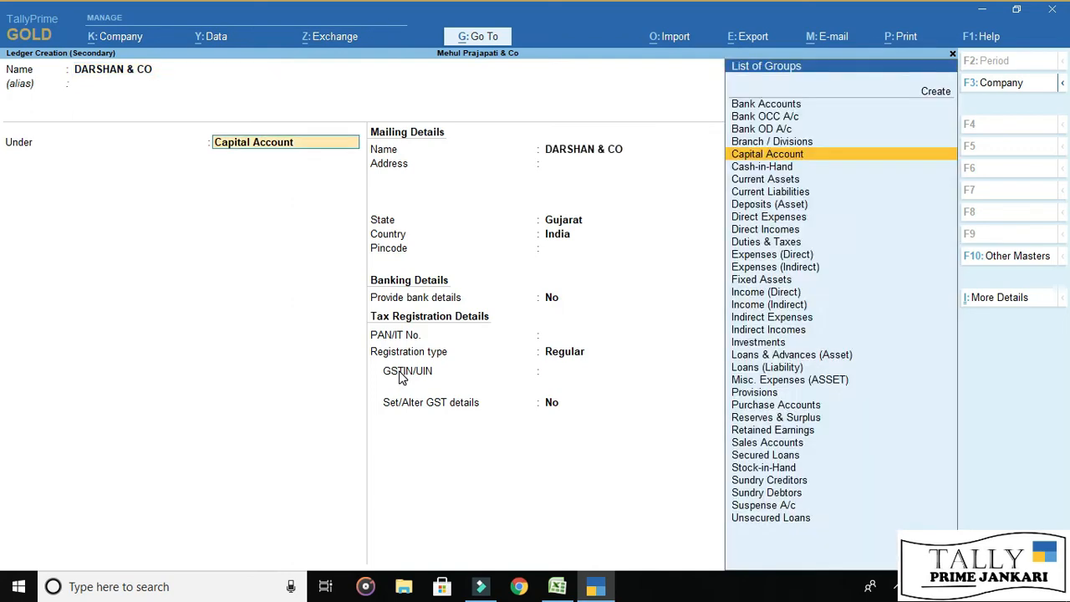
pyautogui.write('DR')
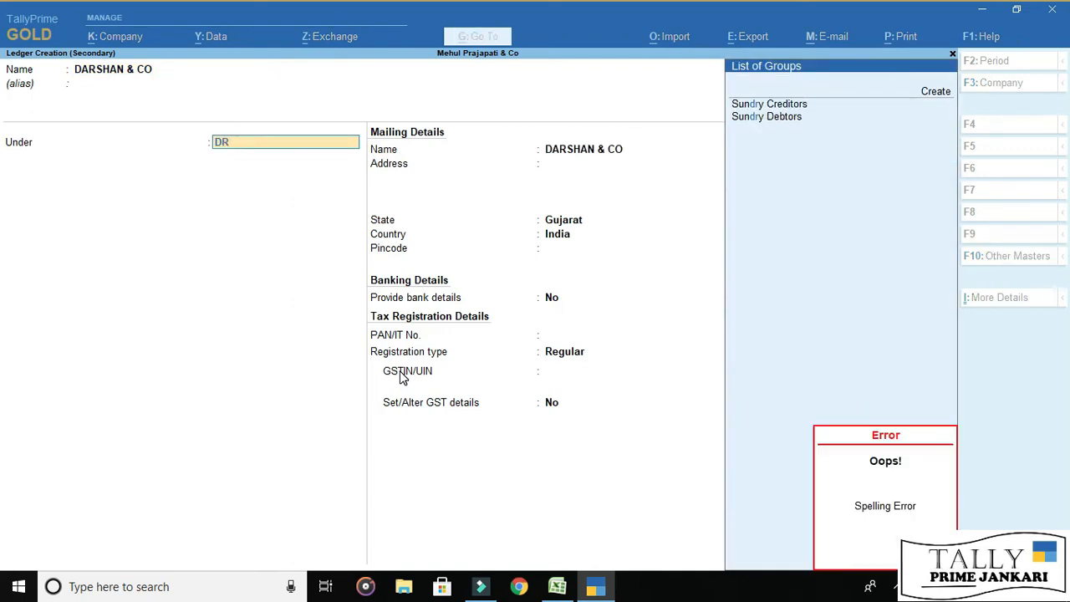
pyautogui.press('Down')
pyautogui.press('Return')
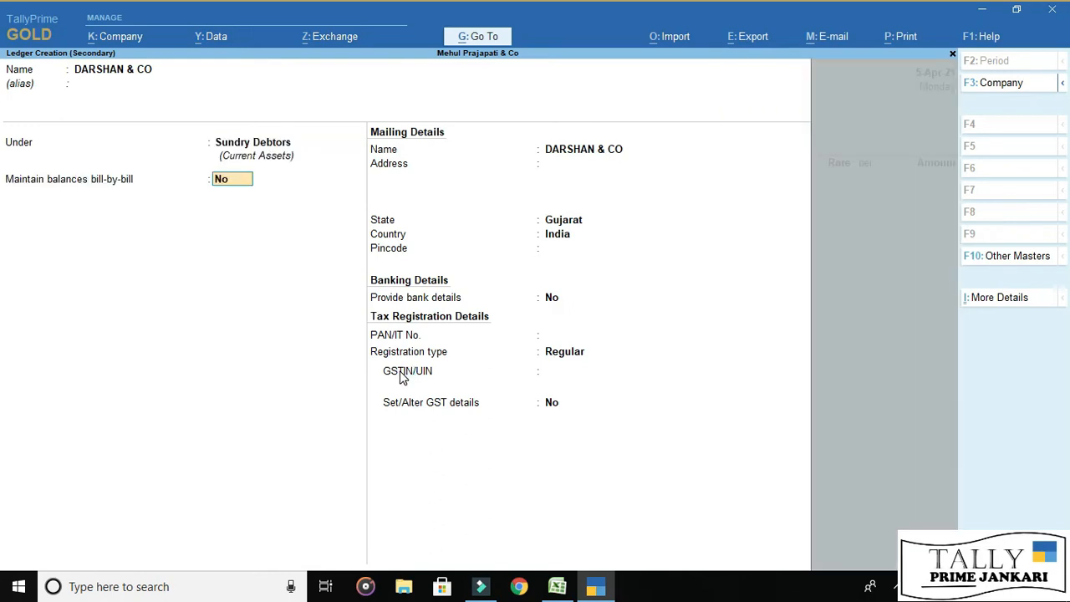
# - Keep bill-by-bill balances and bank details at No, state Gujarat, country India and registration type Regular, leaving address, pincode and PAN blank
pyautogui.press('Return')
pyautogui.press('Return')
pyautogui.press('Return')
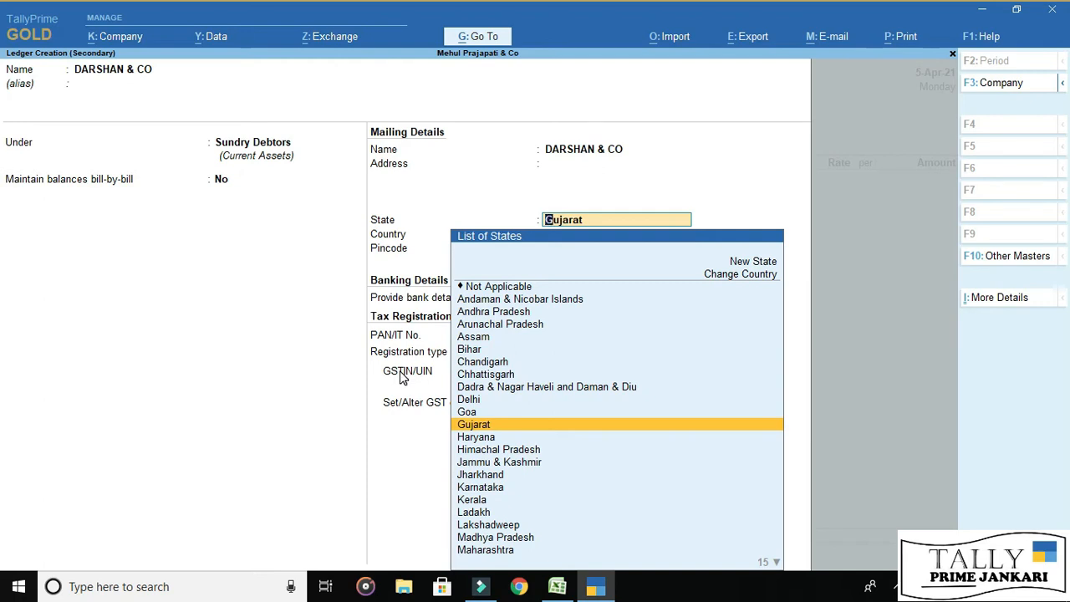
pyautogui.press('Return')
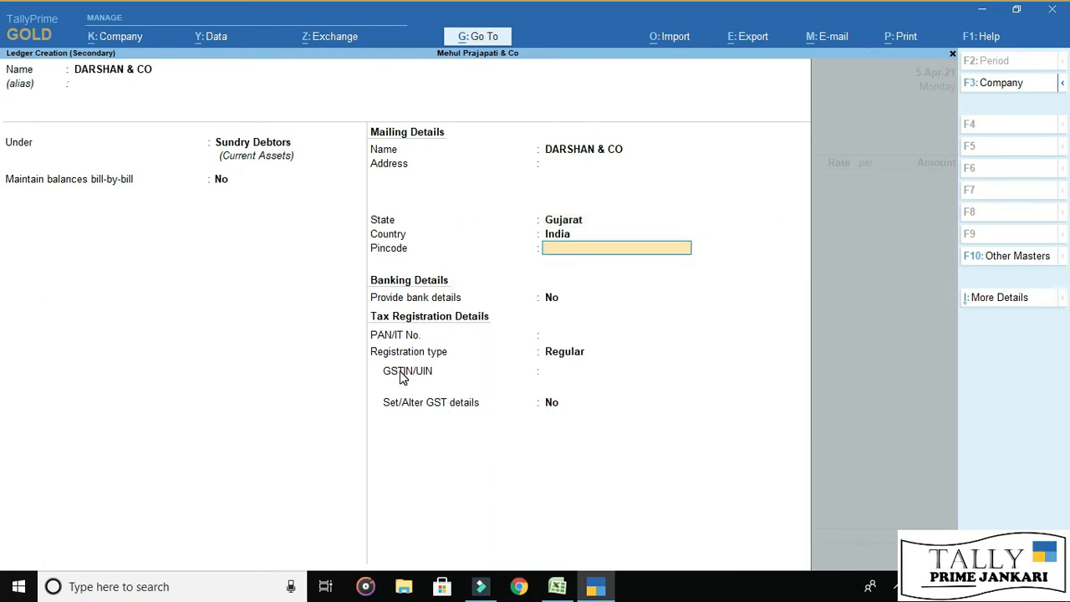
pyautogui.press('BackSpace')
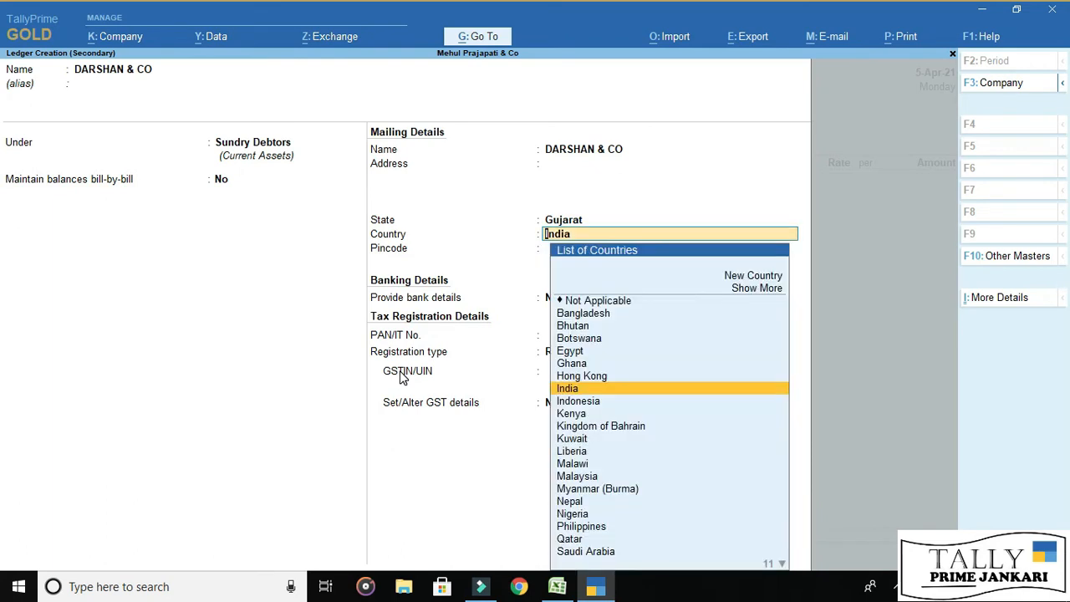
pyautogui.press('Return')
pyautogui.press('Return')
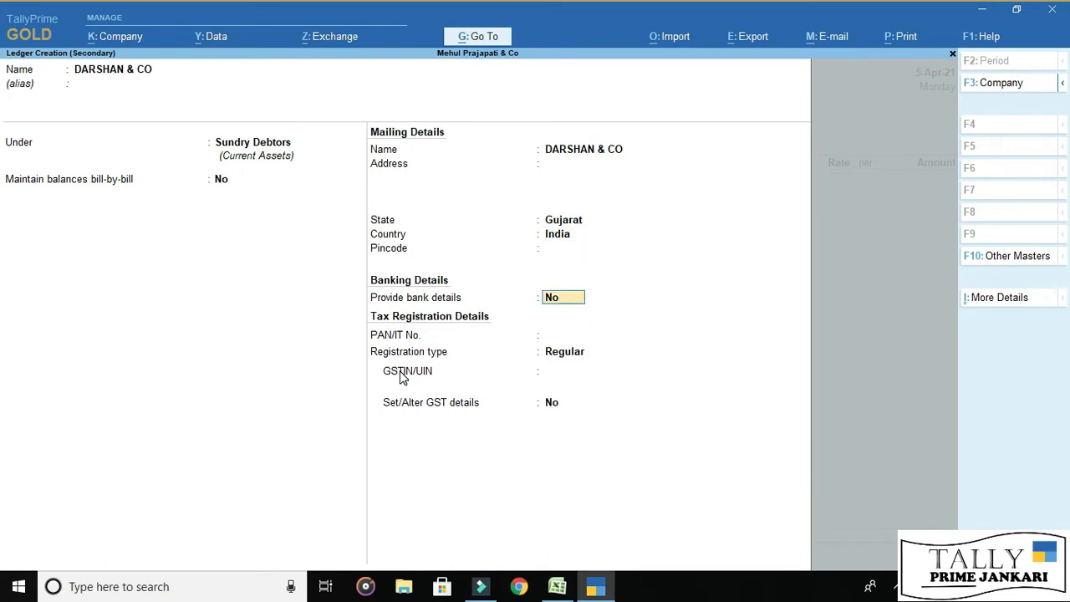
pyautogui.press('Return')
pyautogui.press('Return')
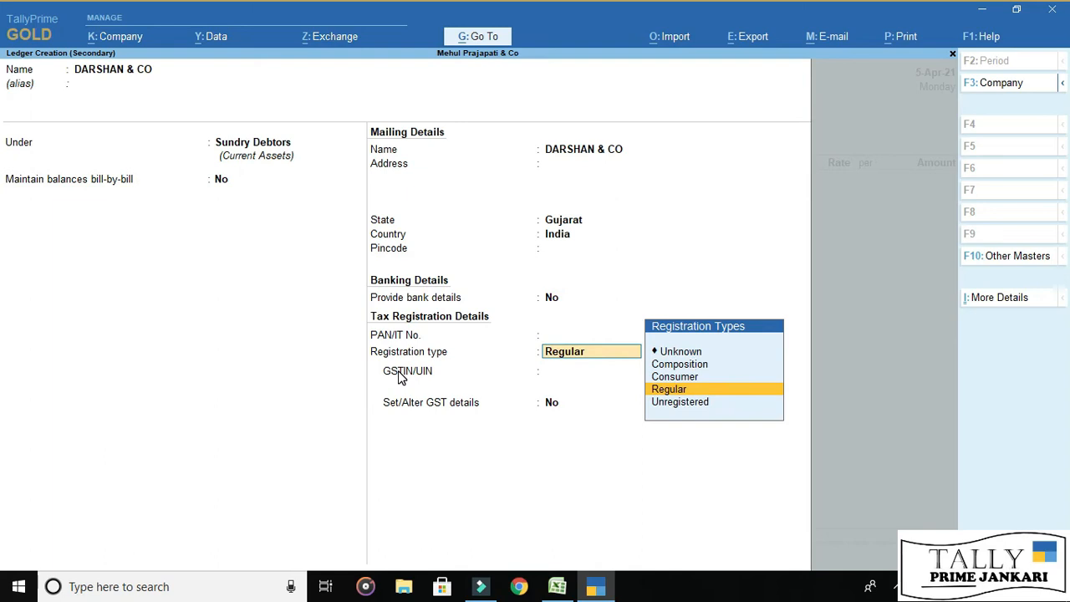
pyautogui.press('Return')
# - Copy the buyer's GST number from the Excel invoice into the party ledger's GSTIN/UIN field in TallyPrime and save the ledger
pyautogui.hotkey('alt', 'Tab')
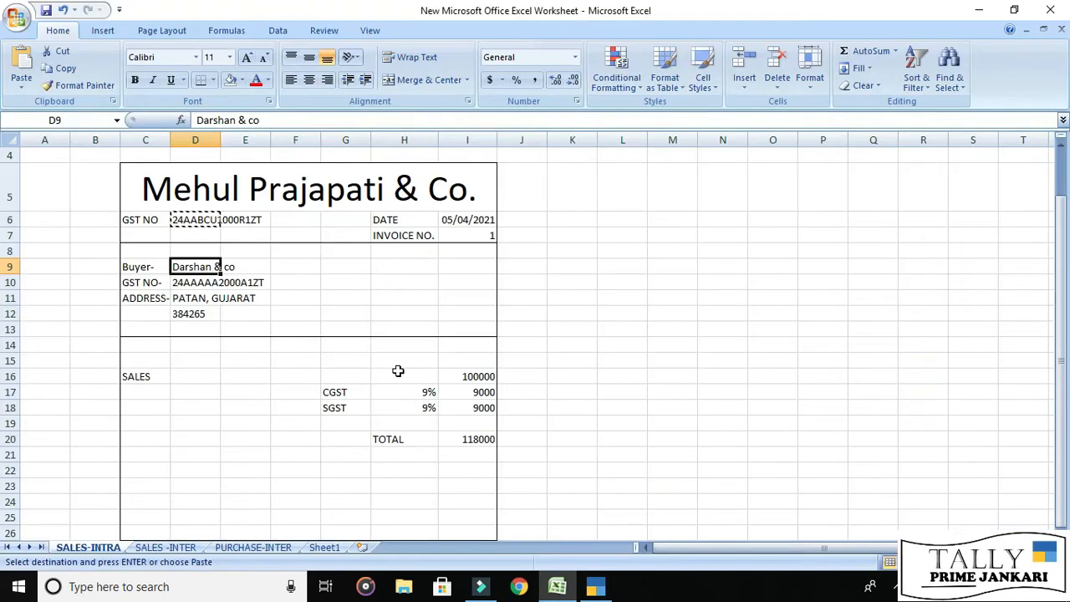
pyautogui.press('Down')
pyautogui.hotkey('ctrl', 'c')
pyautogui.hotkey('alt', 'Tab')
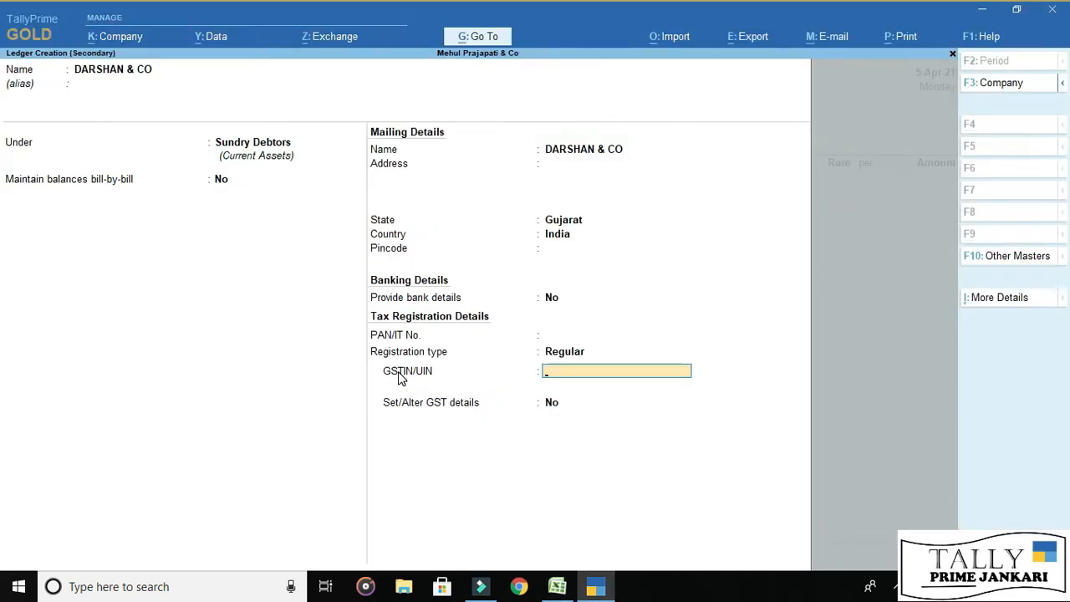
pyautogui.press('ctrl')
pyautogui.hotkey('ctrl', 'v')
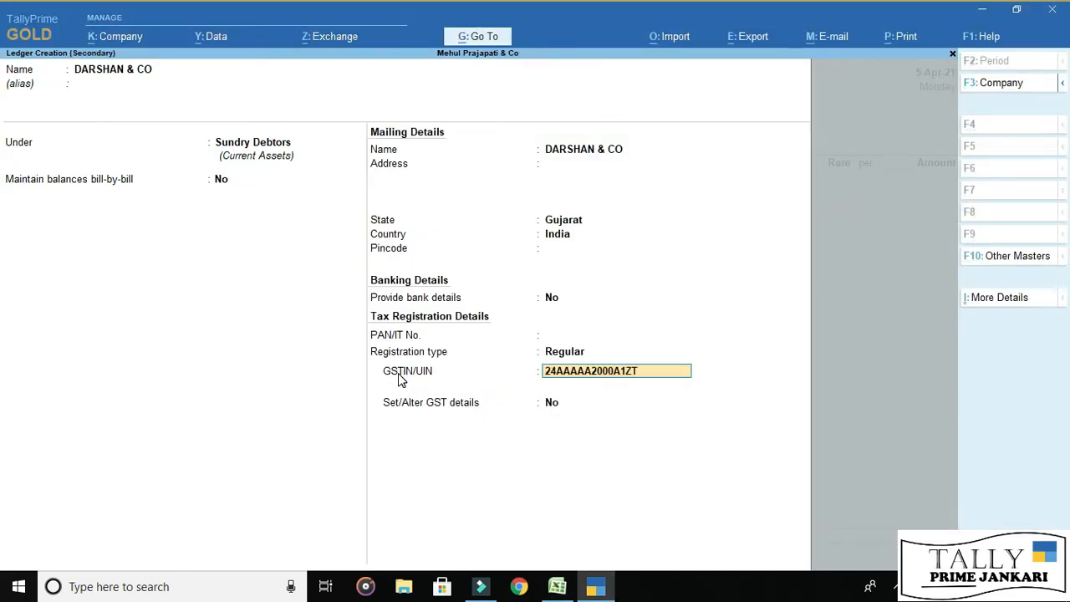
pyautogui.press('Return')
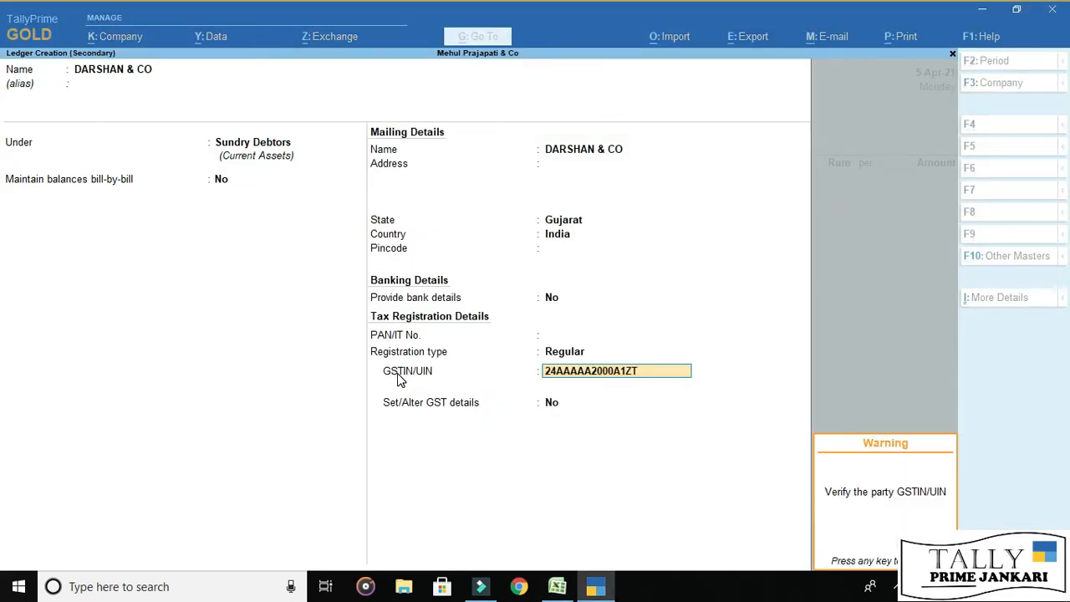
pyautogui.press('Return')
pyautogui.press('Return')
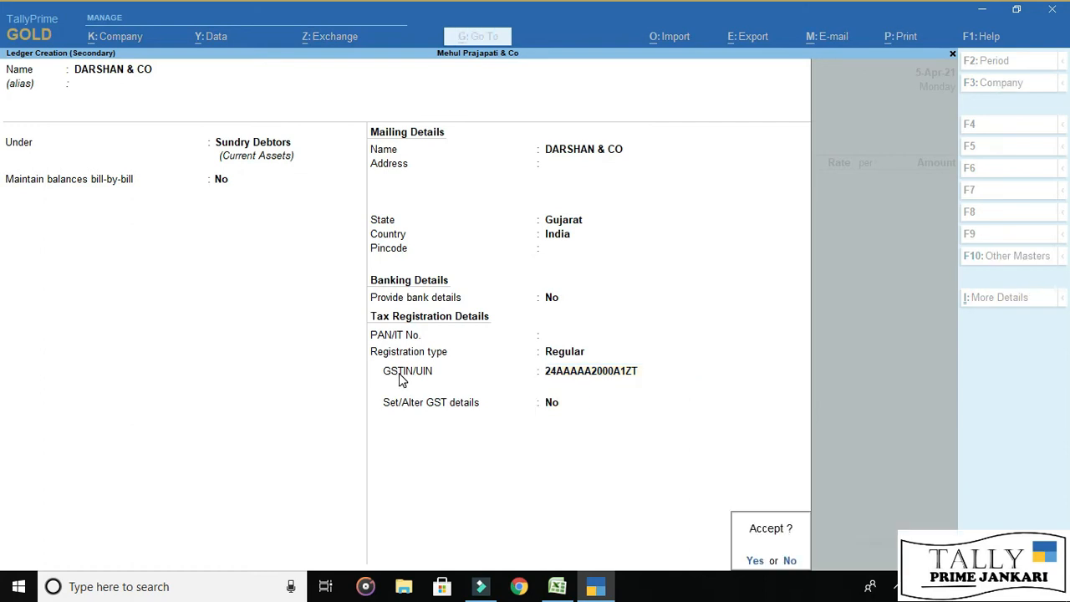
pyautogui.press('Return')
# - Leave the dispatch details blank and accept the party details for DARSHAN & CO with Gujarat as the place of supply
pyautogui.press('Return')
pyautogui.press('Return')
pyautogui.press('Return')
pyautogui.press('Return')
pyautogui.press('Return')
pyautogui.press('Return')
pyautogui.press('Return')
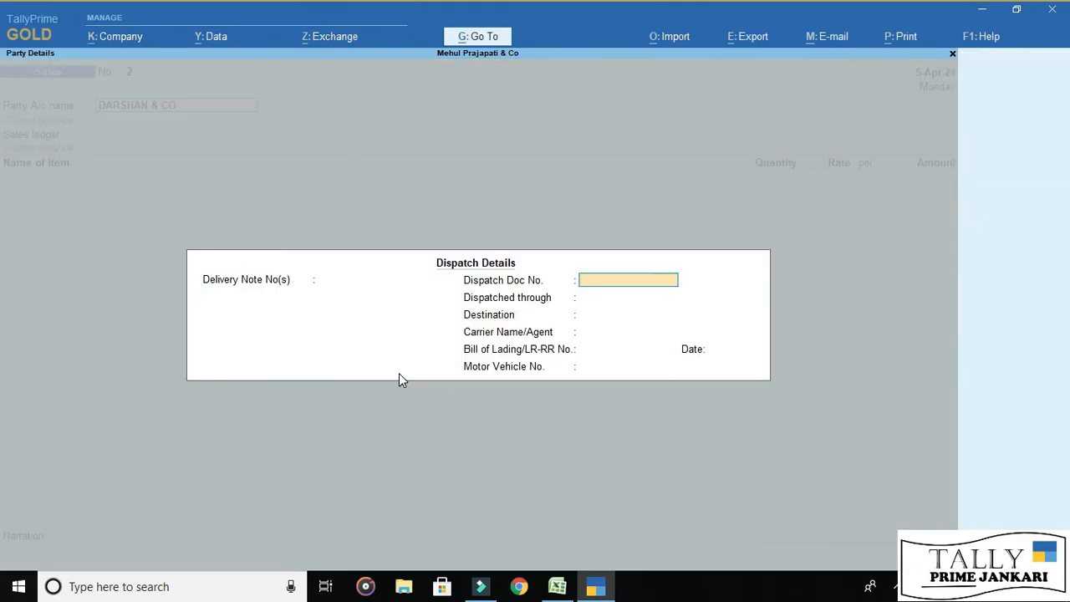
pyautogui.press('Return')
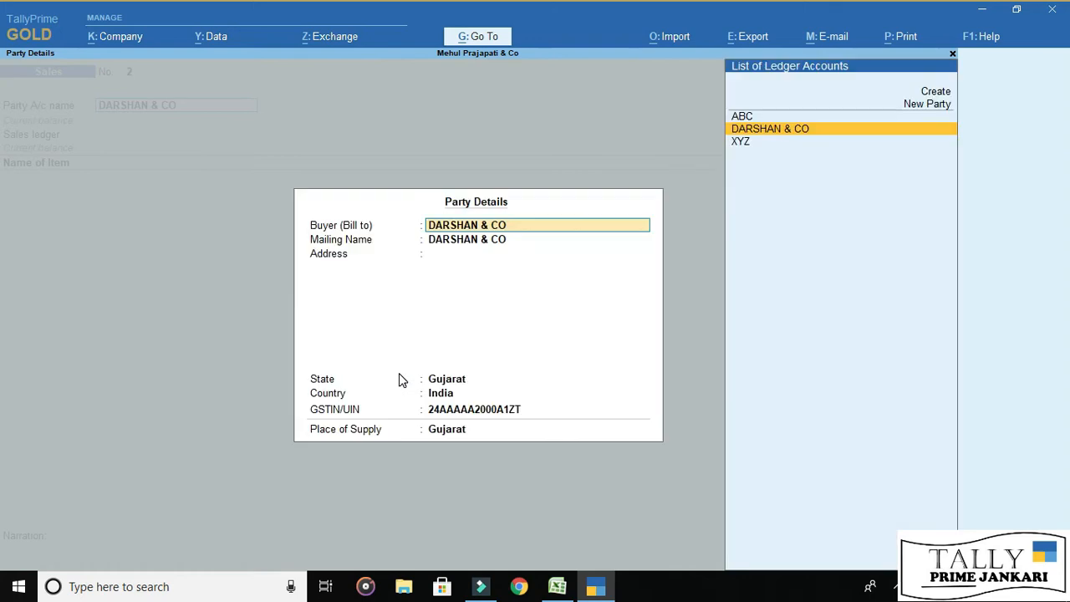
pyautogui.press('Return')
pyautogui.press('Return')
pyautogui.press('Return')
pyautogui.press('Return')
pyautogui.press('Return')
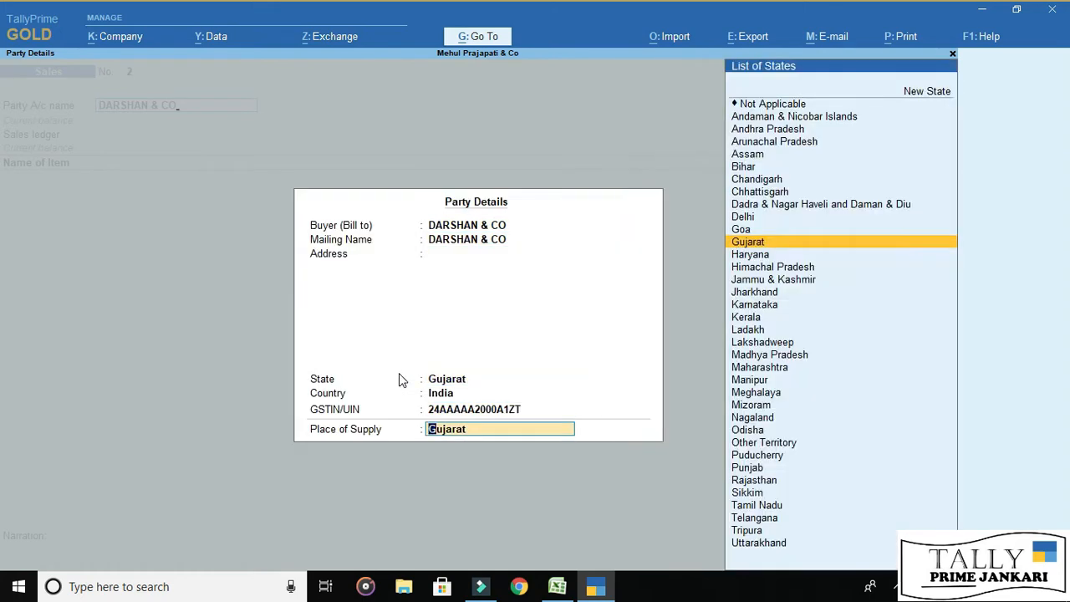
pyautogui.press('Return')
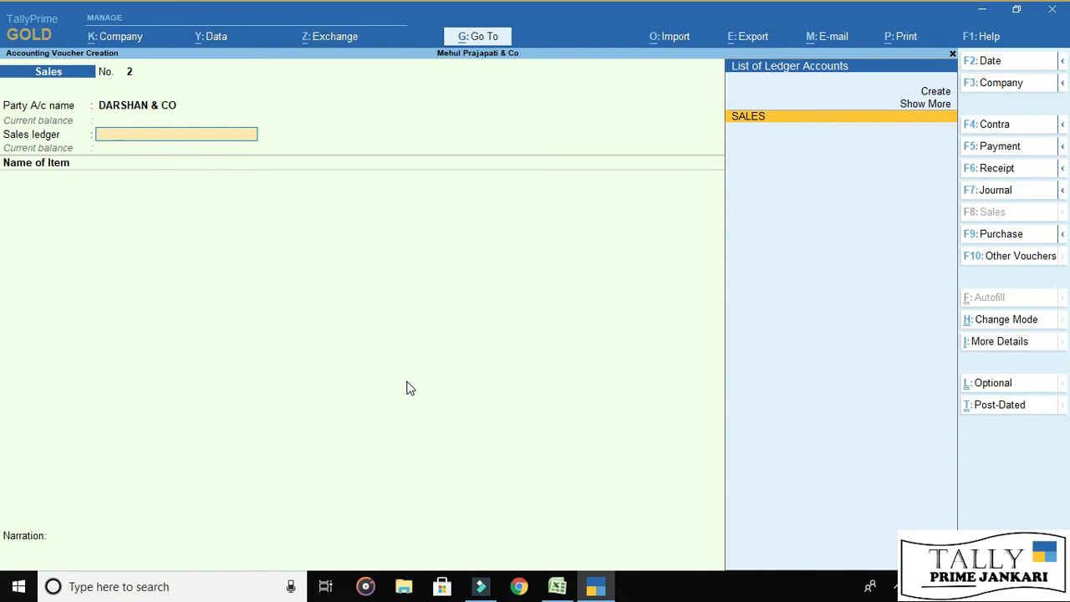
# - Create a sales ledger named SALES GST from the voucher and place it under Sales Accounts
pyautogui.hotkey('alt', 'c')
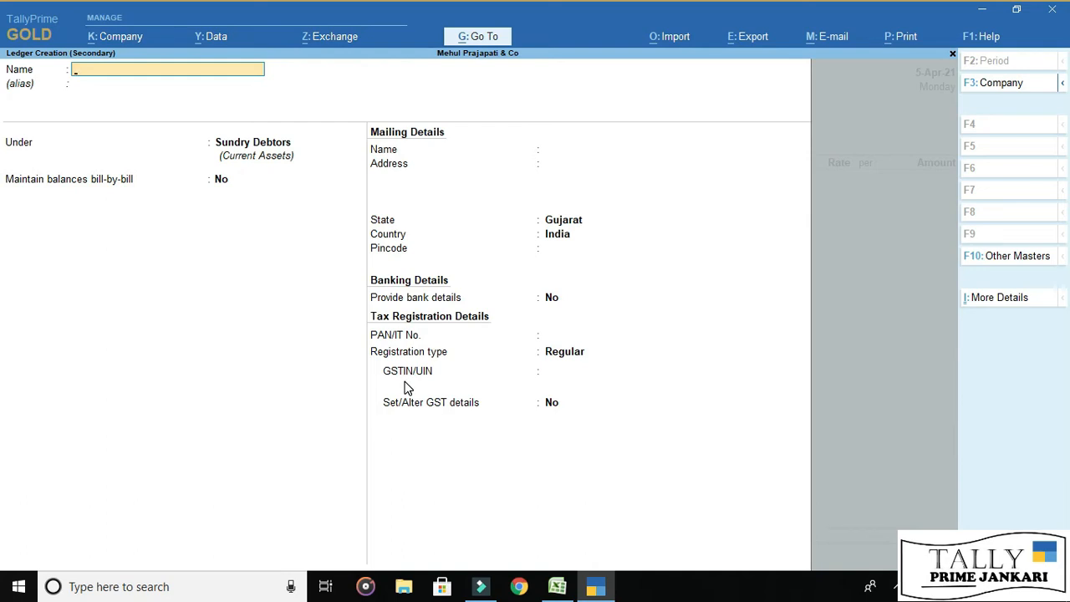
pyautogui.write('SALES GST')
pyautogui.press('Up')
pyautogui.press('Return')
pyautogui.press('Return')
pyautogui.press('Up')
pyautogui.press('Return')
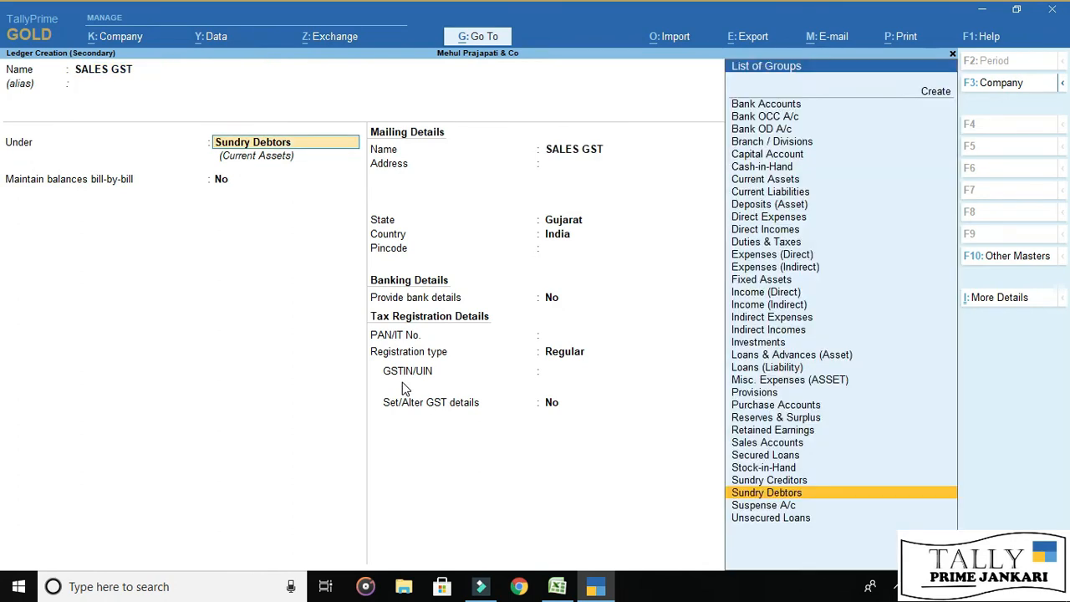
pyautogui.press('Up')
pyautogui.press('Return')
pyautogui.write('SALE')
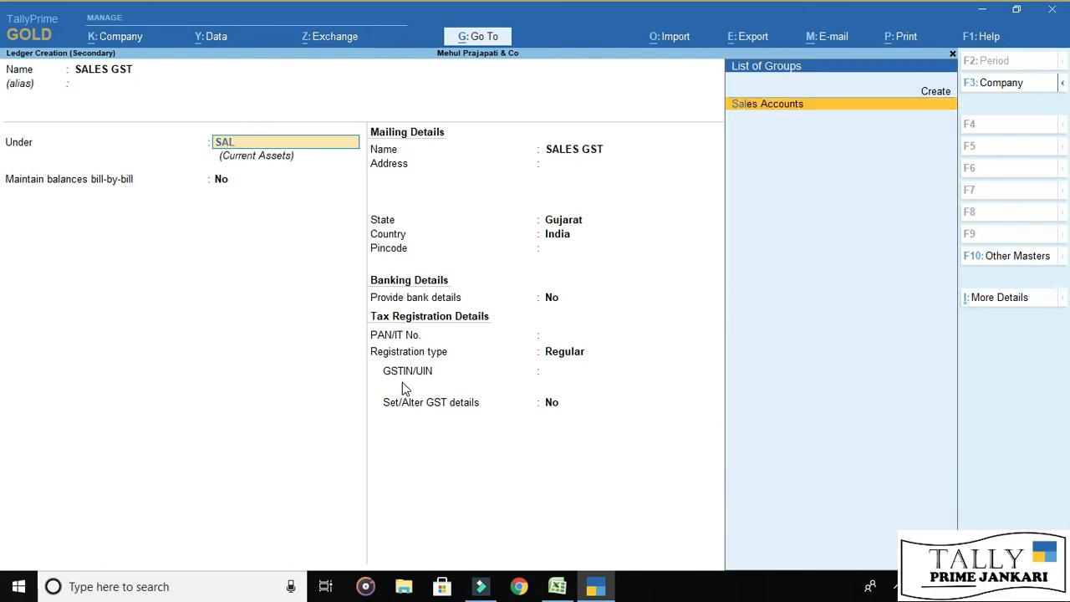
pyautogui.press('Return')
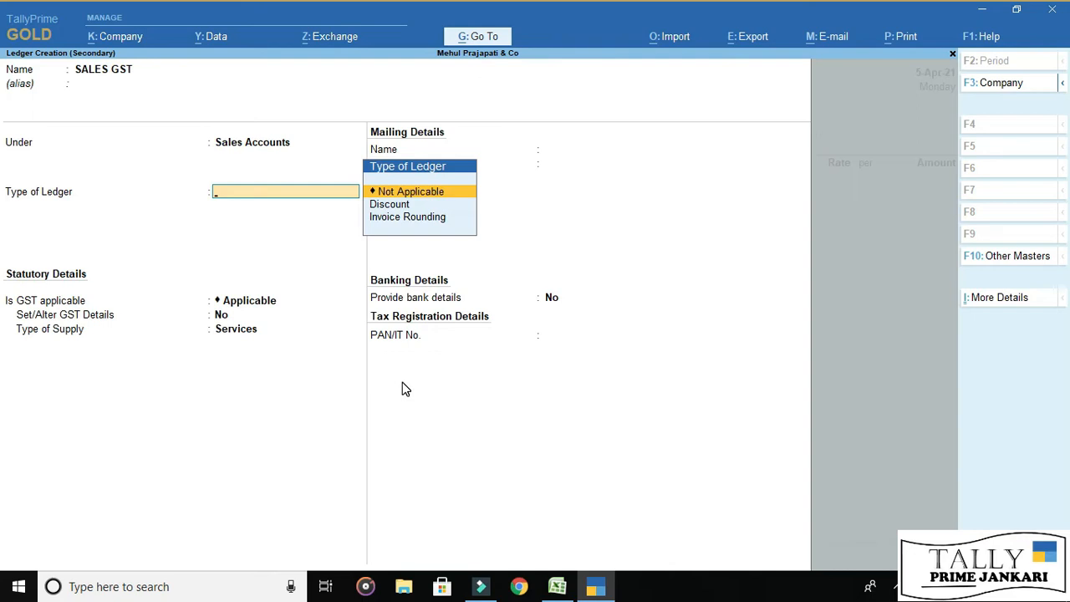
# - Keep the ledger type Not Applicable and GST Applicable, and set Set/Alter GST Details to Yes to open them
pyautogui.press('Return')
pyautogui.press('Return')
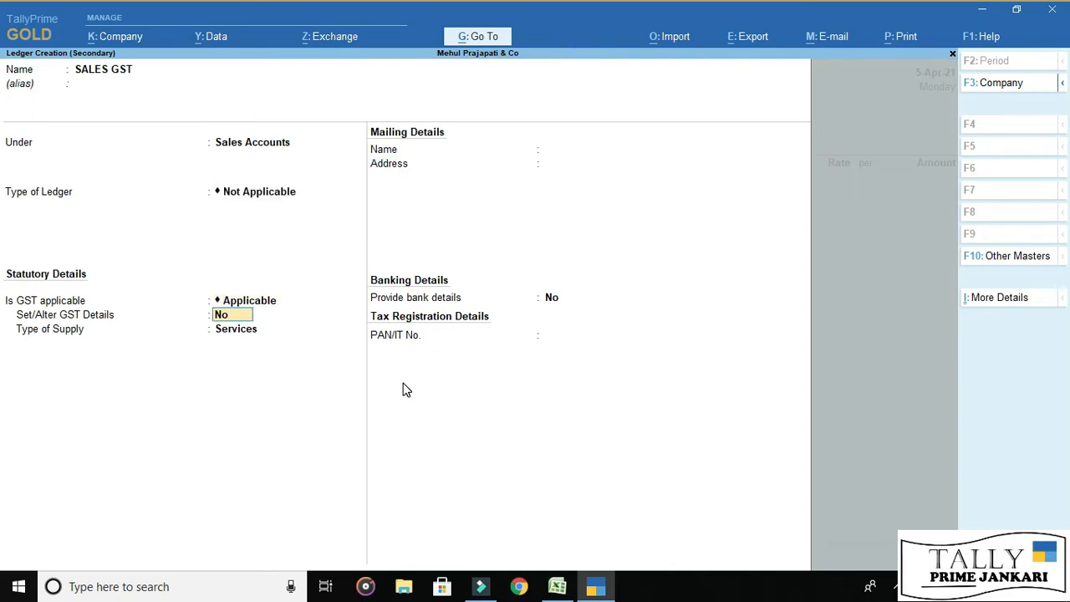
pyautogui.write('Yes')
pyautogui.press('Return')
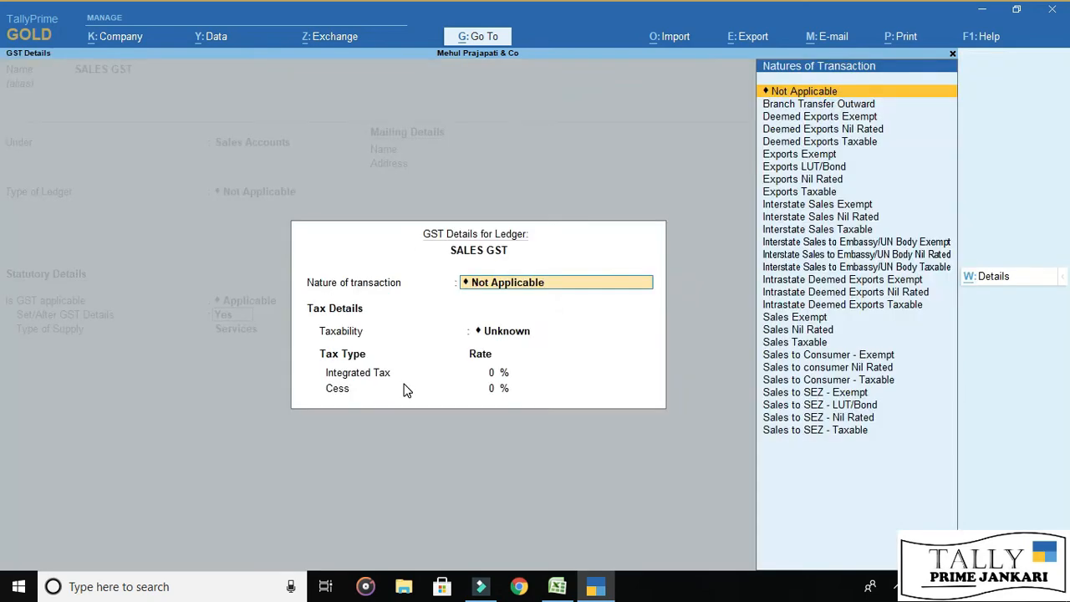
pyautogui.press('Down')
pyautogui.press('Down')
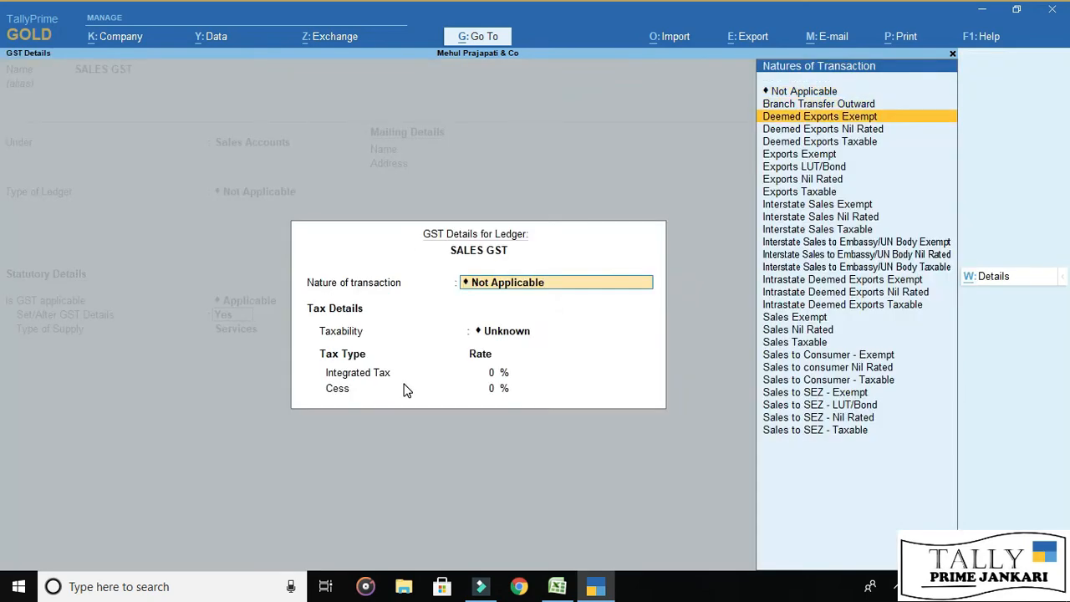
pyautogui.write('sa')
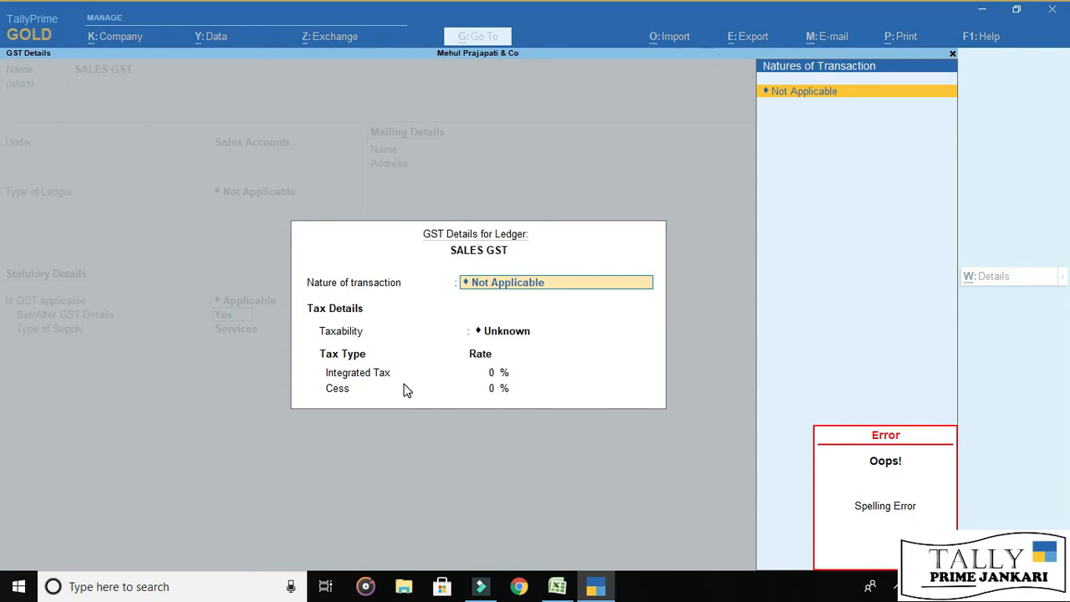
# - Clear the nature of transaction in the ledger's GST details and set it to Sales Taxable
pyautogui.press('BackSpace')
pyautogui.press('BackSpace')
pyautogui.press('BackSpace')
pyautogui.press('BackSpace')
pyautogui.press('BackSpace')
pyautogui.press('BackSpace')
pyautogui.press('BackSpace')
pyautogui.press('BackSpace')
pyautogui.press('BackSpace')
pyautogui.press('BackSpace')
pyautogui.press('BackSpace')
pyautogui.press('BackSpace')
pyautogui.press('BackSpace')
pyautogui.press('BackSpace')
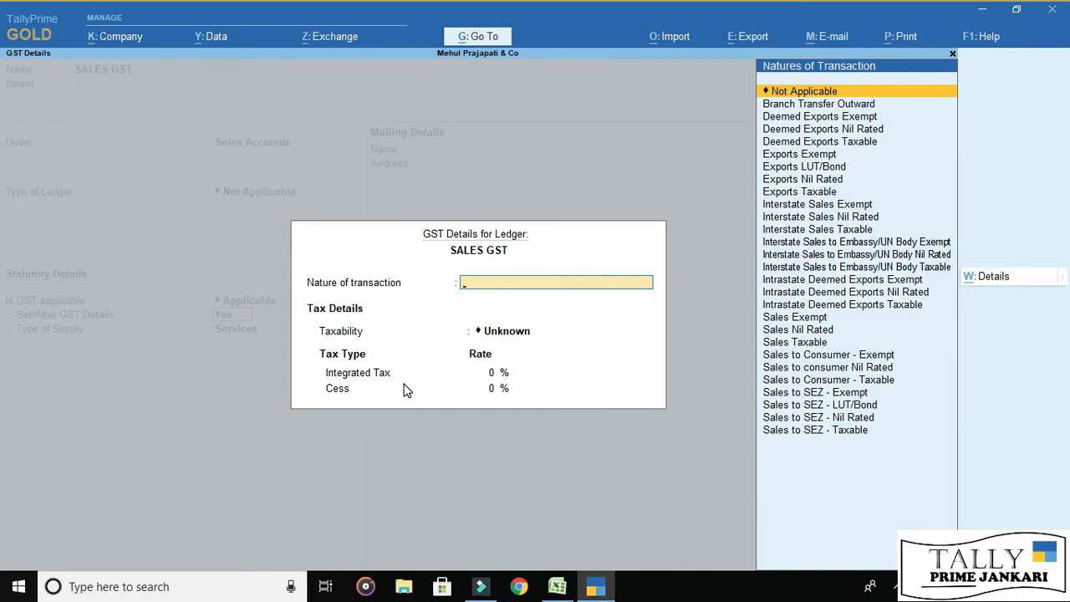
pyautogui.write('P')
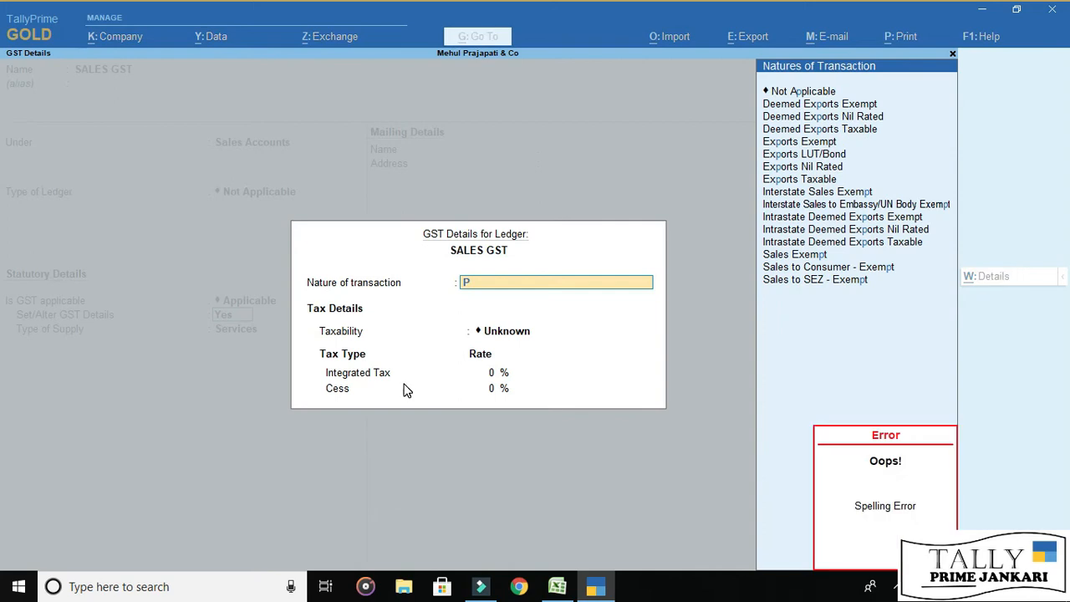
pyautogui.press('BackSpace')
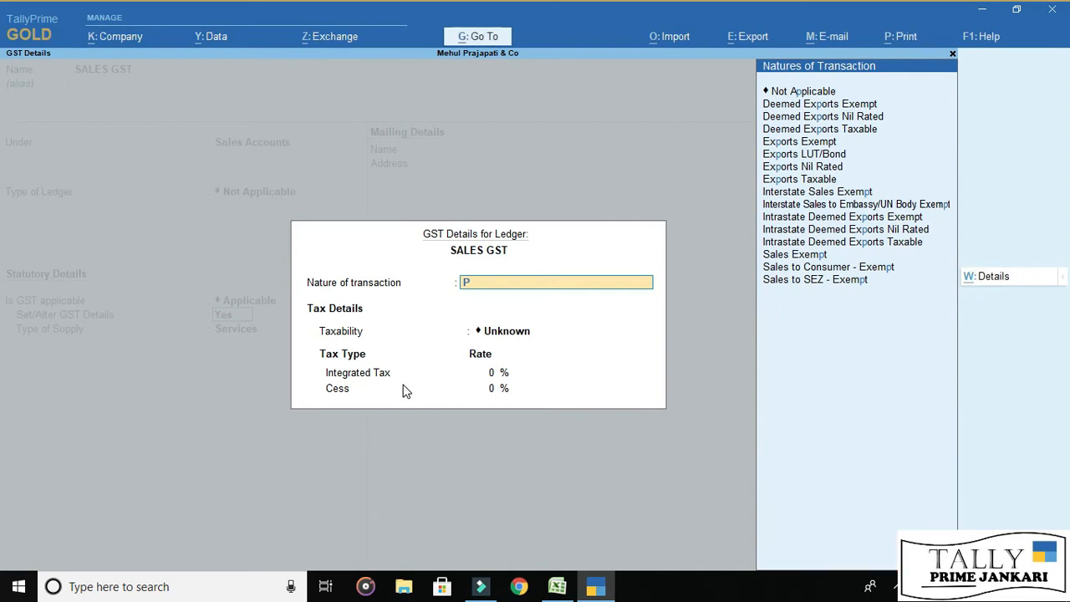
pyautogui.write('SALES')
pyautogui.press('Down')
pyautogui.press('Down')
pyautogui.press('Down')
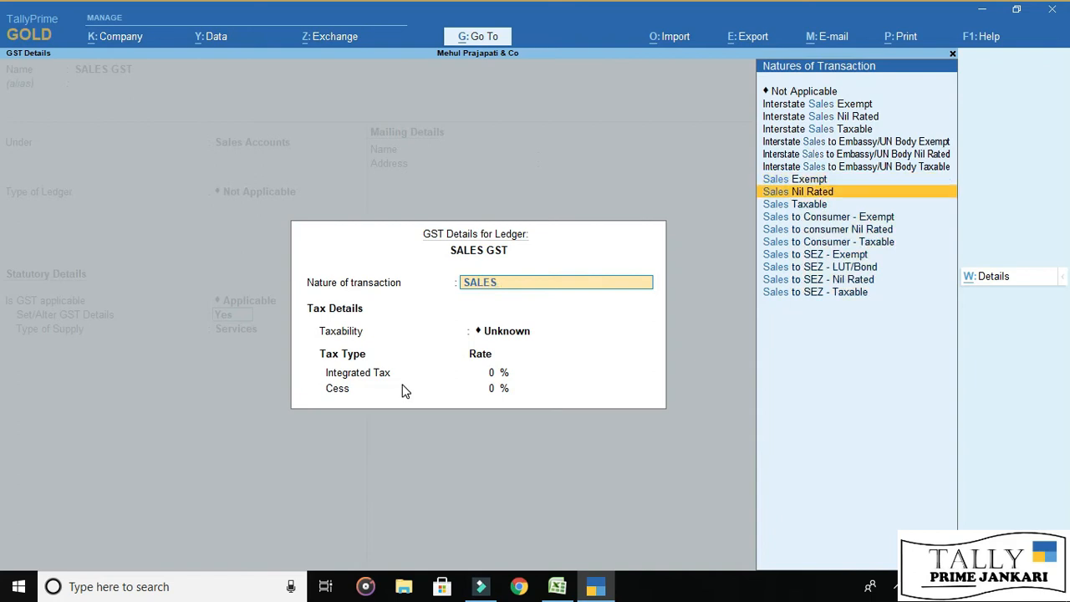
pyautogui.press('Return')
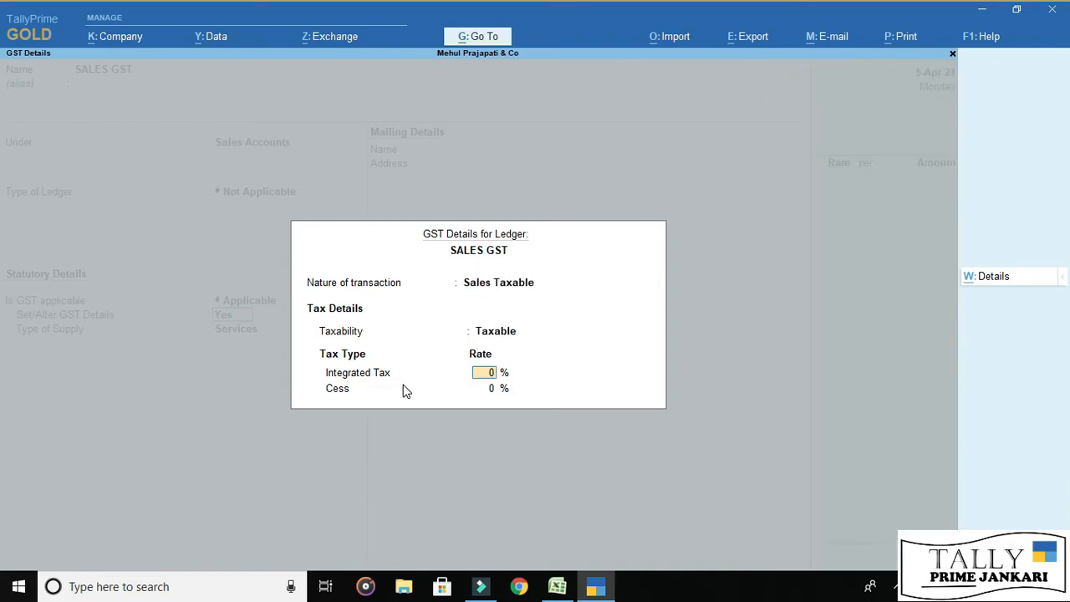
# - Set the integrated tax rate to 18% with cess kept at 0%, and choose Goods as the type of supply
pyautogui.write('18')
pyautogui.press('Return')
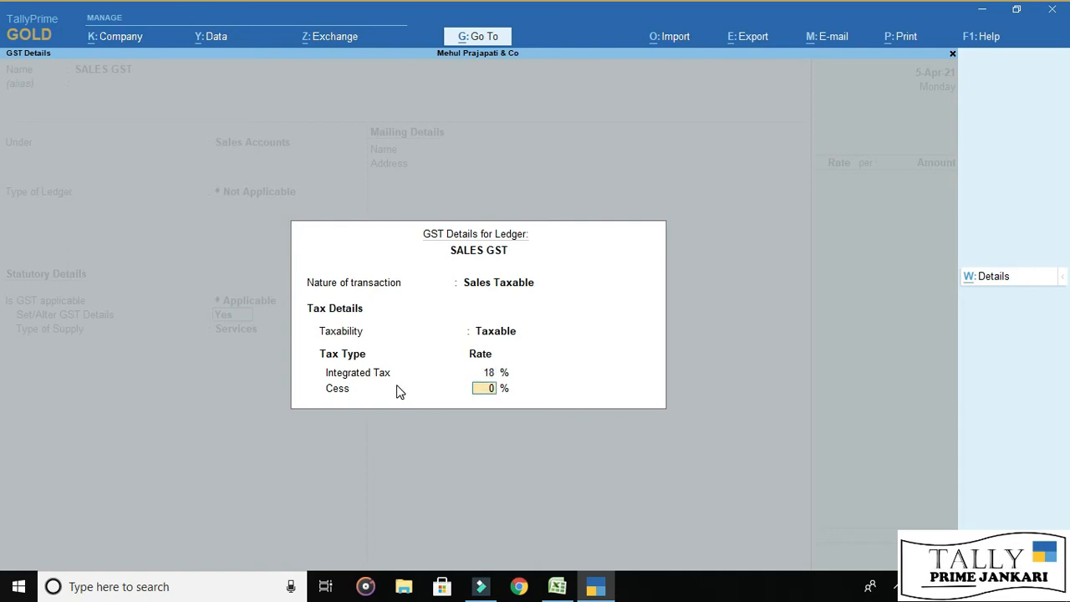
pyautogui.press('Return')
pyautogui.press('Up')
pyautogui.press('Return')
# - Go back to the sales ledger's name and extend it to SALES GST 18%
pyautogui.press('BackSpace')
pyautogui.press('BackSpace')
pyautogui.press('BackSpace')
pyautogui.press('BackSpace')
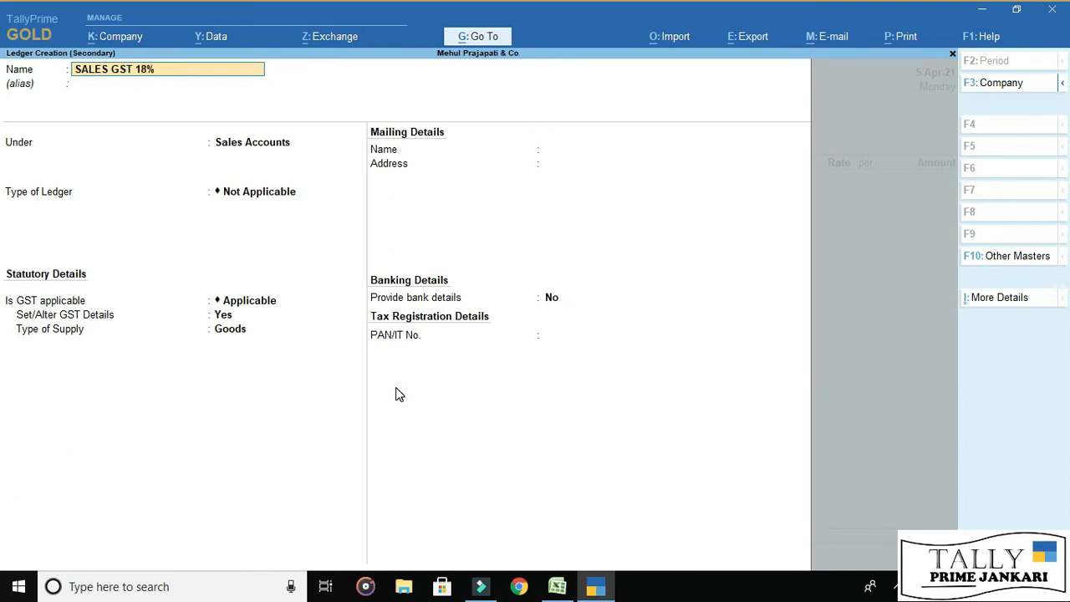
# - Keep the Sales Taxable nature, 18% integrated tax and Goods supply type of the SALES GST 18% ledger, and save the ledger
pyautogui.press('Return')
pyautogui.press('Return')
pyautogui.press('Return')
pyautogui.press('Return')
pyautogui.press('Return')
pyautogui.press('Return')
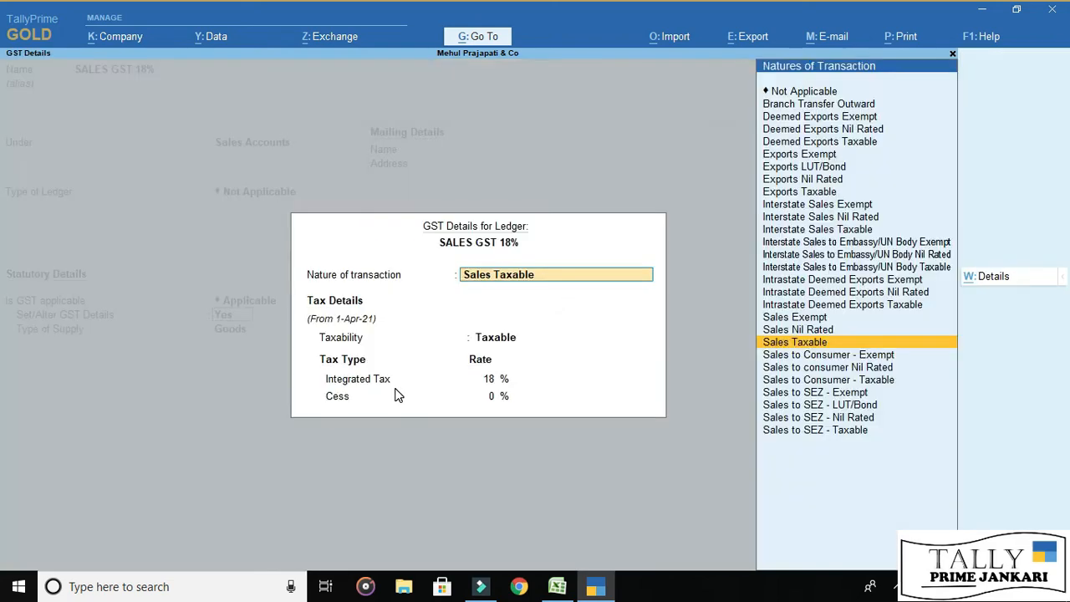
pyautogui.press('Return')
pyautogui.press('Return')
pyautogui.press('Return')
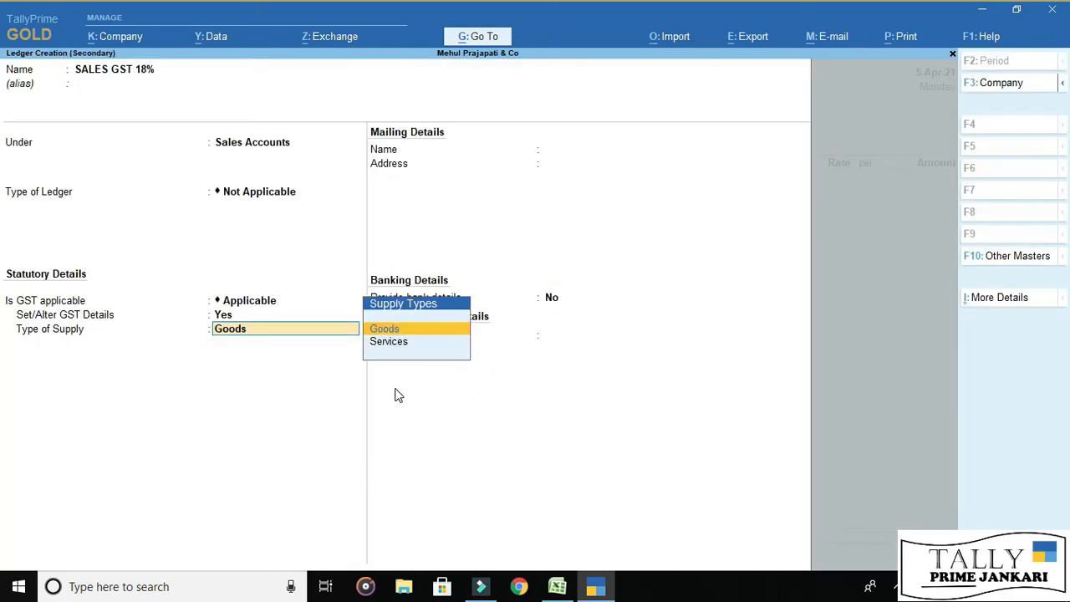
pyautogui.press('Return')
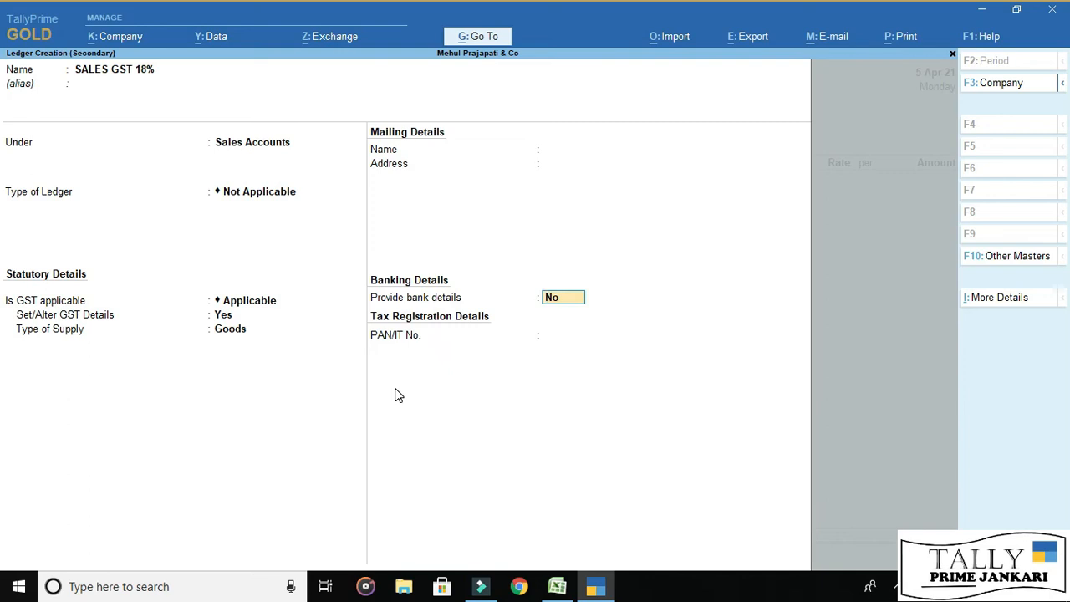
pyautogui.press('Return')
pyautogui.press('Return')
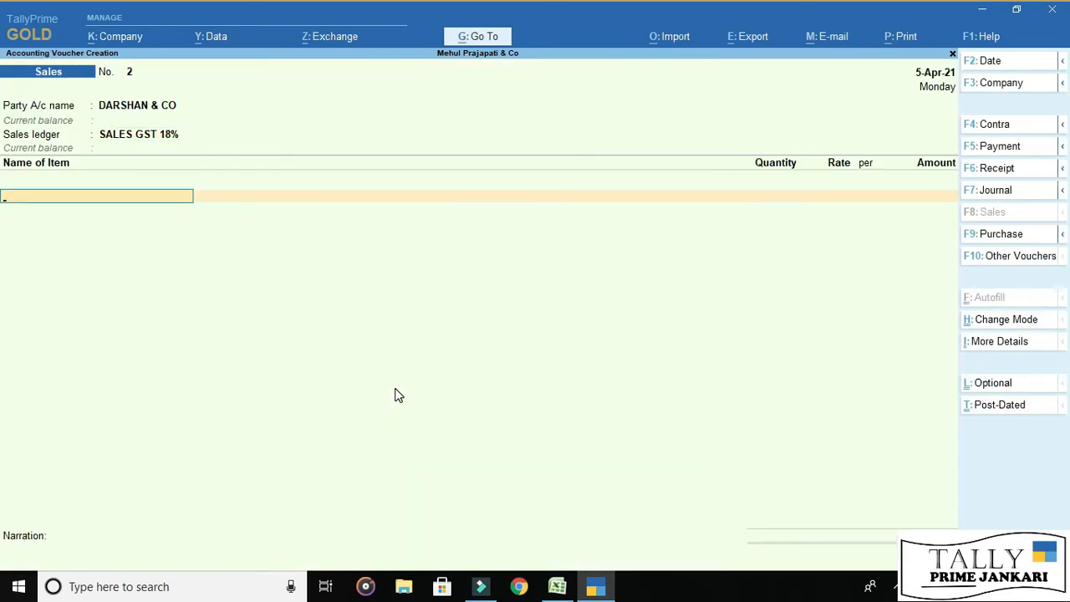
# - End the sales voucher's item list without any item and add SALES GST 18% as a ledger line
pyautogui.press('Return')
pyautogui.write('SAL')
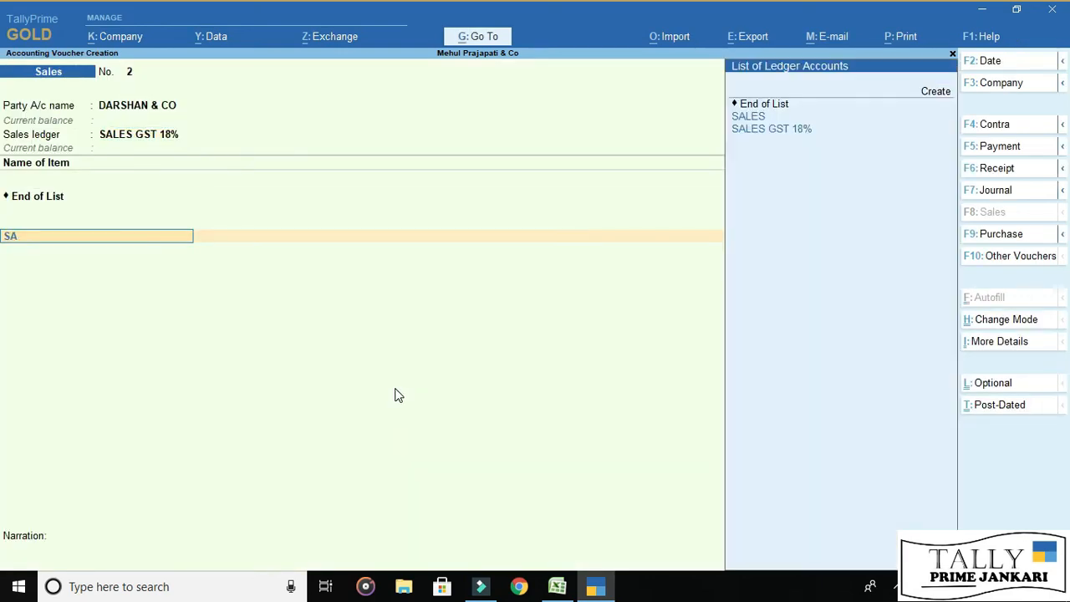
pyautogui.press('Down')
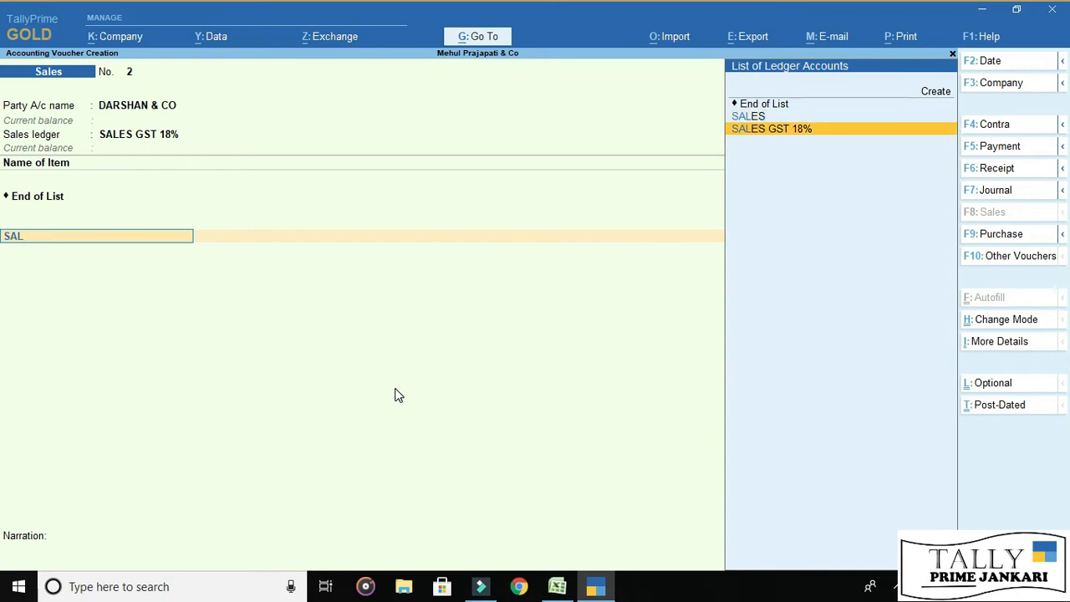
pyautogui.press('Return')
pyautogui.press('Return')
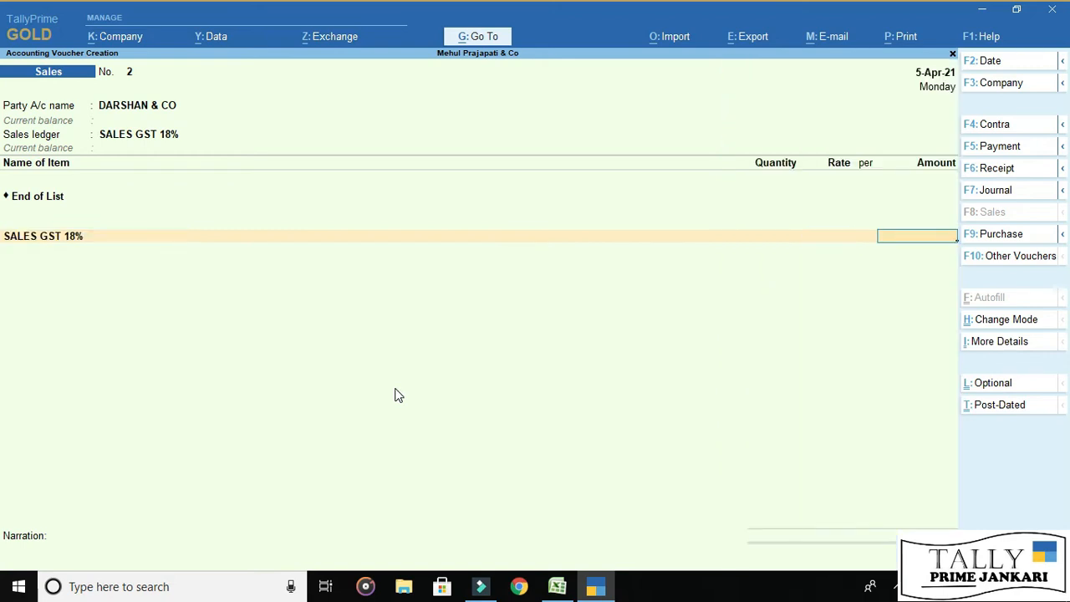
# - Change the sales voucher's mode to Accounting Invoice
pyautogui.hotkey('alt', 'Tab')
pyautogui.hotkey('alt', 'Tab')
pyautogui.hotkey('alt', 'Tab')
pyautogui.hotkey('alt', 'Tab')
pyautogui.click(1027, 321)
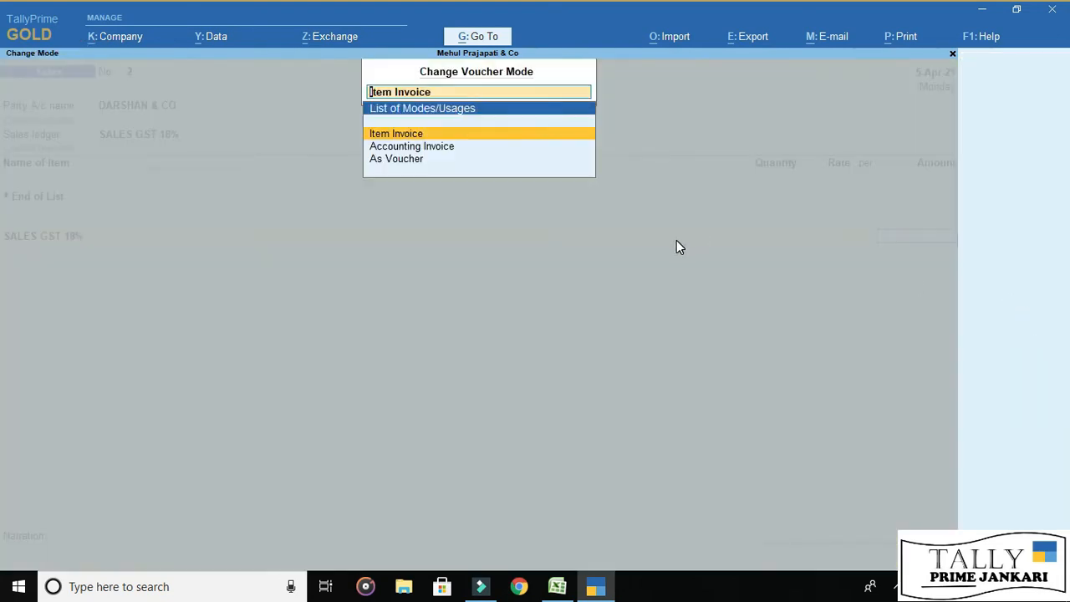
pyautogui.press('Up')
pyautogui.press('Up')
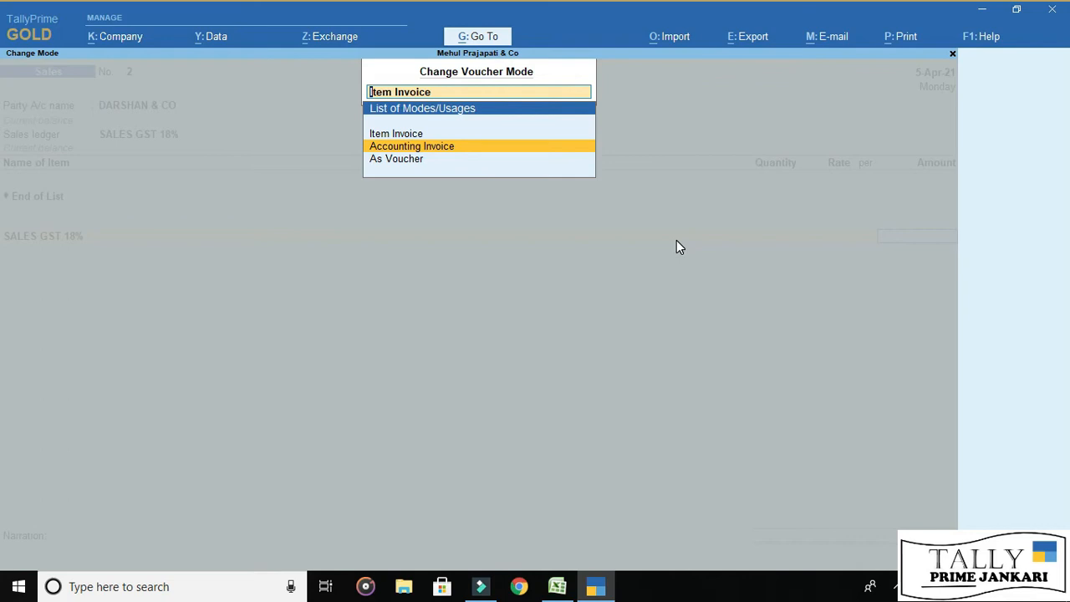
pyautogui.press('Return')
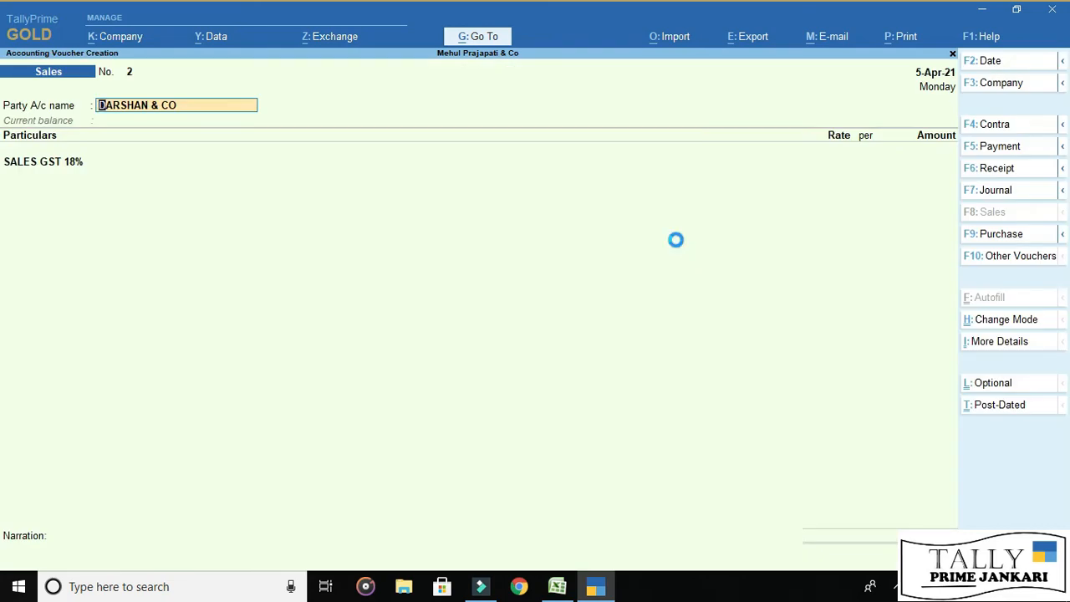
# - Keep DARSHAN & CO as the party, leave the dispatch details blank and accept the party details with Gujarat as place of supply
pyautogui.press('Return')
pyautogui.press('Return')
pyautogui.press('Return')
pyautogui.press('Return')
pyautogui.press('Return')
pyautogui.press('Return')
pyautogui.press('Return')
pyautogui.press('Return')
pyautogui.press('Return')
pyautogui.press('Return')
pyautogui.press('Return')
pyautogui.press('Return')
pyautogui.press('Return')
pyautogui.press('Return')
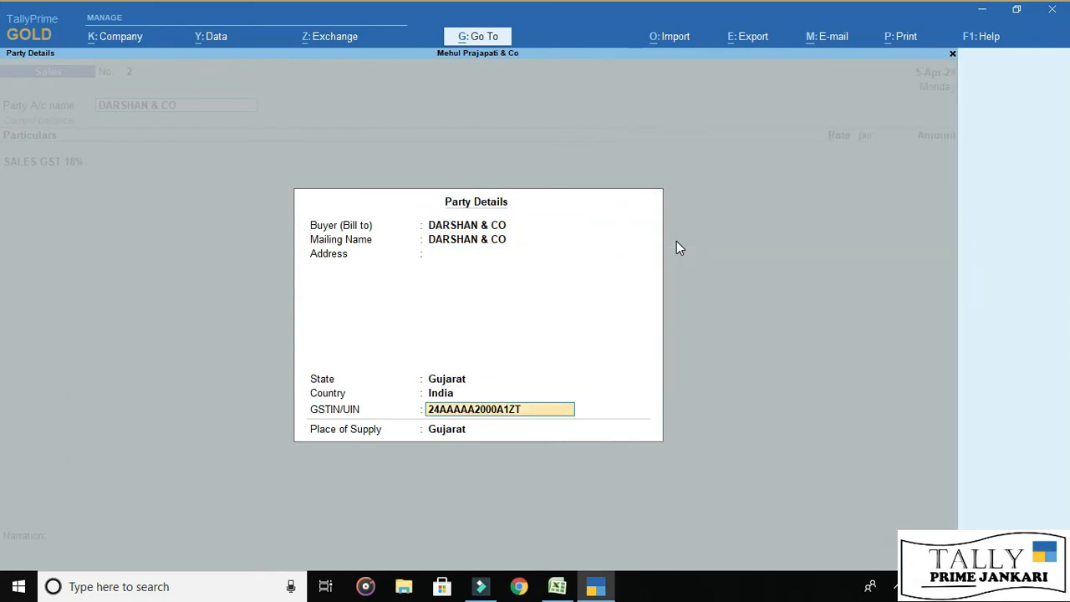
pyautogui.press('Return')
pyautogui.press('Return')
pyautogui.press('Return')
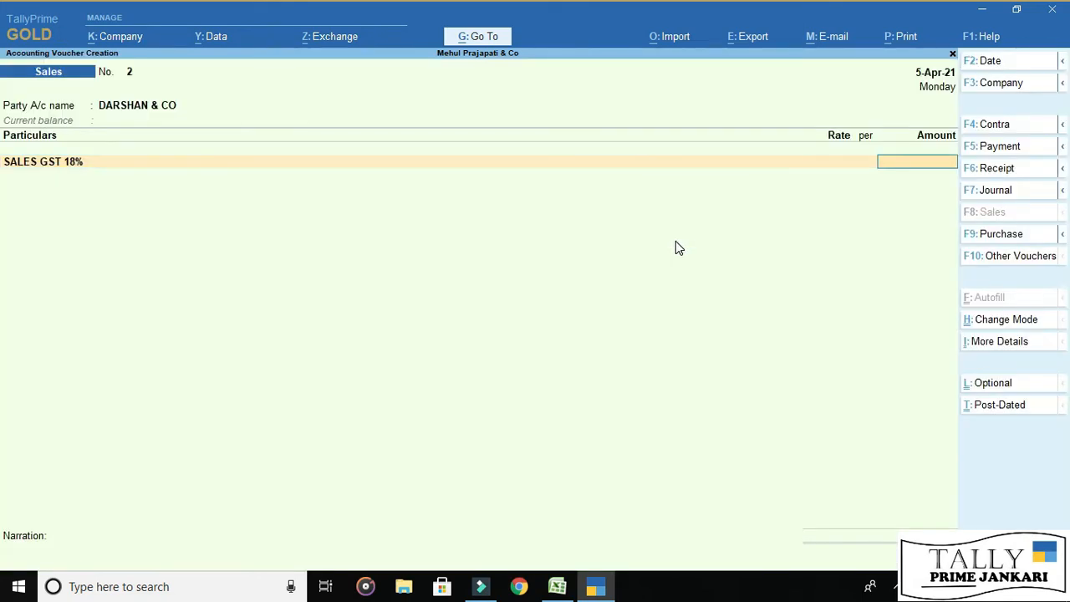
# - Return to the party account and review the dispatch and party details of DARSHAN & CO once more
pyautogui.press('BackSpace')
pyautogui.press('BackSpace')
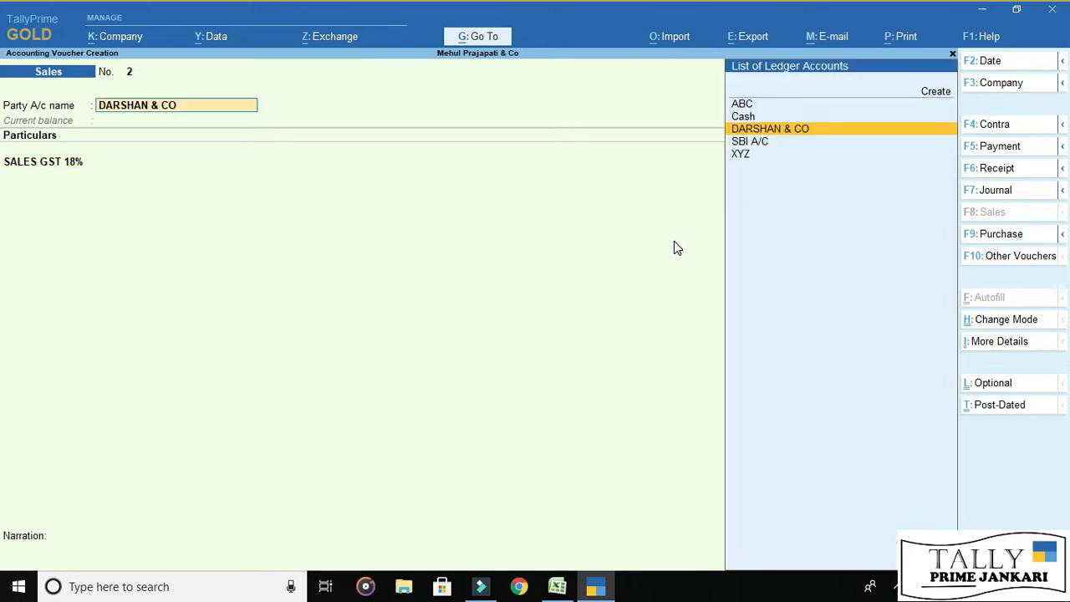
pyautogui.press('Return')
pyautogui.press('Return')
pyautogui.press('Return')
pyautogui.press('Return')
pyautogui.press('Return')
pyautogui.press('Return')
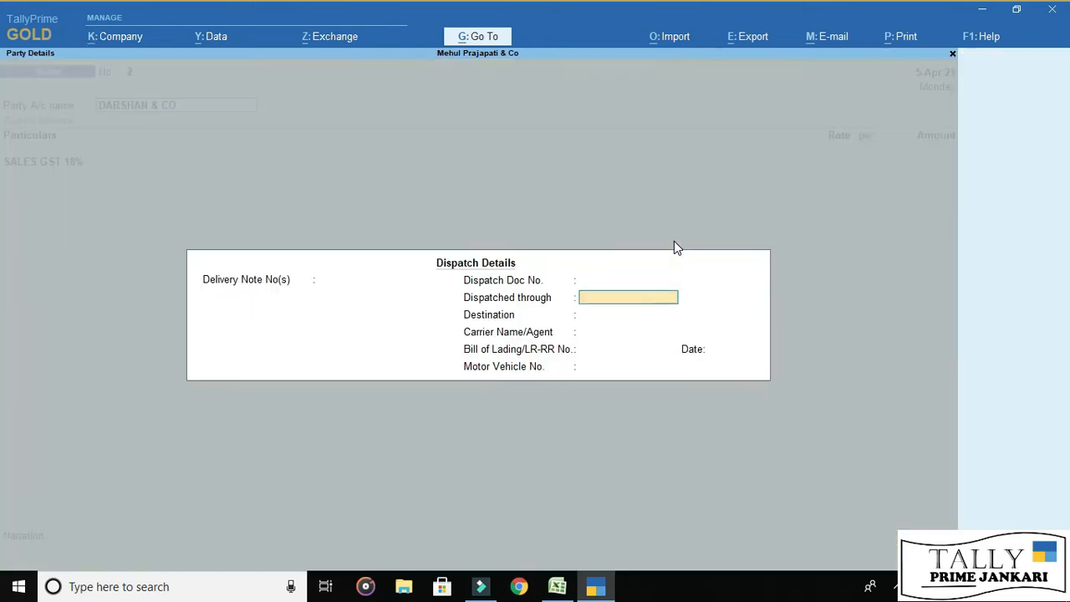
pyautogui.press('Return')
pyautogui.press('Return')
pyautogui.press('Return')
pyautogui.press('Return')
pyautogui.press('Return')
pyautogui.press('Return')
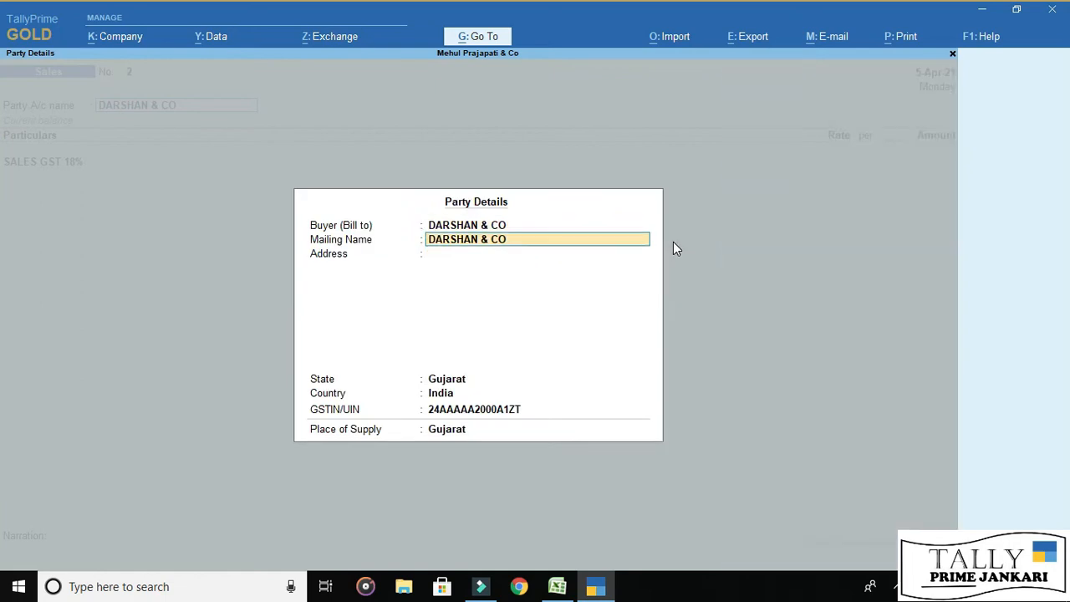
pyautogui.press('Return')
pyautogui.press('Return')
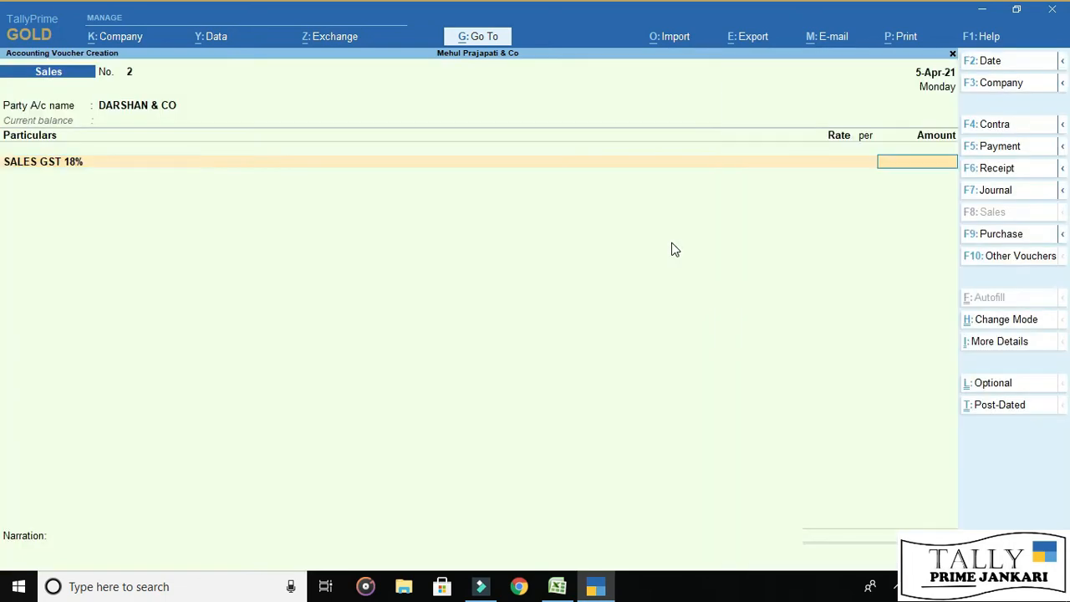
# - Switch to Excel and select the sales amount in cell I16 of the SALES-INTRA invoice
pyautogui.hotkey('alt', 'Tab')
pyautogui.press('Down')
pyautogui.press('Down')
pyautogui.press('Down')
pyautogui.press('Down')
pyautogui.press('Down')
pyautogui.press('Down')
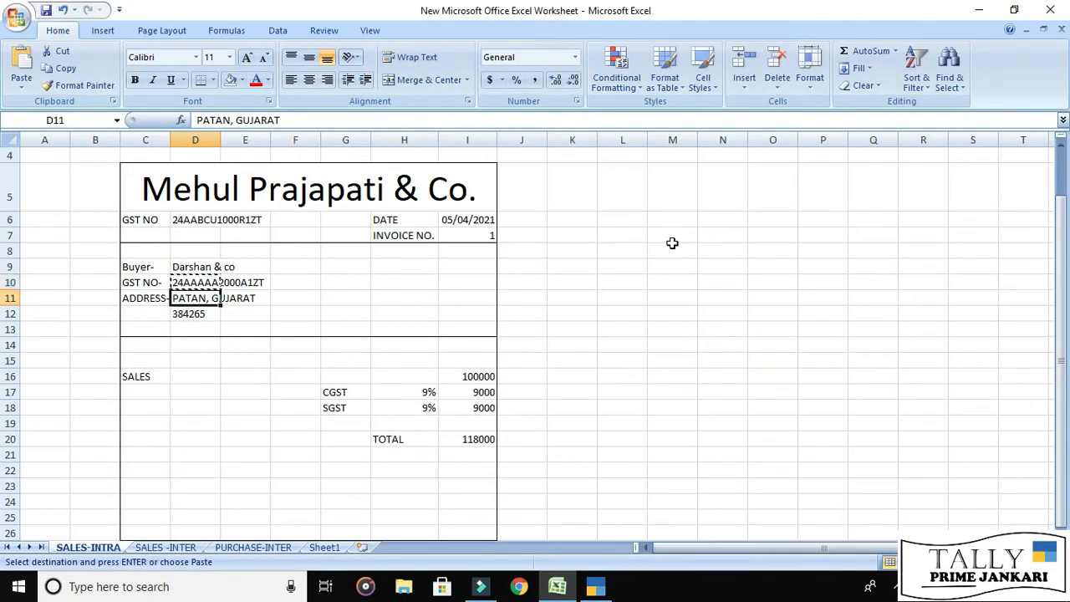
pyautogui.press('Right')
pyautogui.press('Right')
pyautogui.press('Right')
pyautogui.press('Right')
pyautogui.press('Right')
pyautogui.hotkey('ctrl', 'c')
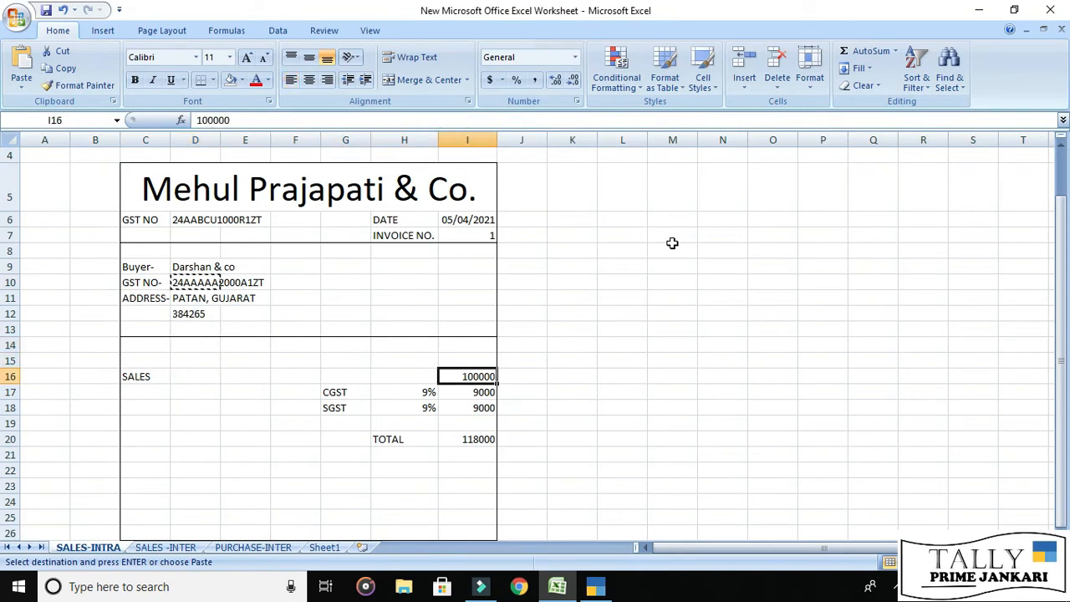
# - Switch back to TallyPrime and set the SALES GST 18% line's amount to 1,00,000
pyautogui.hotkey('alt', 'Tab')
pyautogui.write('1,00,00')
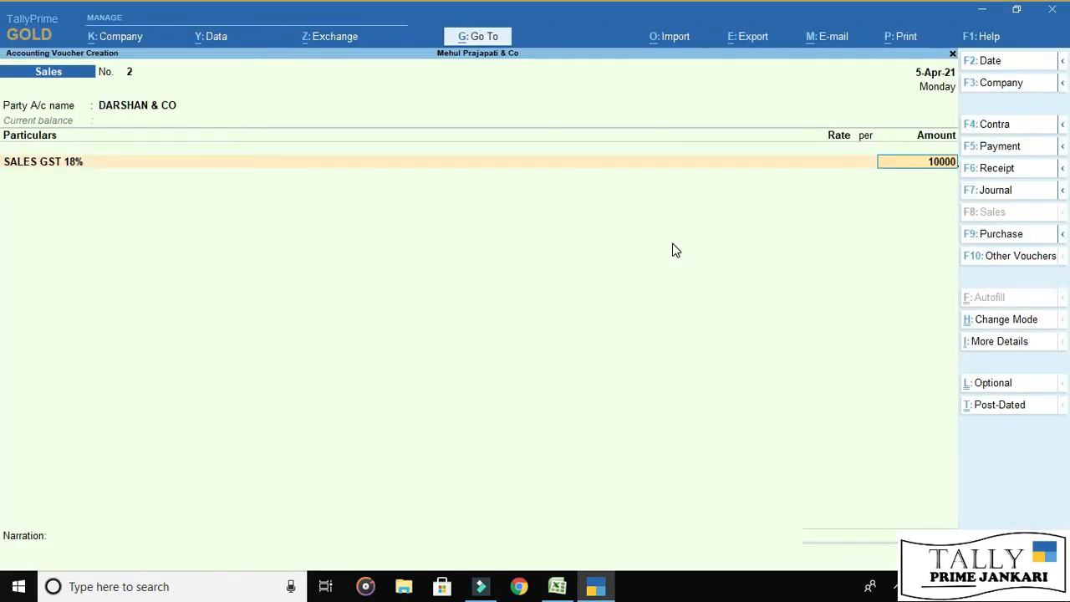
pyautogui.write('0')
pyautogui.press('Return')
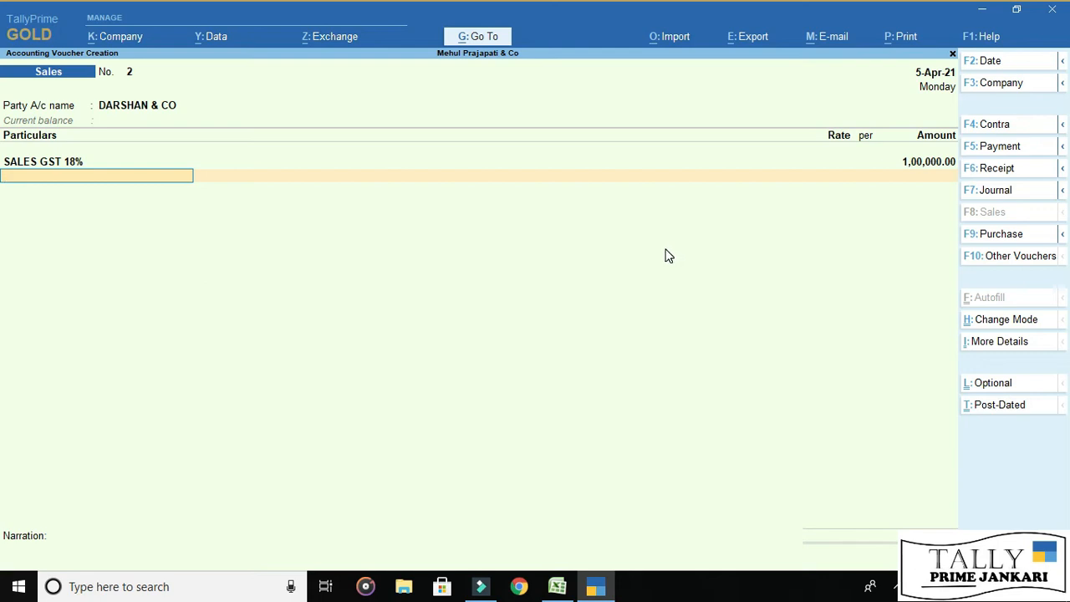
# - Create a new ledger from the voucher's next line, named CGST OUTPUT 9%, with no alias
pyautogui.hotkey('alt', 'c')
pyautogui.write('CGST')
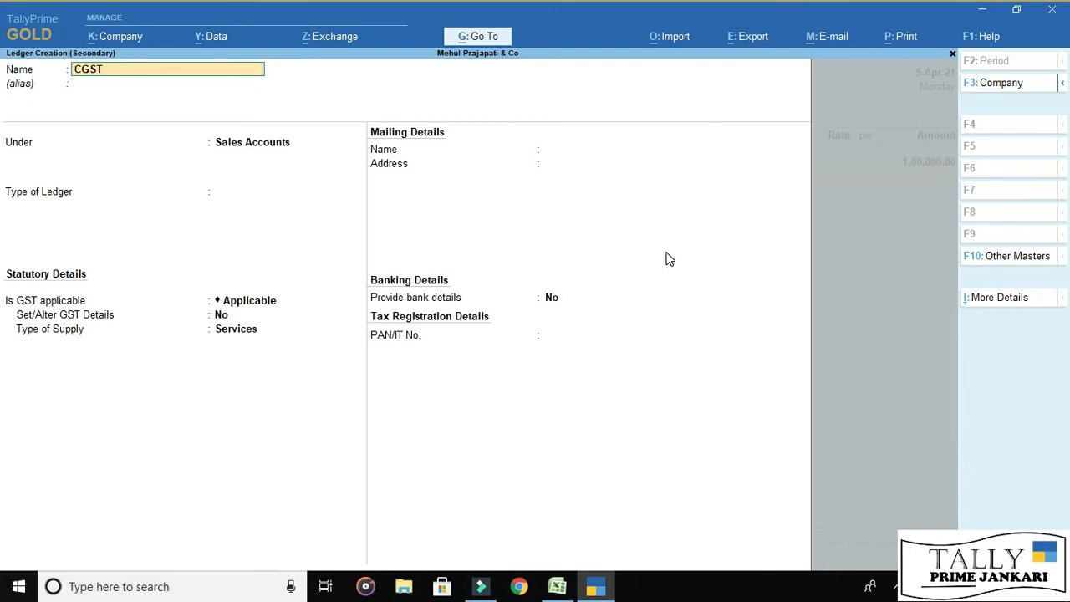
pyautogui.write(' OUTPUT 9')
pyautogui.press('Return')
pyautogui.press('Return')
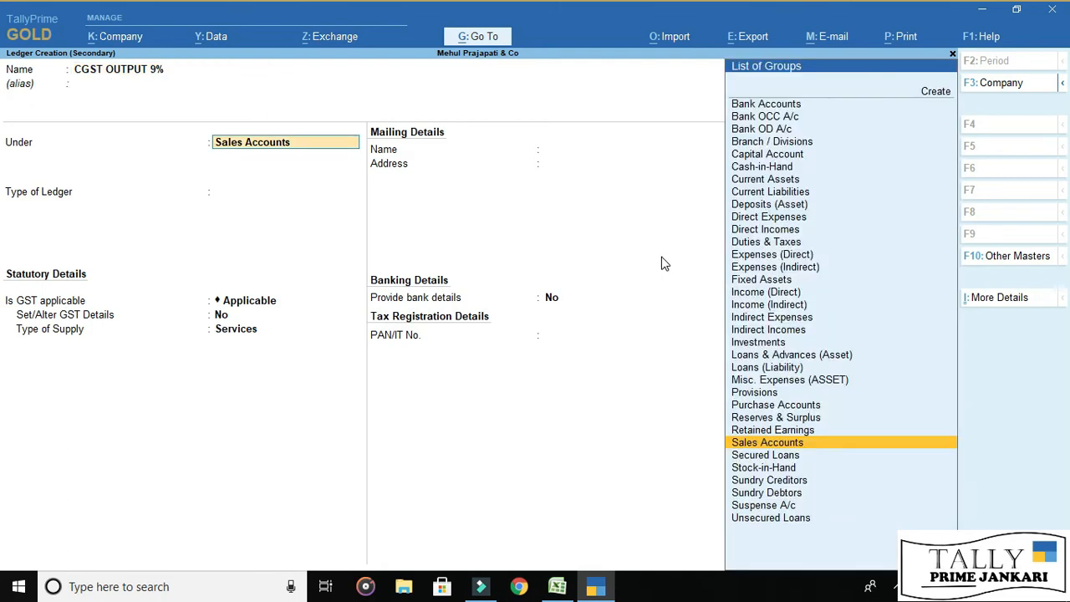
# - Place the CGST ledger under Duties & Taxes with GST as duty type and Central Tax as tax type
pyautogui.write('DUT')
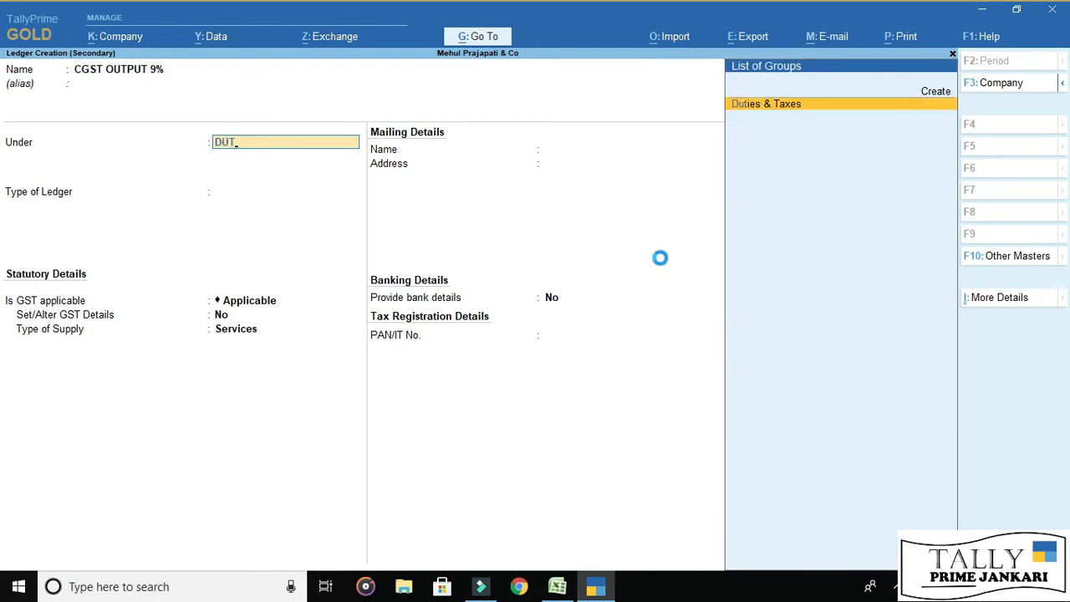
pyautogui.press('Return')
pyautogui.press('Up')
pyautogui.press('Return')
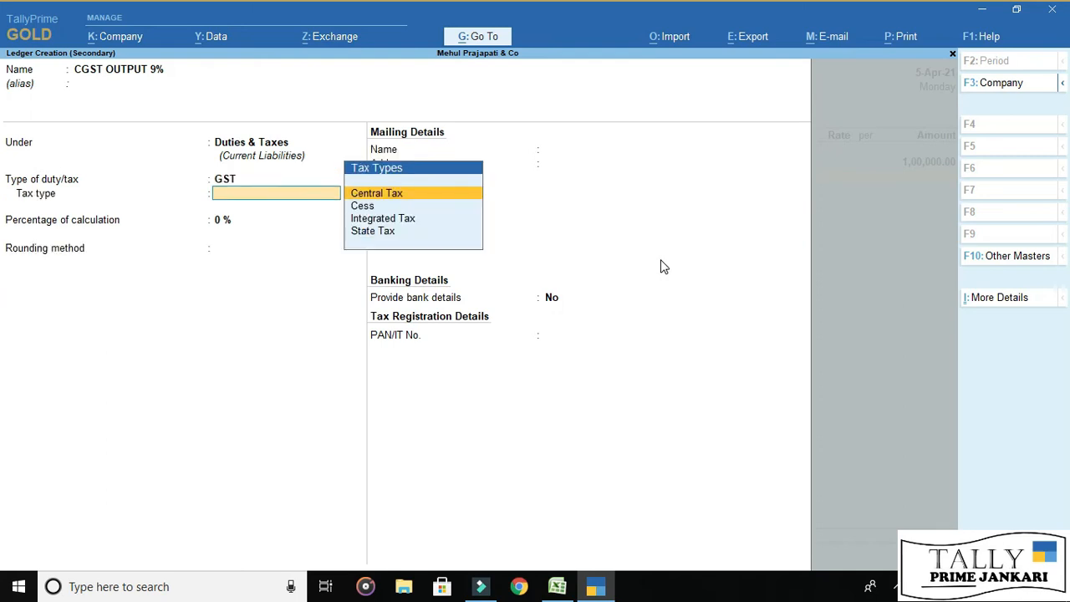
pyautogui.press('Return')
# - Set the CGST ledger's percentage to 9% with rounding Not Applicable, save it, and accept its calculated amount in the voucher
pyautogui.write('9')
pyautogui.press('Return')
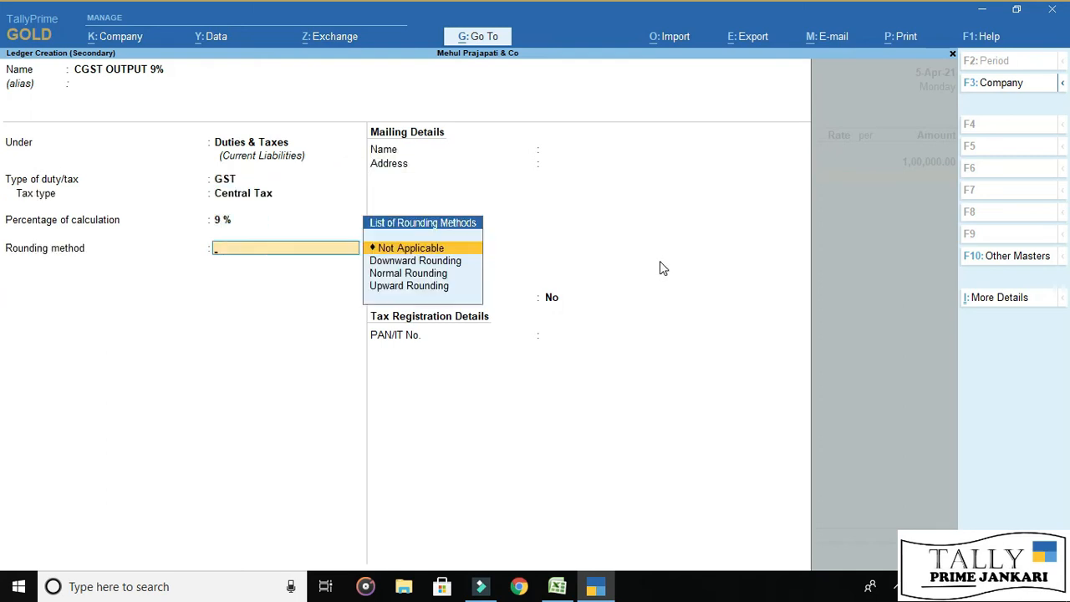
pyautogui.press('Return')
pyautogui.press('Return')
pyautogui.press('Return')
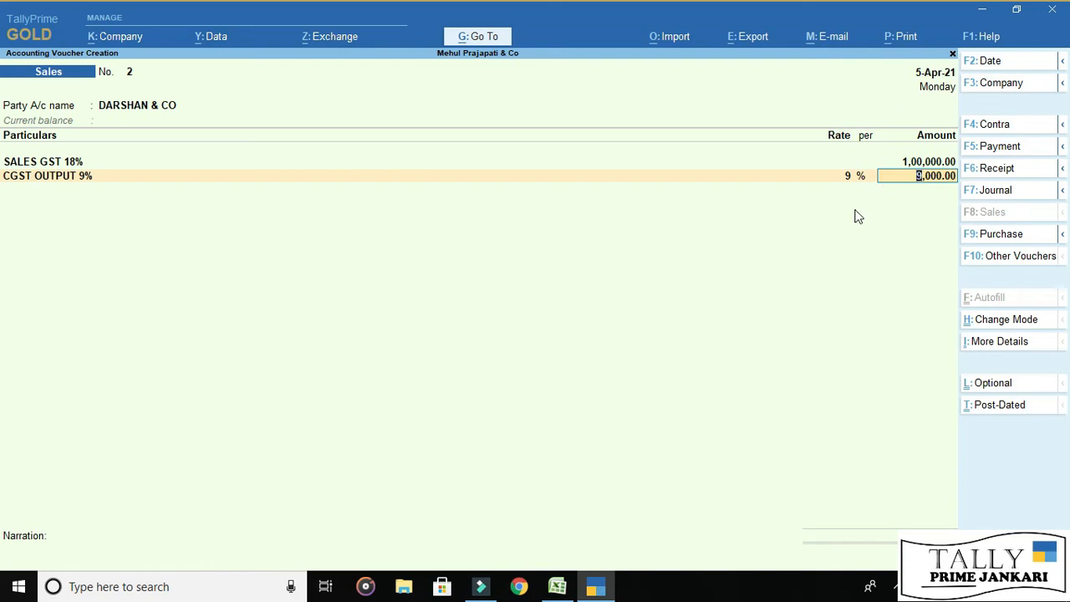
pyautogui.press('Return')
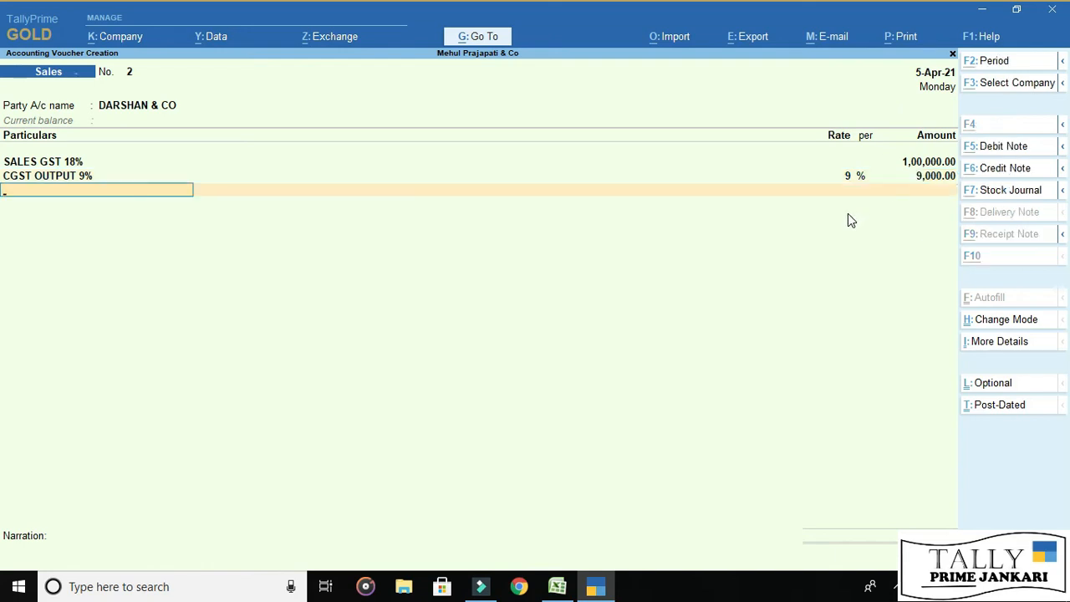
# - Create another ledger from the voucher named SGST OUTPUT 9%, without an alias and kept under Duties & Taxes
pyautogui.hotkey('alt', 'c')
pyautogui.write('SGST OUTPUT 9')
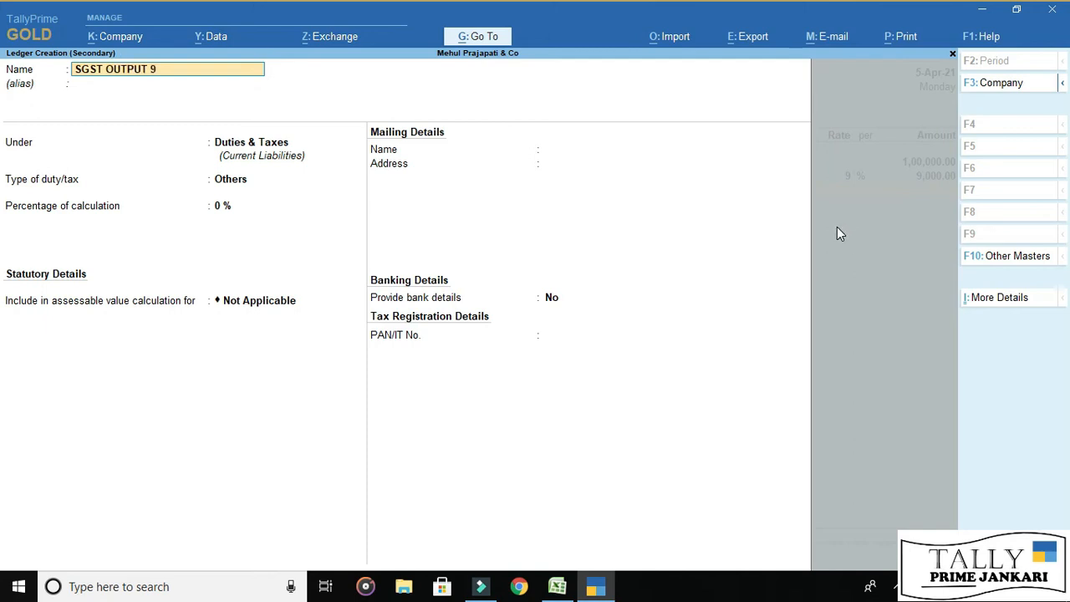
pyautogui.press('Return')
pyautogui.press('Return')
pyautogui.press('Return')
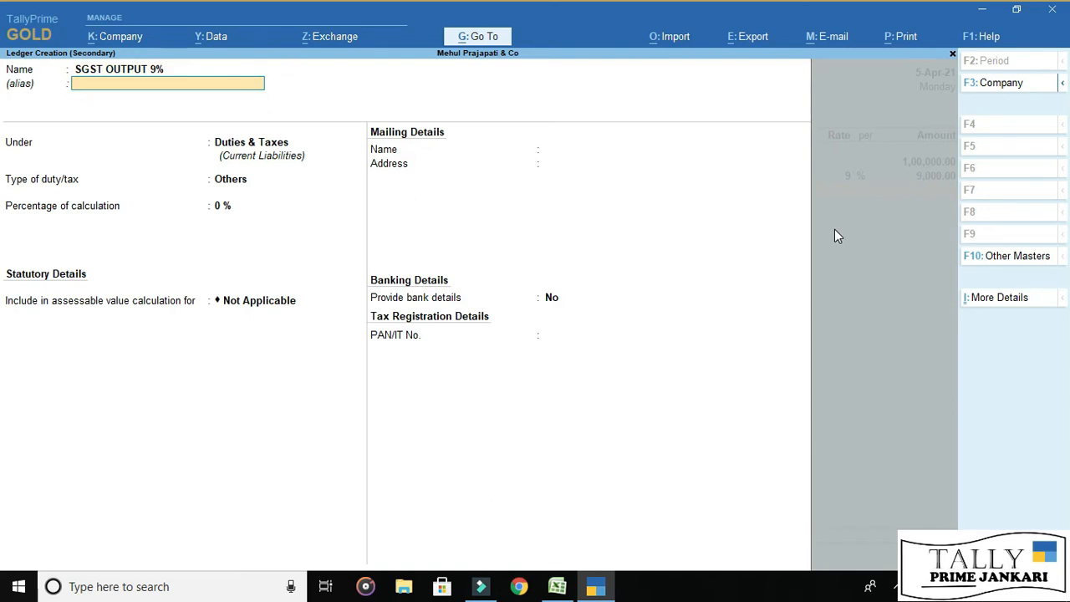
# - Set the SGST ledger's type of duty to GST and its tax type to State Tax
pyautogui.press('Up')
pyautogui.press('Return')
pyautogui.press('Down')
pyautogui.press('Down')
pyautogui.press('Down')
pyautogui.press('Return')
# - Set the SGST ledger's percentage to 9% with rounding Not Applicable, save it, and accept its calculated amount in the voucher
pyautogui.write('9')
pyautogui.press('Return')
pyautogui.press('Return')
pyautogui.press('Return')
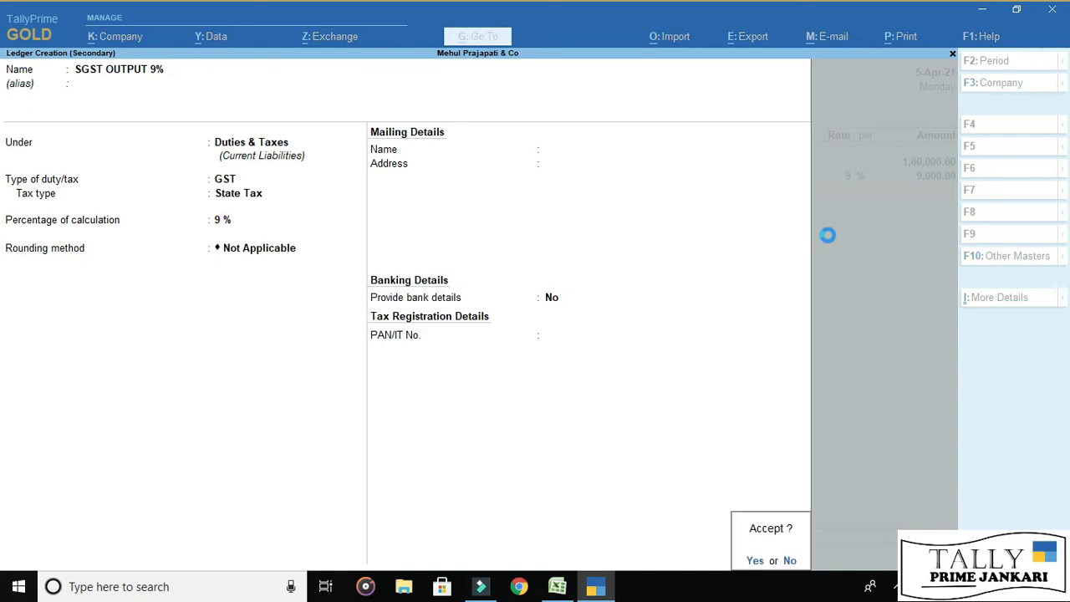
pyautogui.press('Return')
pyautogui.press('Return')
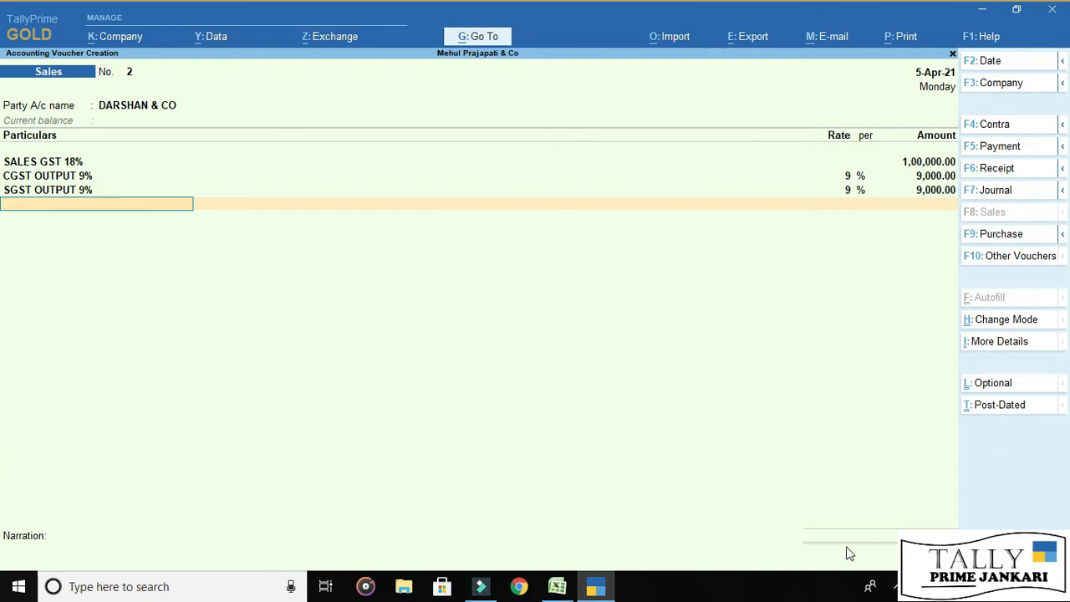
# - Check the voucher against the SALES-INTRA invoice in Excel and save the DARSHAN & CO sales voucher in TallyPrime without a narration
pyautogui.hotkey('alt', 'Tab')
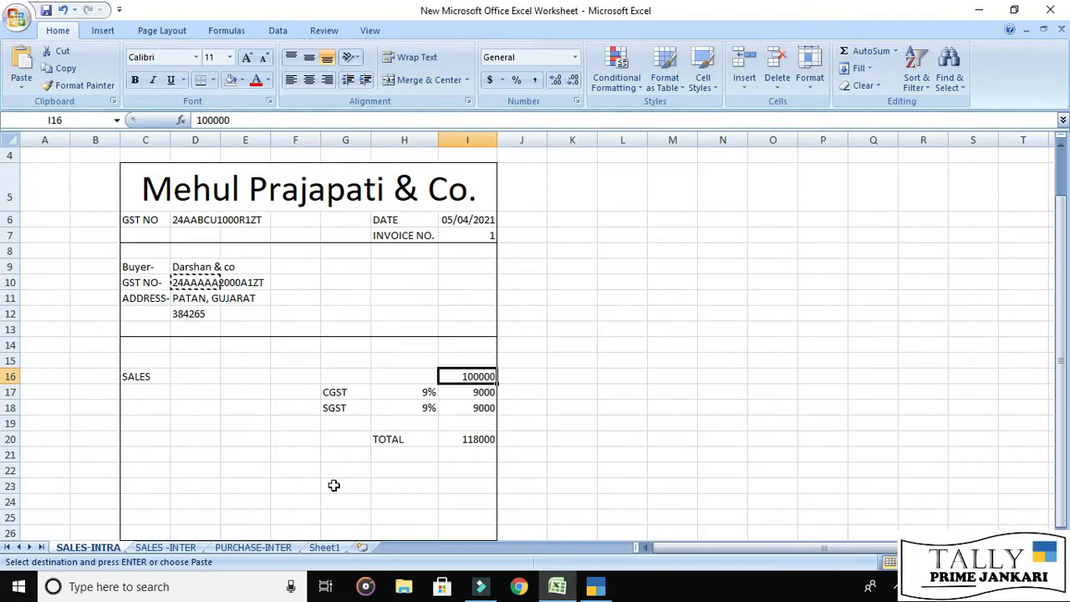
pyautogui.scroll(2, 535, 393)
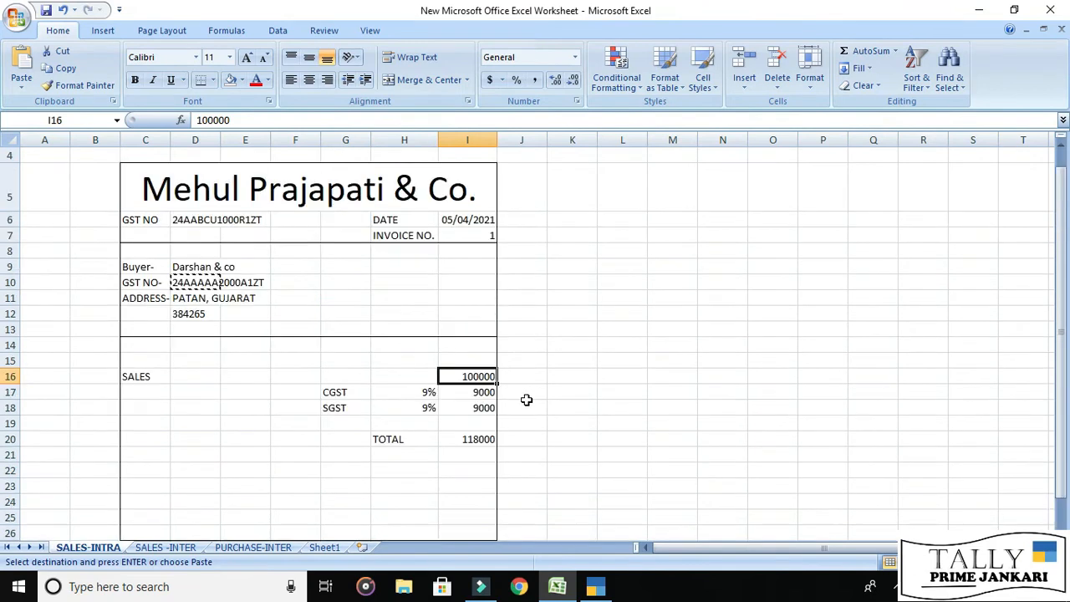
pyautogui.hotkey('alt', 'Tab')
pyautogui.press('Return')
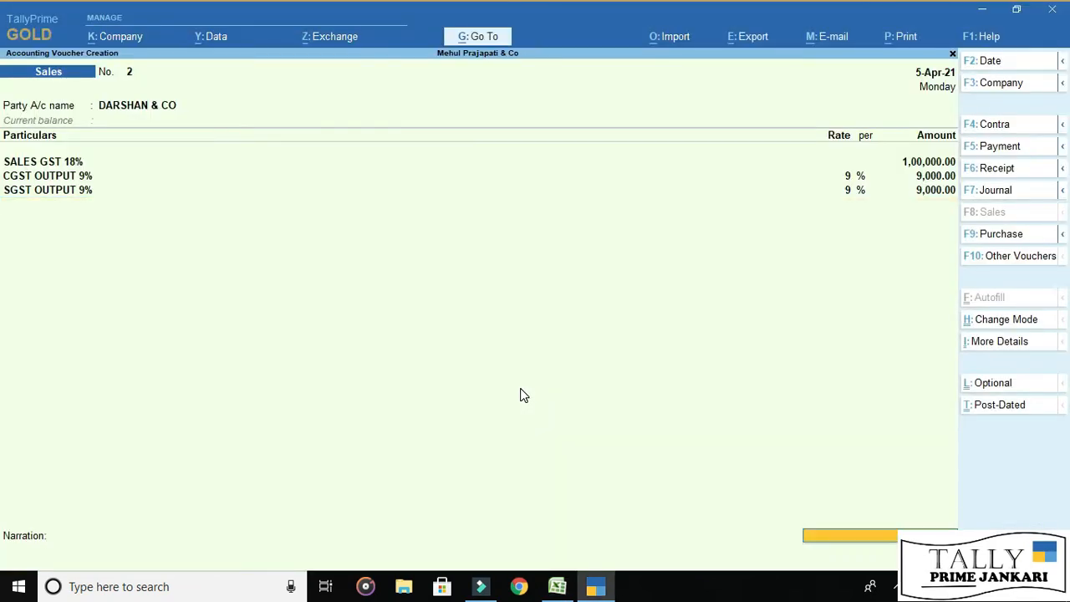
pyautogui.press('Return')
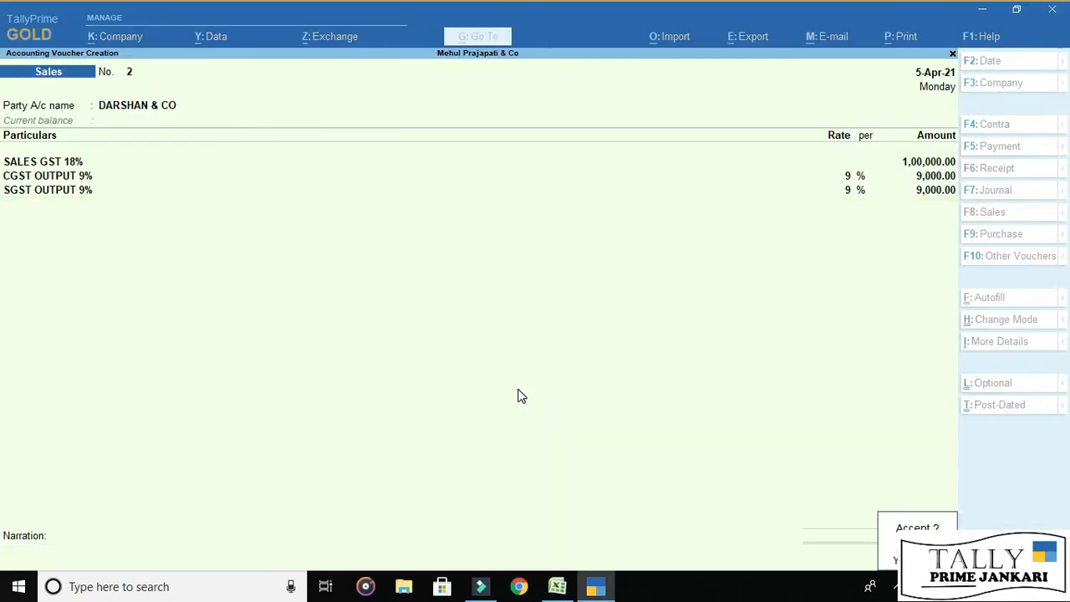
pyautogui.press('Return')
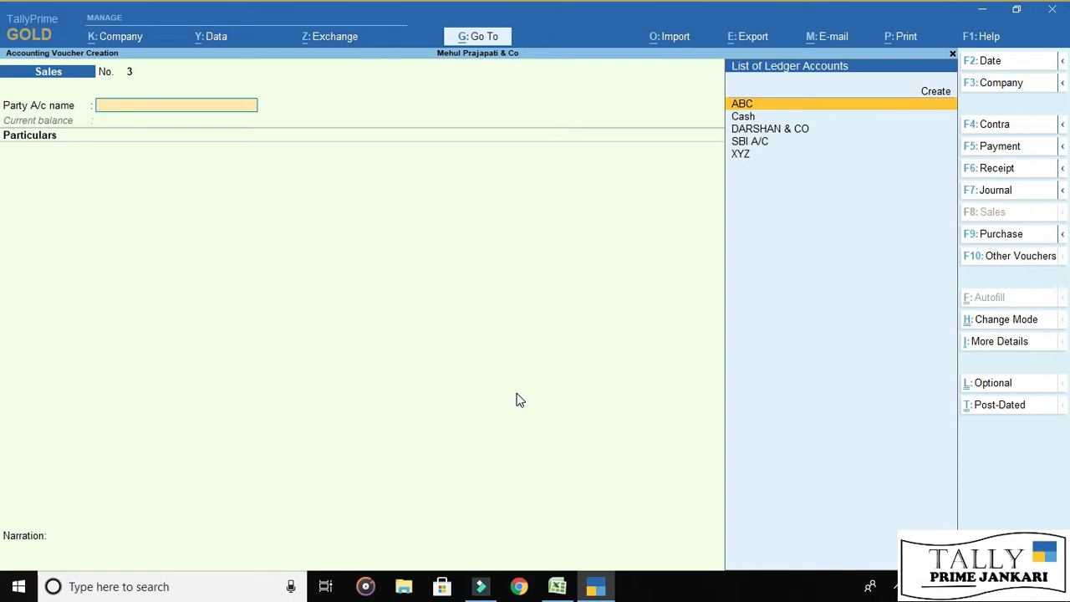
# - Switch to Excel and examine the buyer, date, sales amount and IGST on the SALES -INTER invoice
pyautogui.hotkey('alt', 'Tab')
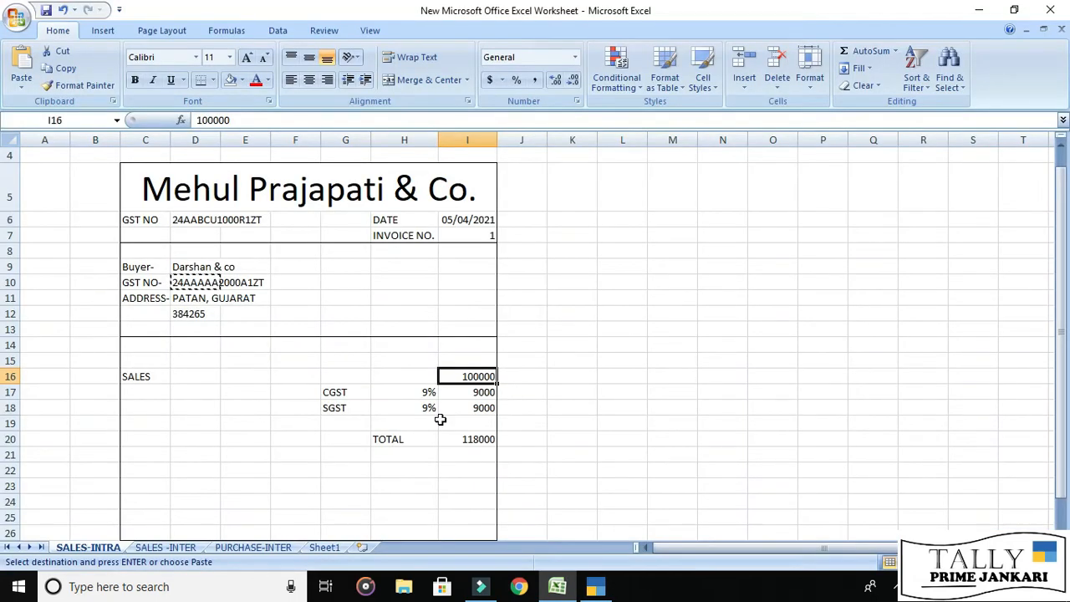
pyautogui.click(166, 541)
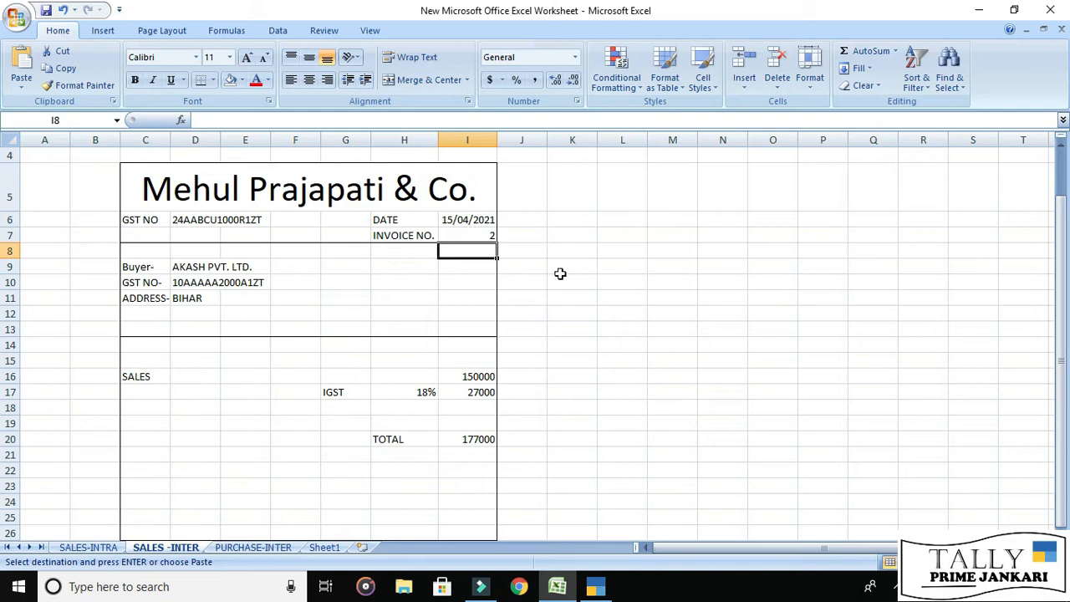
pyautogui.hotkey('alt', 'Tab')
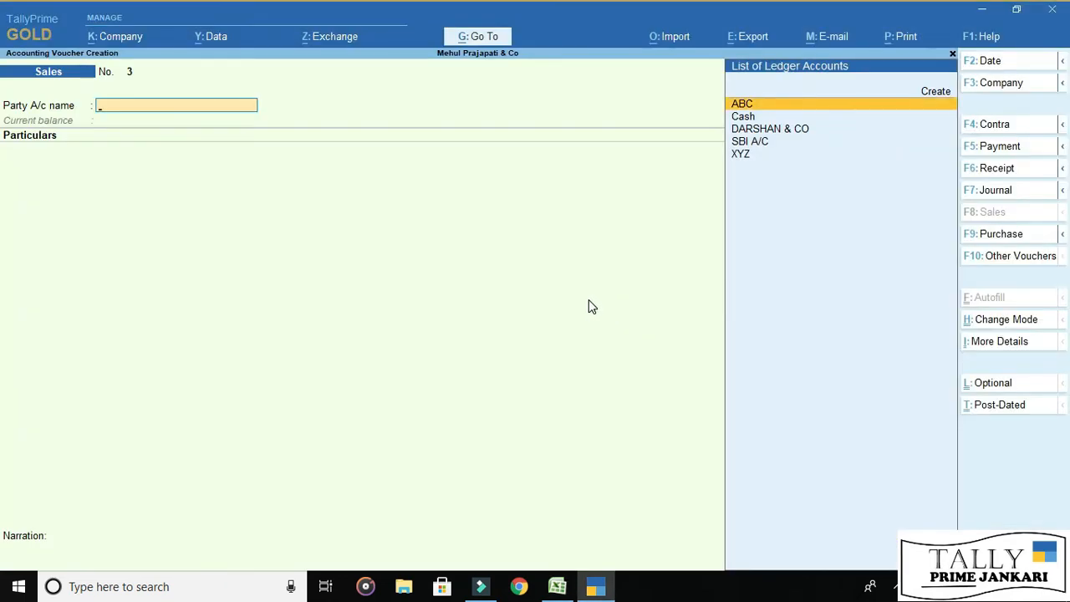
pyautogui.hotkey('alt', 'Tab')
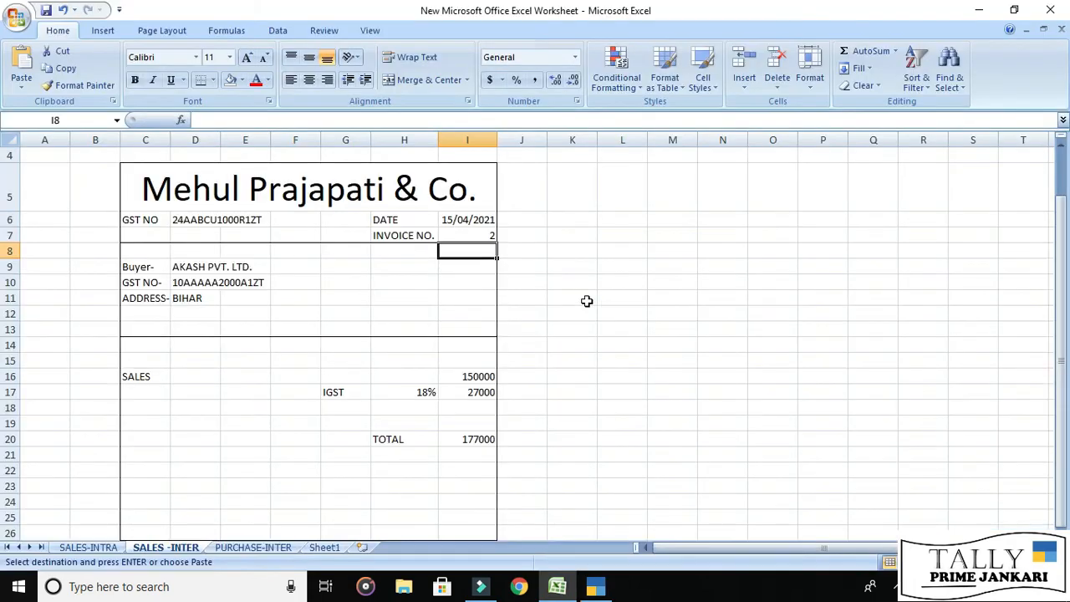
# - Create a party ledger from the TallyPrime voucher named AKASH PVT. LTD., copying the buyer name from the Excel invoice and leaving the alias blank
pyautogui.click(209, 266)
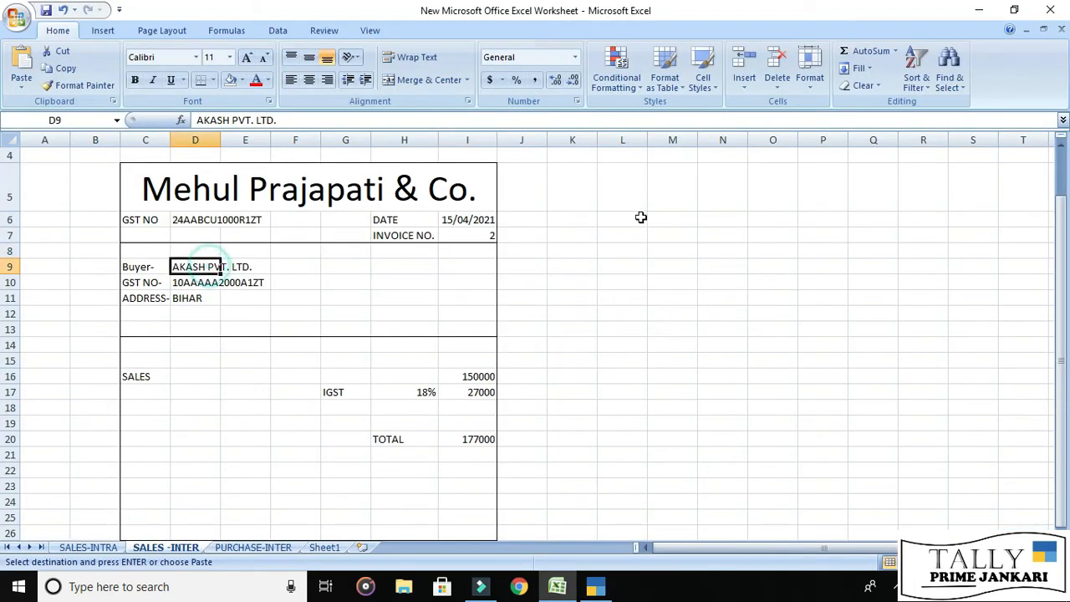
pyautogui.hotkey('alt', 'Tab')
pyautogui.hotkey('alt', 'c')
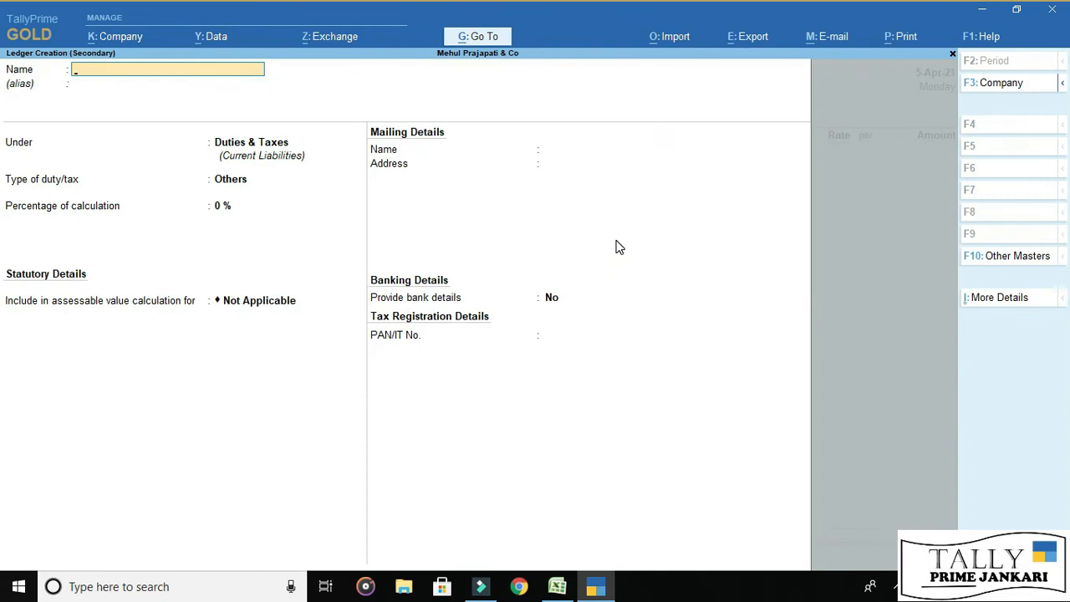
pyautogui.hotkey('alt', 'Tab')
pyautogui.hotkey('alt', 'Tab')
pyautogui.hotkey('alt', 'Tab')
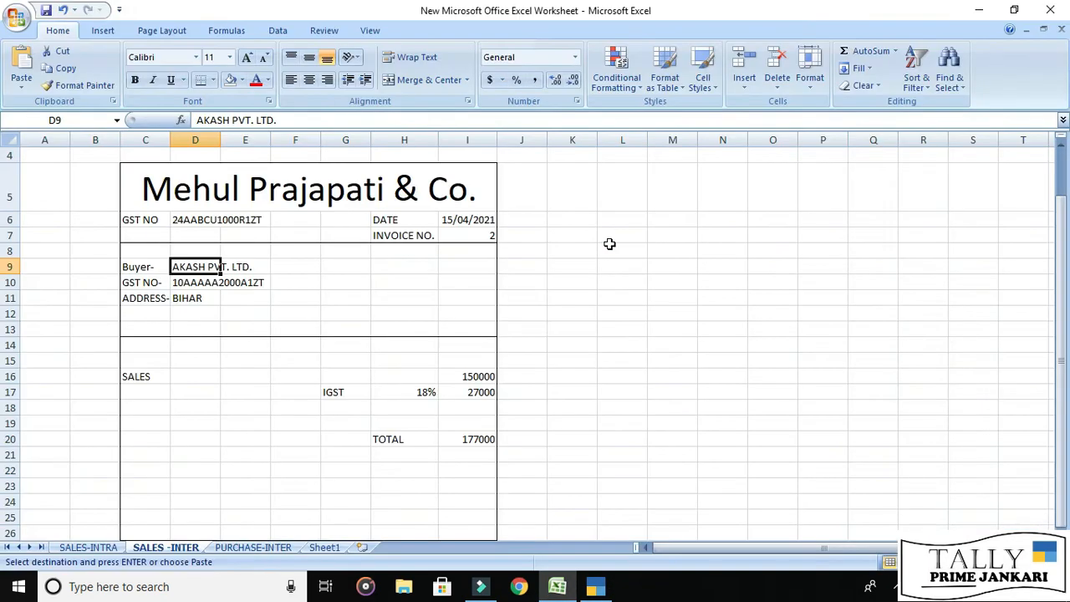
pyautogui.hotkey('ctrl', 'c')
pyautogui.press('ctrl')
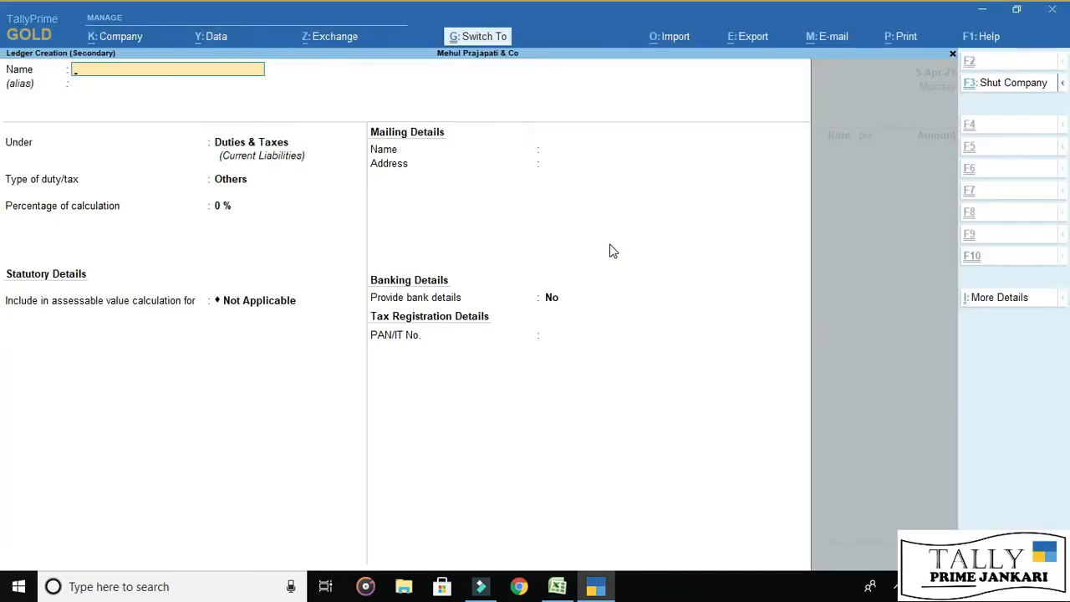
pyautogui.press('ctrl')
pyautogui.hotkey('ctrl', 'v')
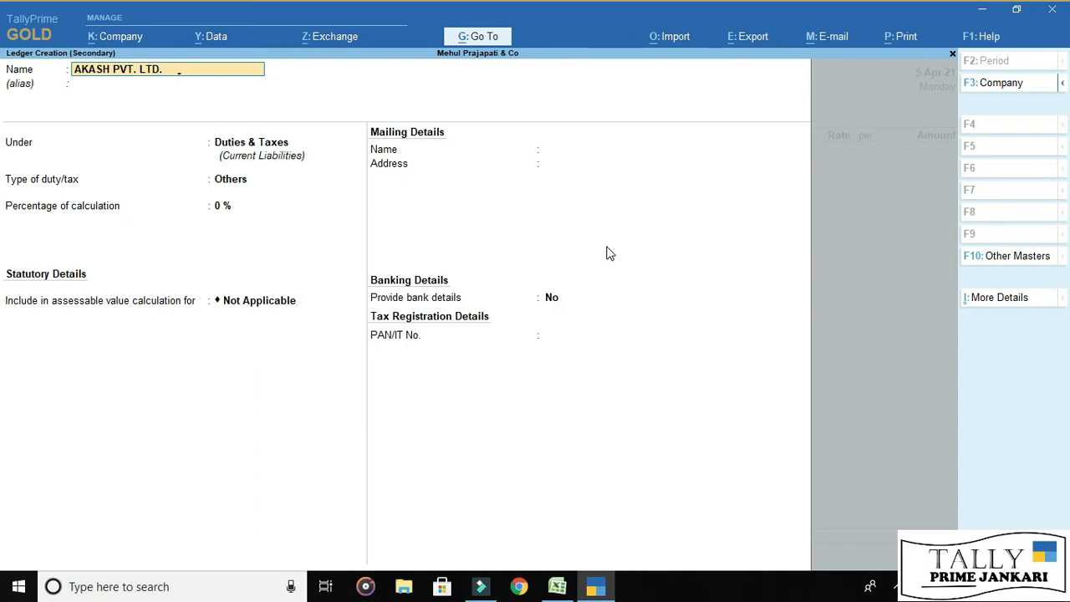
pyautogui.press('Return')
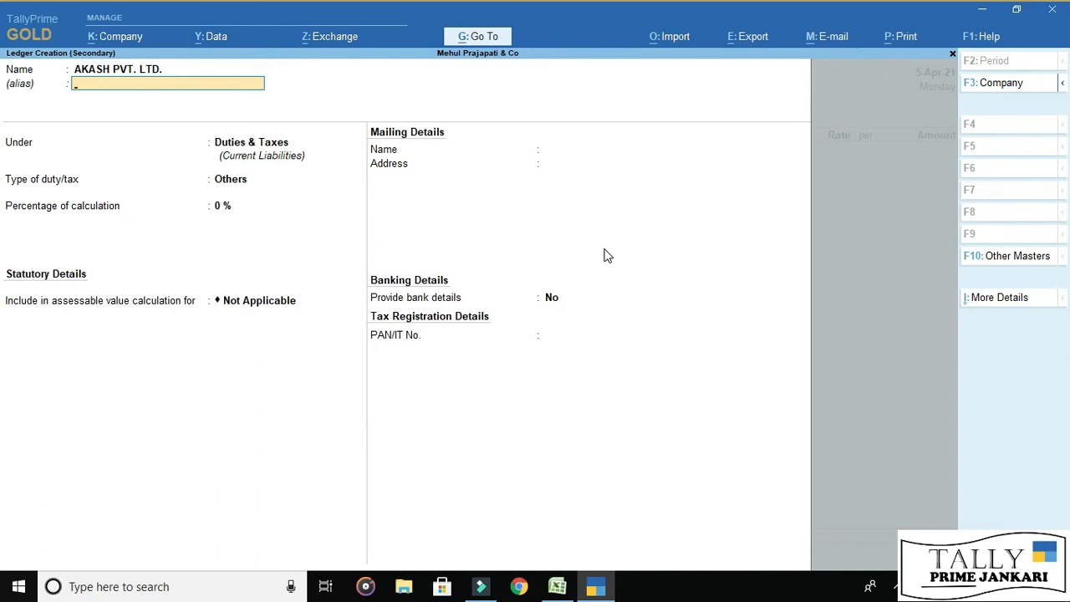
pyautogui.press('Return')
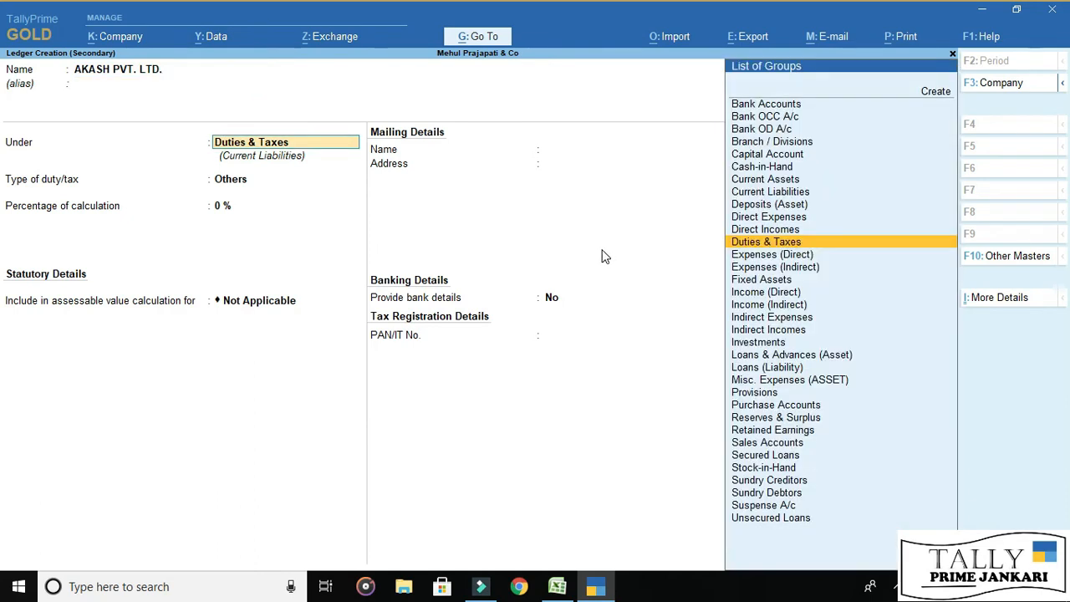
# - Place the AKASH PVT. LTD. ledger under Sundry Debtors and keep bill-by-bill balances at No
pyautogui.write('SUN')
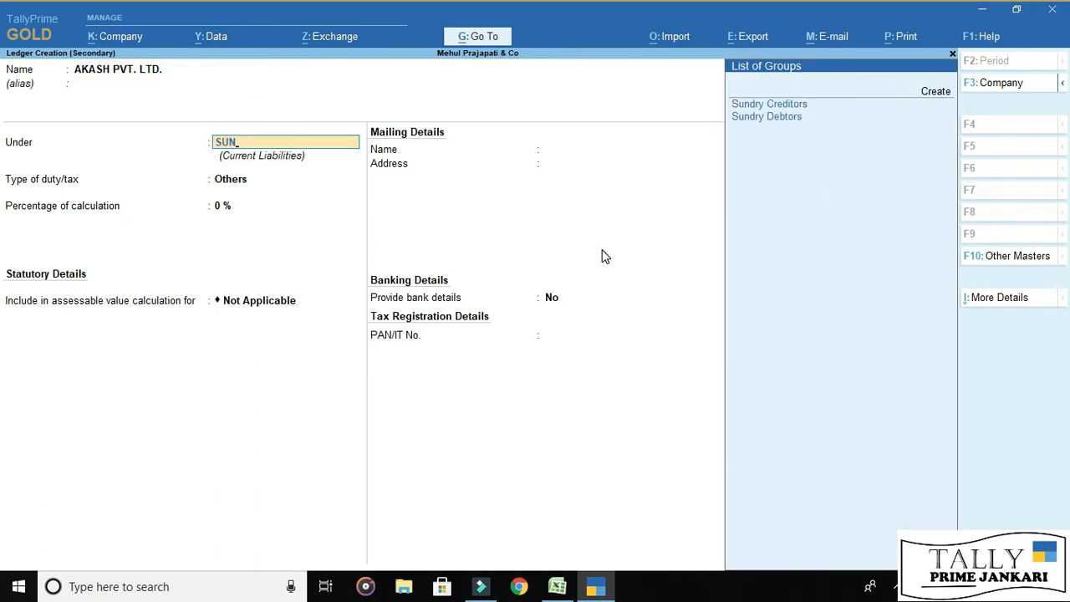
pyautogui.press('Down')
pyautogui.press('Return')
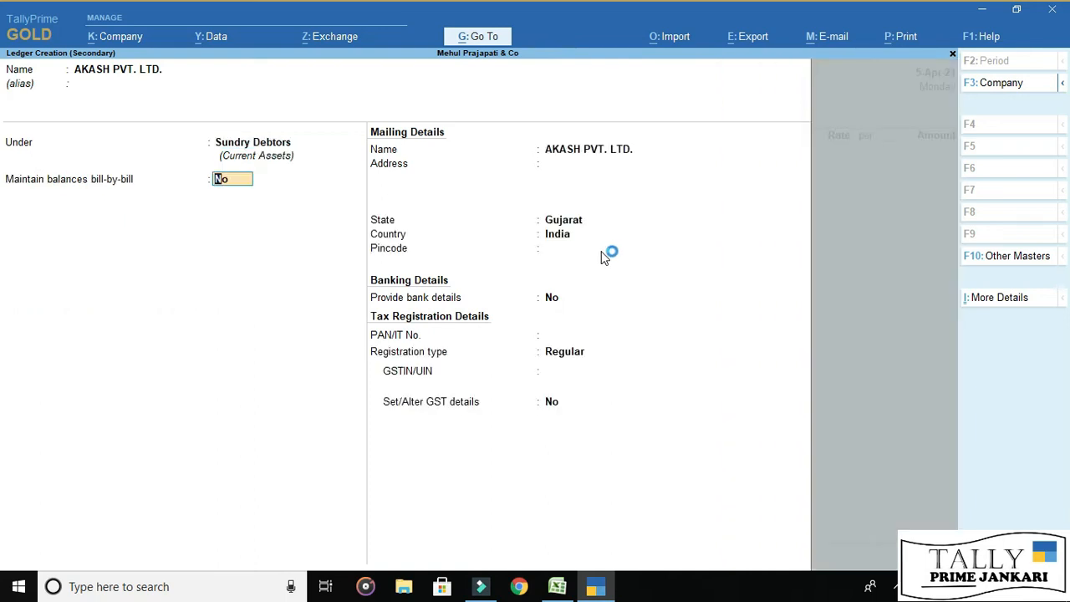
pyautogui.press('Return')
# - Check the buyer's address on the Excel invoice and set the party ledger's state to Bihar
pyautogui.press('Return')
pyautogui.press('Return')
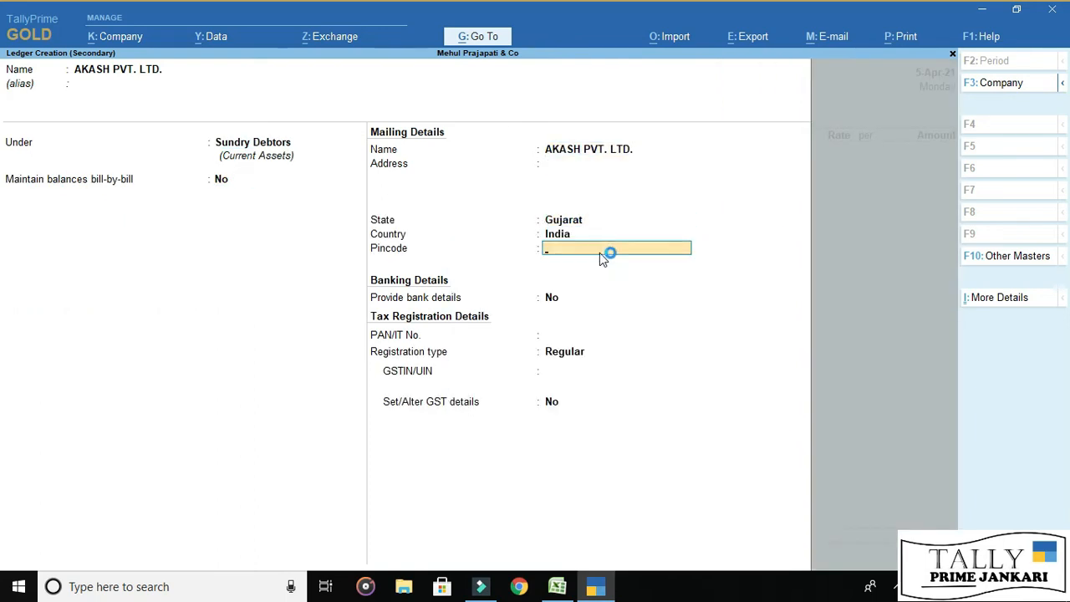
pyautogui.press('BackSpace')
pyautogui.press('BackSpace')
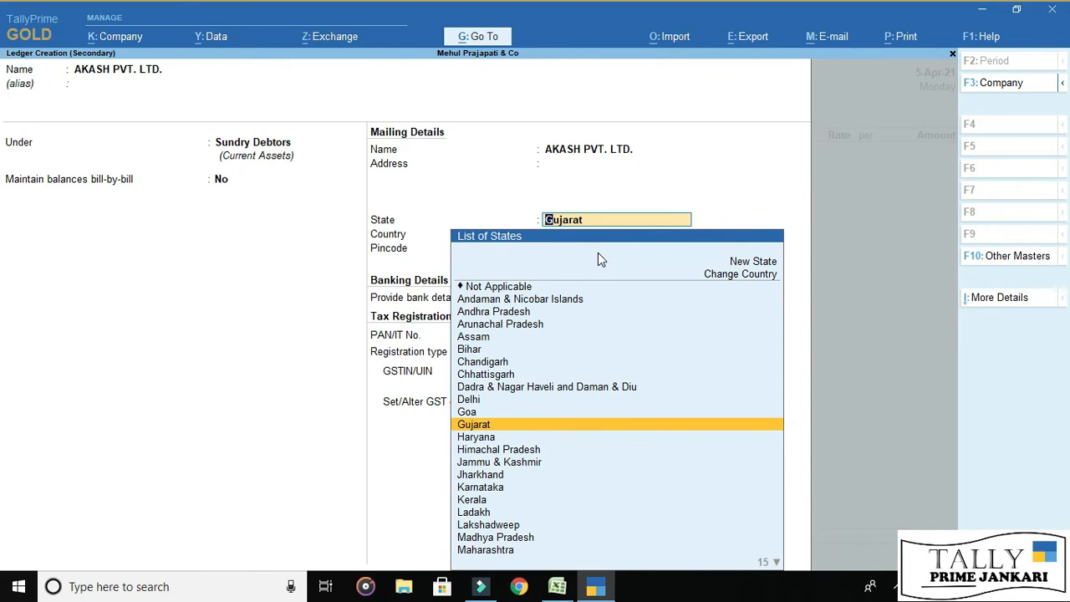
pyautogui.hotkey('alt', 'Tab')
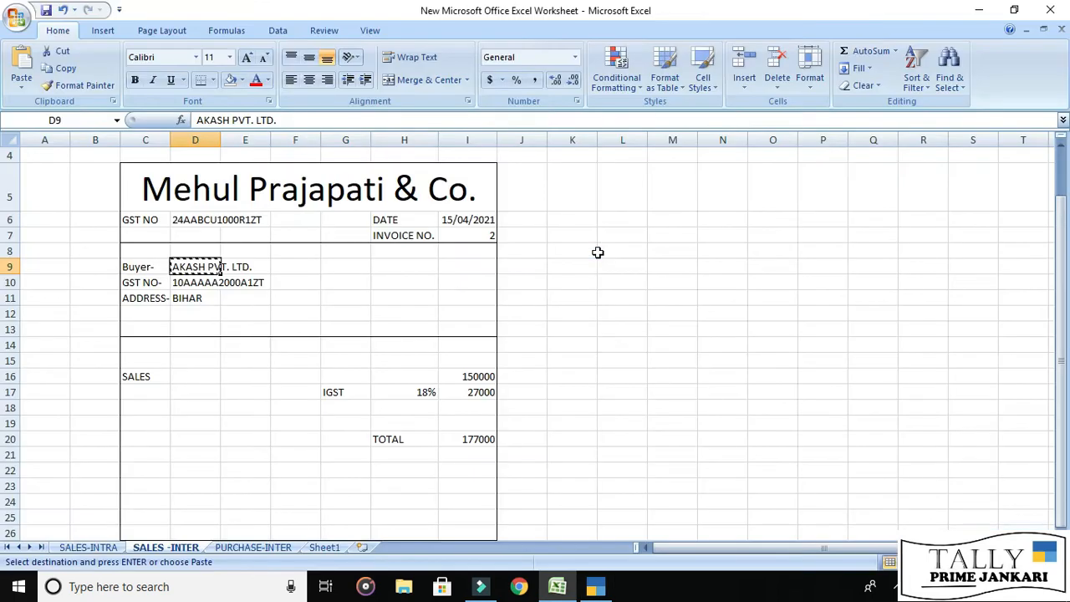
pyautogui.press('Down')
pyautogui.press('Down')
pyautogui.hotkey('alt', 'Tab')
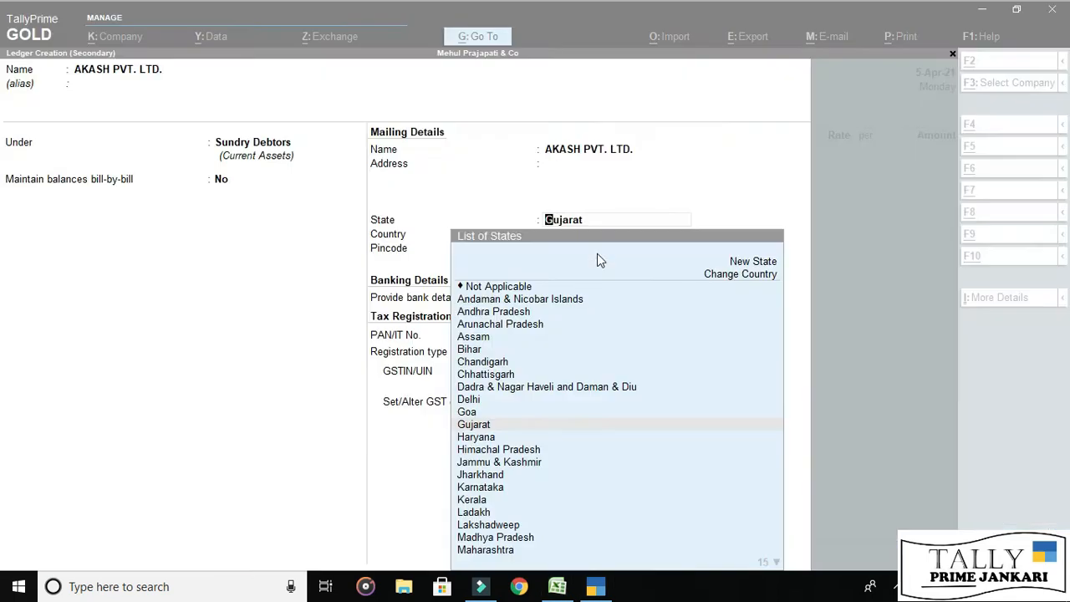
pyautogui.write('BIHAR')
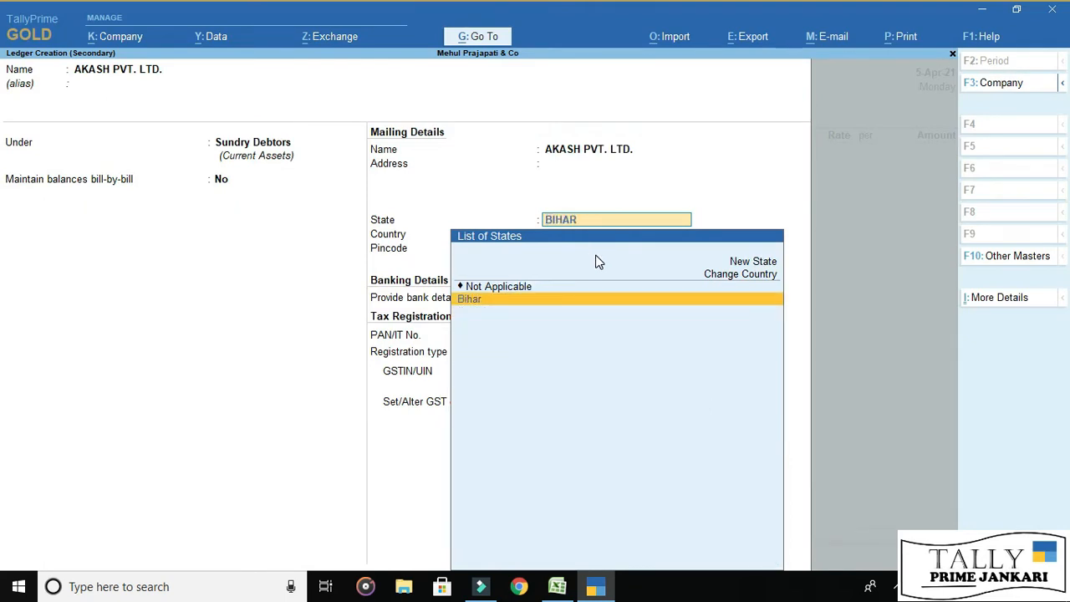
pyautogui.press('Return')
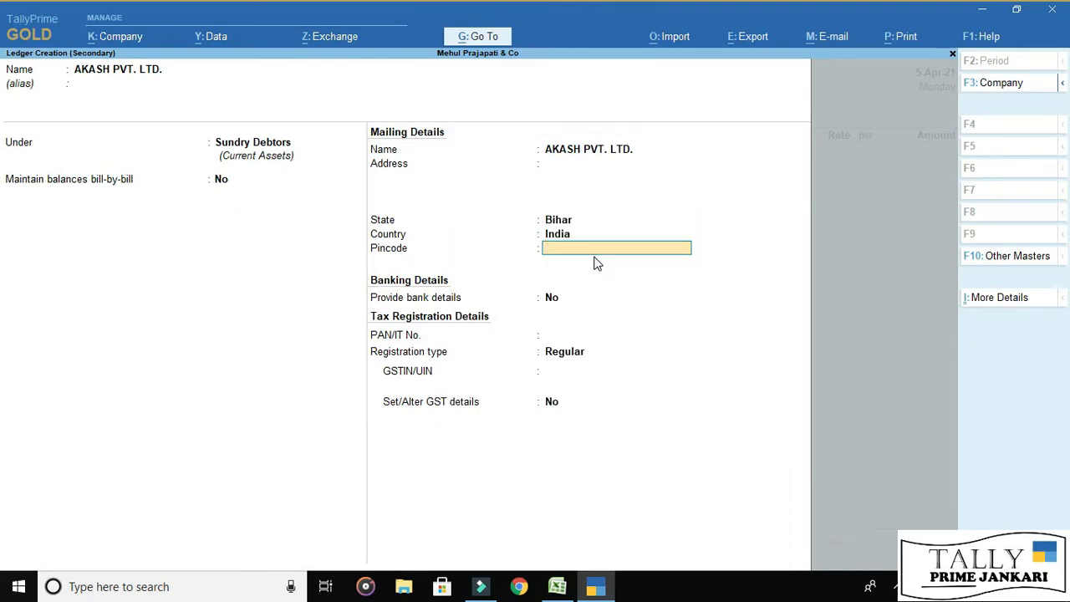
# - Copy the buyer's GST number from Excel into the party ledger's GSTIN/UIN, keeping registration type Regular and Set/Alter GST details at No
pyautogui.press('Return')
pyautogui.press('Return')
pyautogui.press('Return')
pyautogui.press('Return')
pyautogui.hotkey('alt', 'Tab')
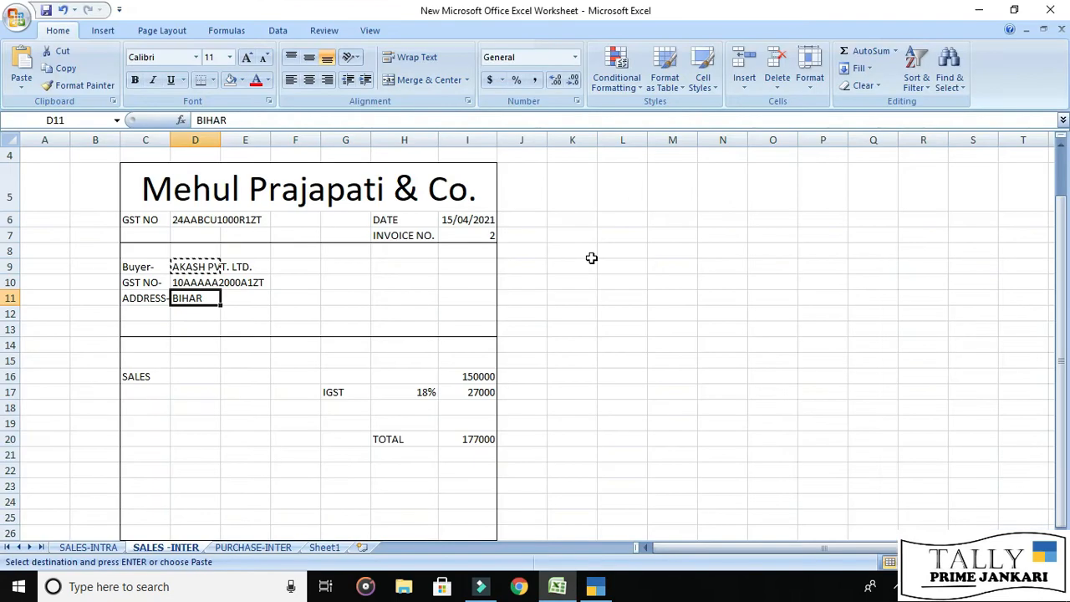
pyautogui.press('Up')
pyautogui.hotkey('ctrl', 'c')
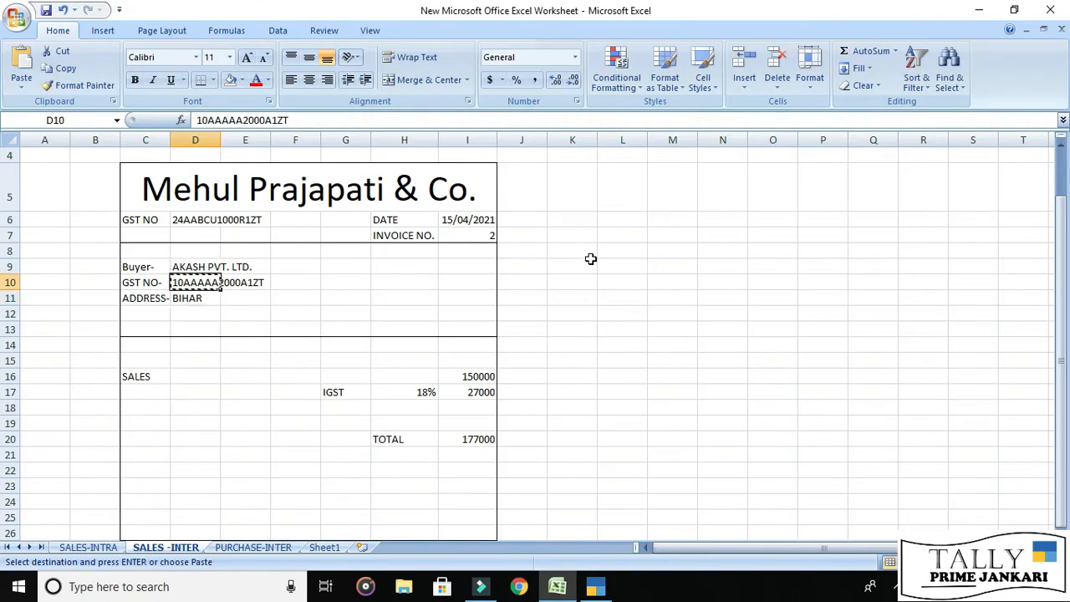
pyautogui.hotkey('alt', 'Tab')
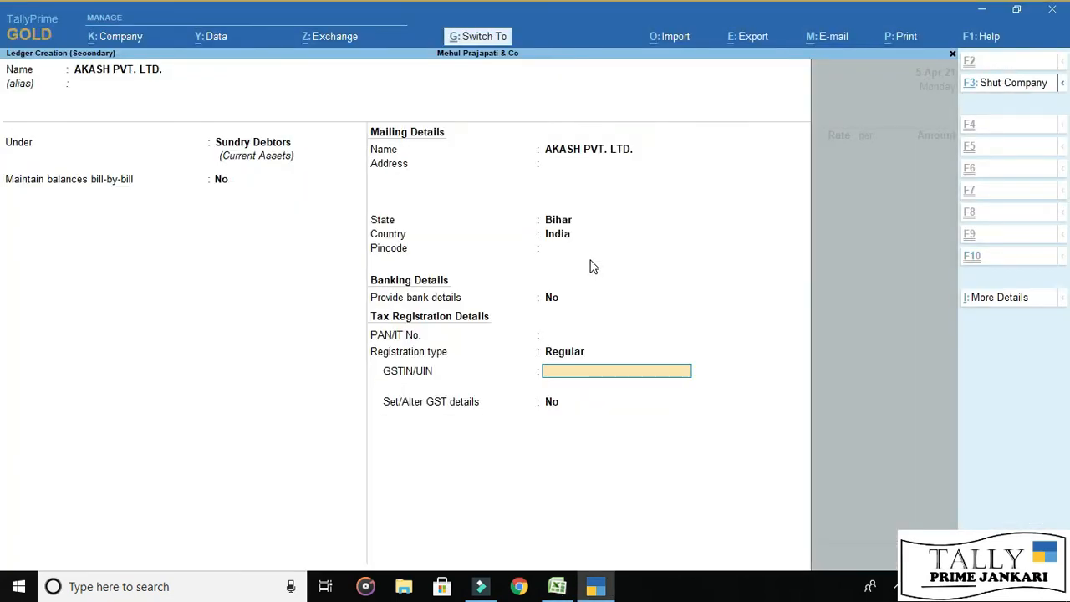
pyautogui.hotkey('ctrl', 'alt', 'v')
pyautogui.press('Return')
pyautogui.press('Return')
pyautogui.press('Return')
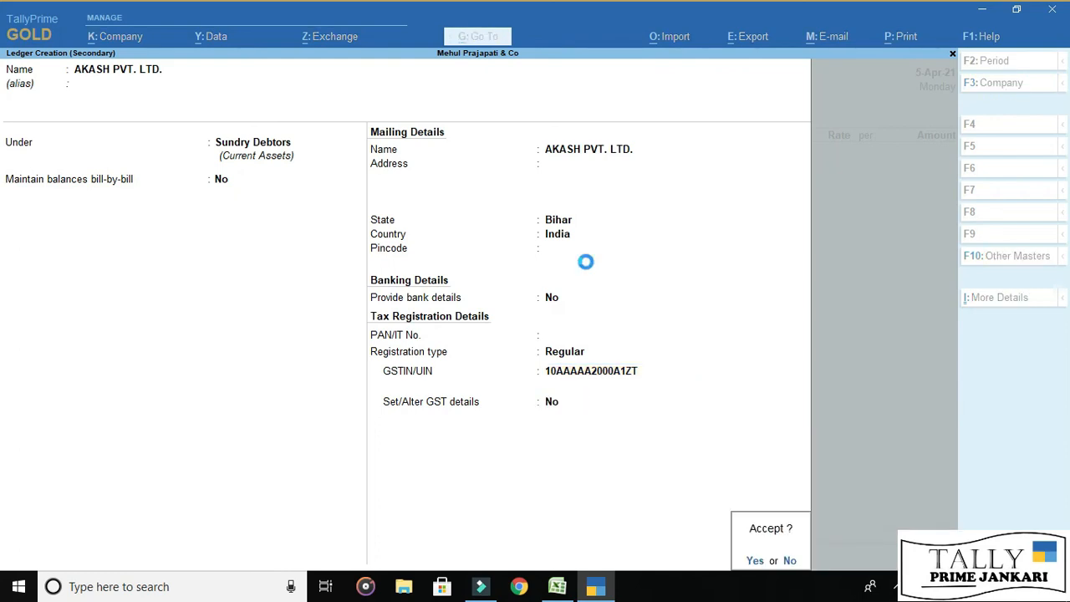
# - Save the AKASH PVT. LTD. ledger as the voucher's party and accept the default details through to the particulars
pyautogui.press('Return')
pyautogui.press('Return')
pyautogui.press('Return')
pyautogui.press('Return')
pyautogui.press('Return')
pyautogui.press('Return')
pyautogui.press('Return')
pyautogui.press('Return')
pyautogui.press('Return')
pyautogui.press('Return')
pyautogui.press('Return')
pyautogui.press('Return')
pyautogui.press('Return')
pyautogui.press('Return')
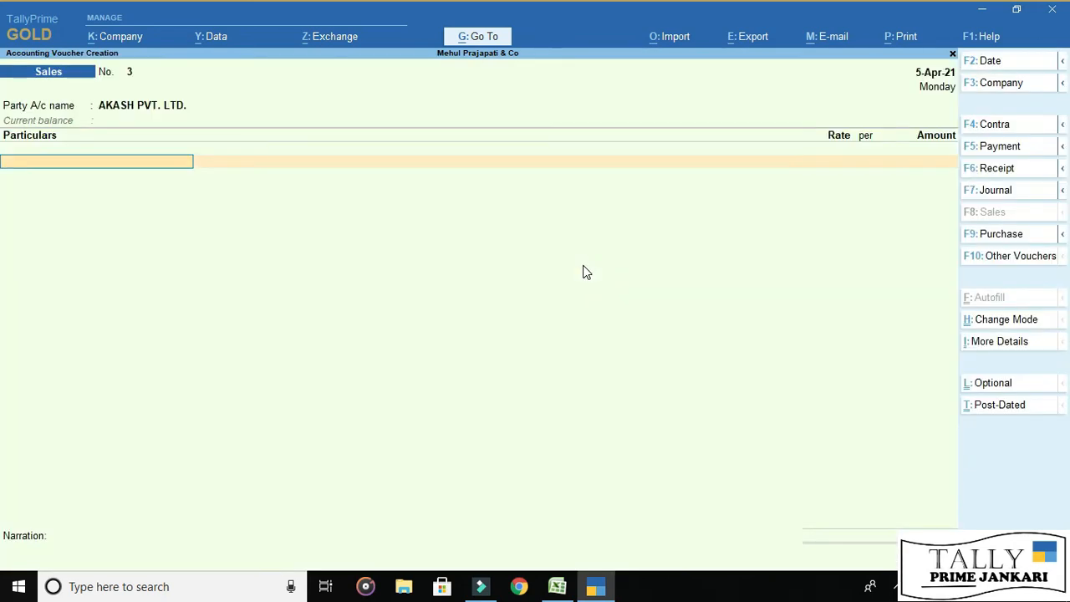
pyautogui.press('Return')
pyautogui.press('BackSpace')
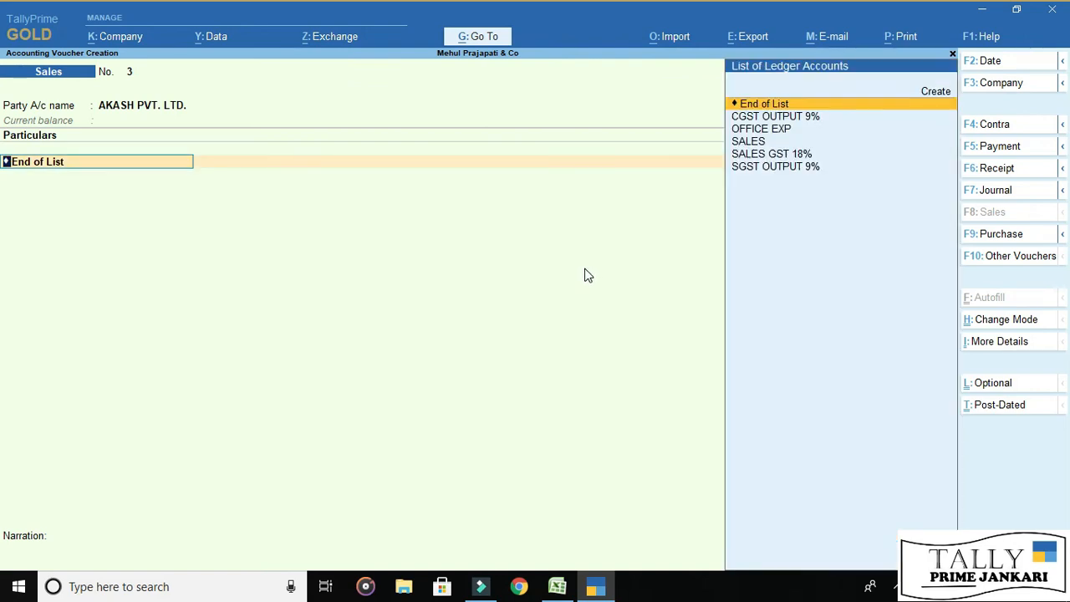
pyautogui.press('Down')
pyautogui.press('Down')
pyautogui.press('Down')
pyautogui.press('Down')
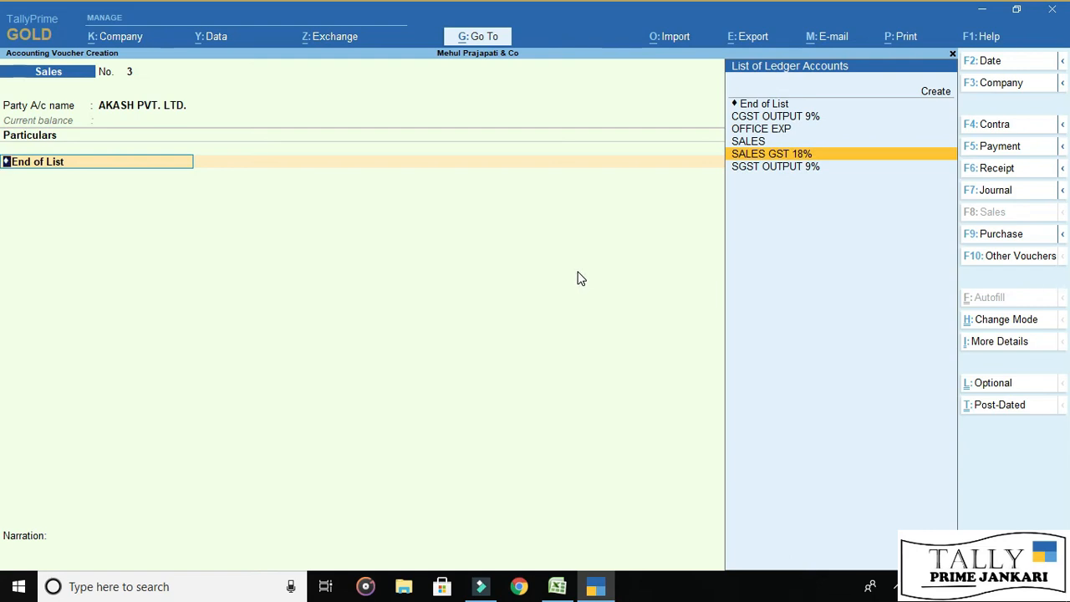
# - Start a new ledger from the voucher's particulars and name it OGS SALES 18%
pyautogui.hotkey('alt', 'c')
pyautogui.write('SALES I')
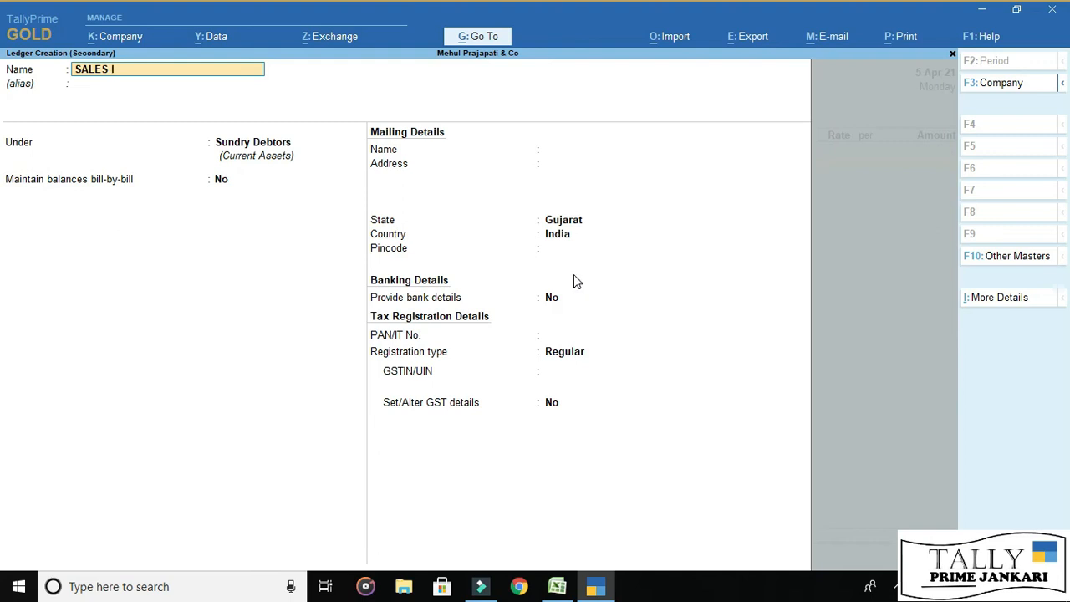
pyautogui.press('BackSpace')
pyautogui.press('BackSpace')
pyautogui.press('BackSpace')
pyautogui.press('BackSpace')
pyautogui.press('BackSpace')
pyautogui.press('BackSpace')
pyautogui.write('OGS SALES')
pyautogui.hotkey('alt', 'Tab')
pyautogui.hotkey('alt', 'Tab')
pyautogui.write('18%')
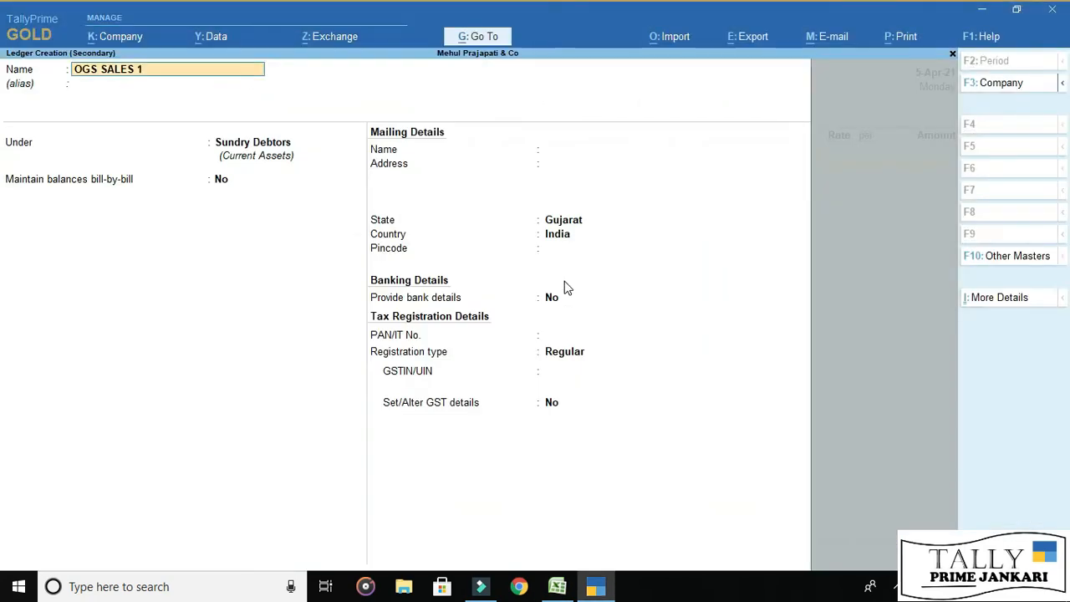
pyautogui.press('Return')
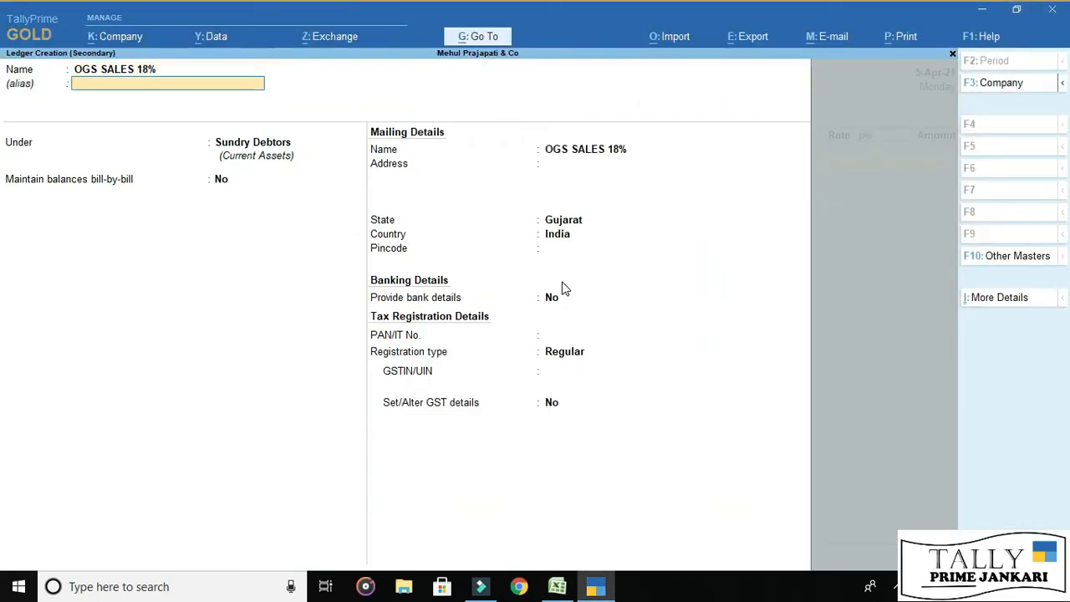
# - Place the OGS SALES 18% ledger under Sales Accounts, with ledger type Not Applicable and GST kept Applicable
pyautogui.press('Return')
pyautogui.write('sale')
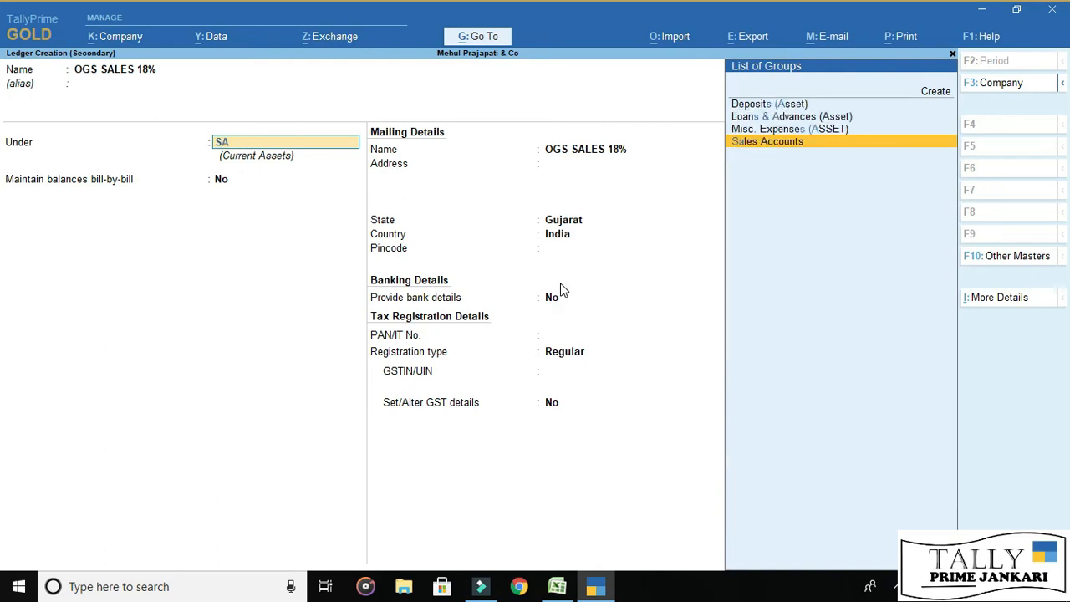
pyautogui.press('Return')
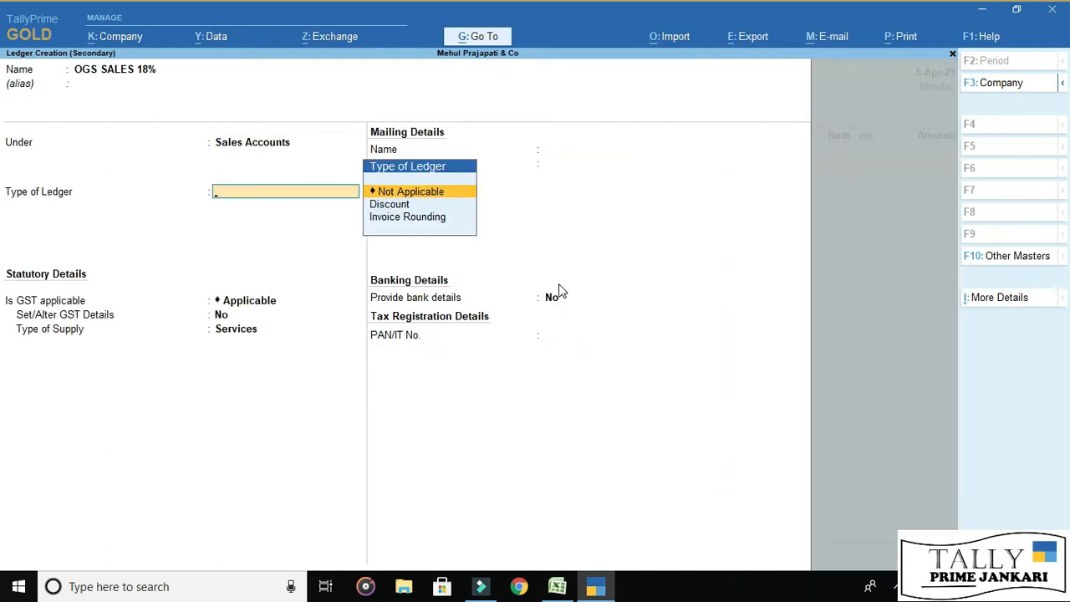
pyautogui.press('Return')
pyautogui.press('Return')
# - Enable the sales ledger's GST details with nature of transaction Interstate Sales Taxable and an integrated tax rate of 18%
pyautogui.write('y')
pyautogui.press('Return')
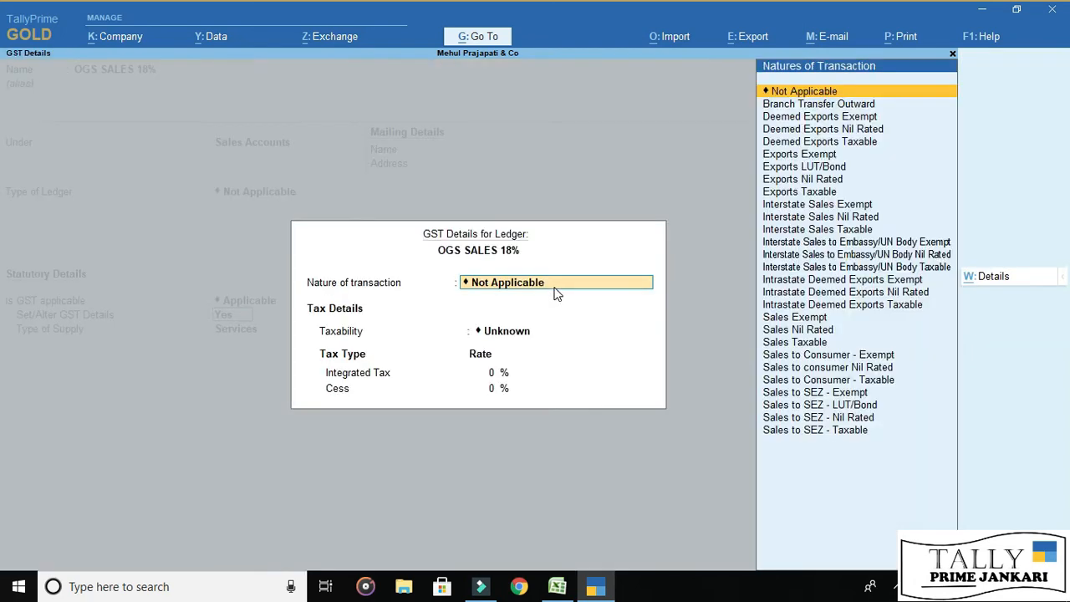
pyautogui.write('i')
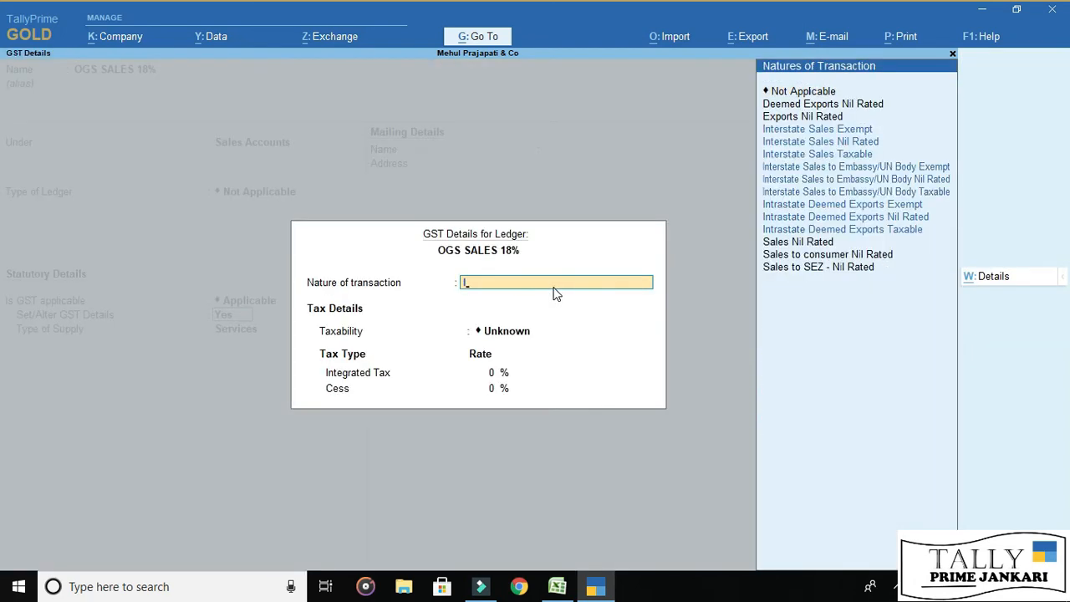
pyautogui.write('nter')
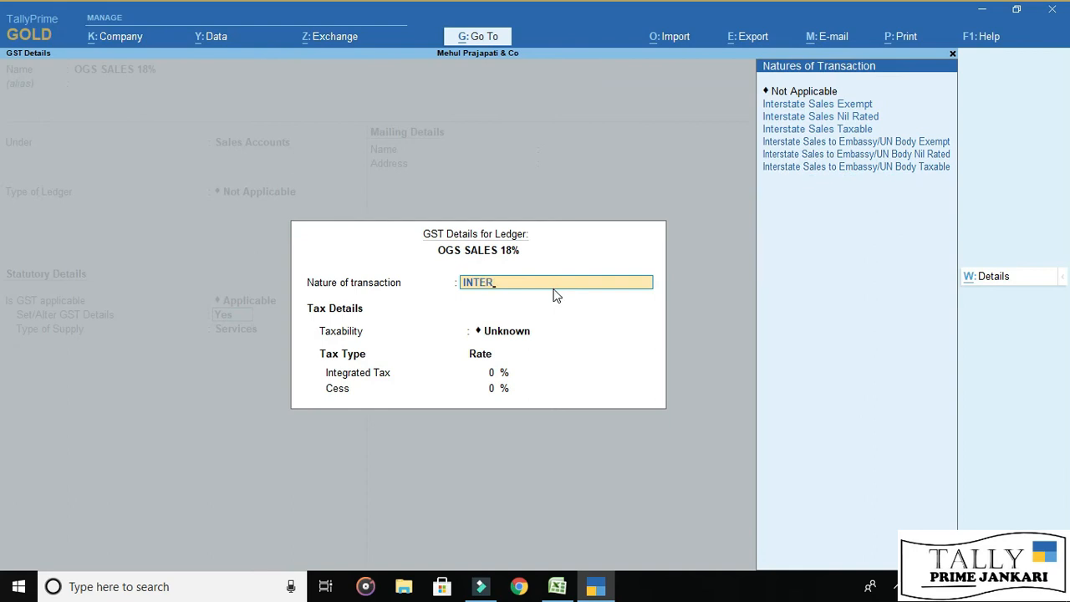
pyautogui.press('Down')
pyautogui.press('Down')
pyautogui.press('Down')
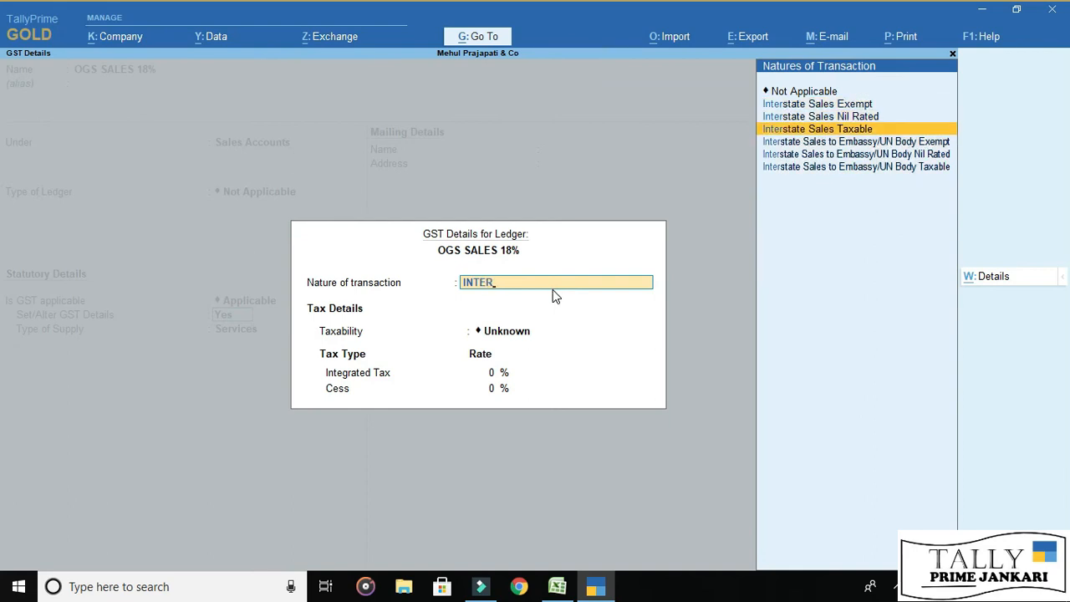
pyautogui.press('Return')
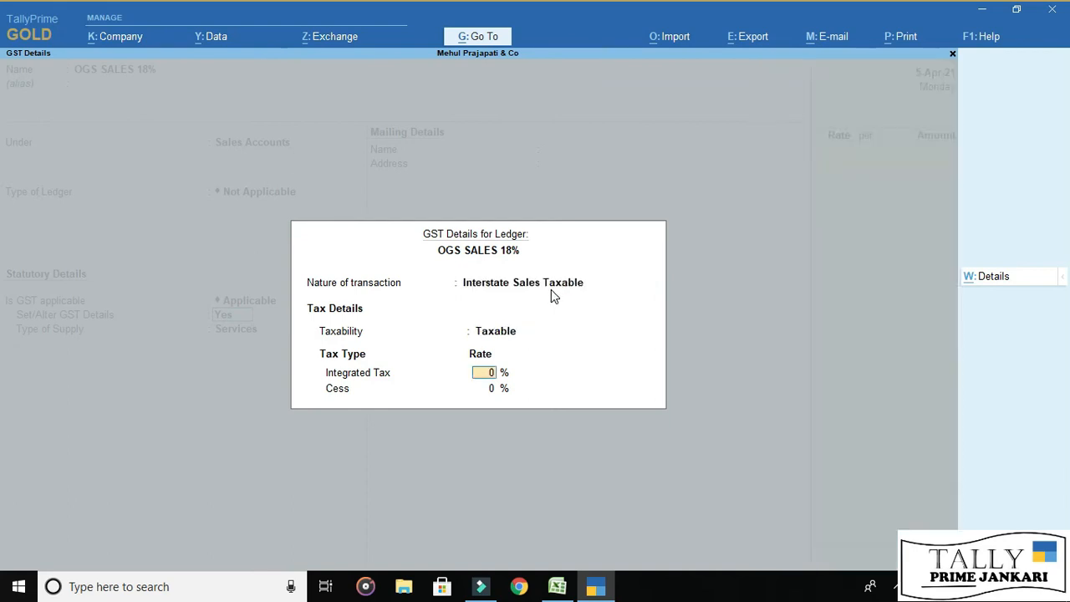
pyautogui.write('18')
pyautogui.press('Return')
pyautogui.press('Return')
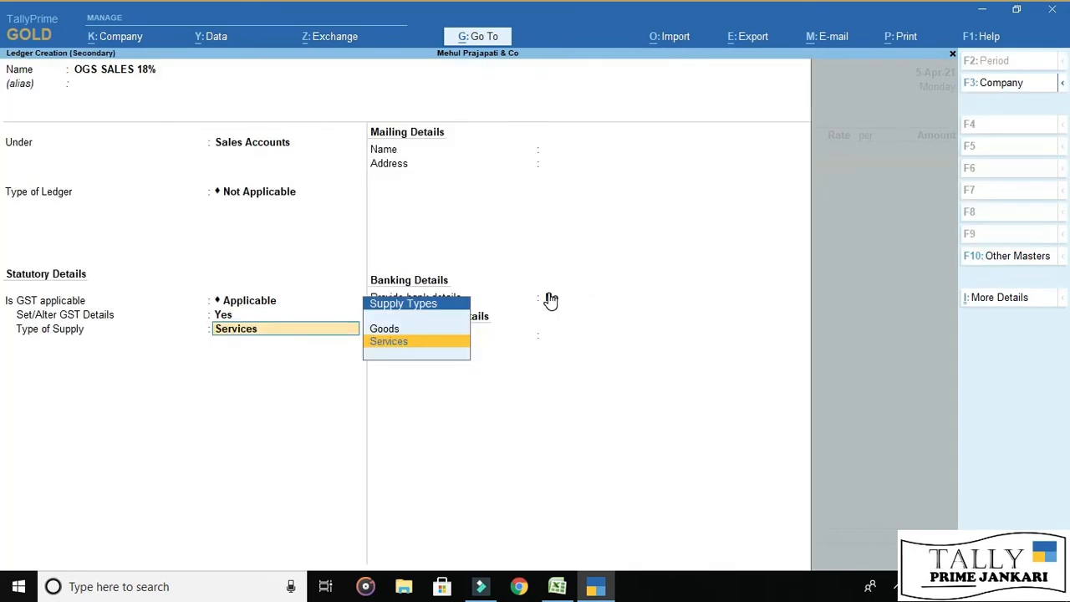
# - Set the sales ledger's type of supply to Goods and save it into the voucher
pyautogui.press('Up')
pyautogui.press('Return')
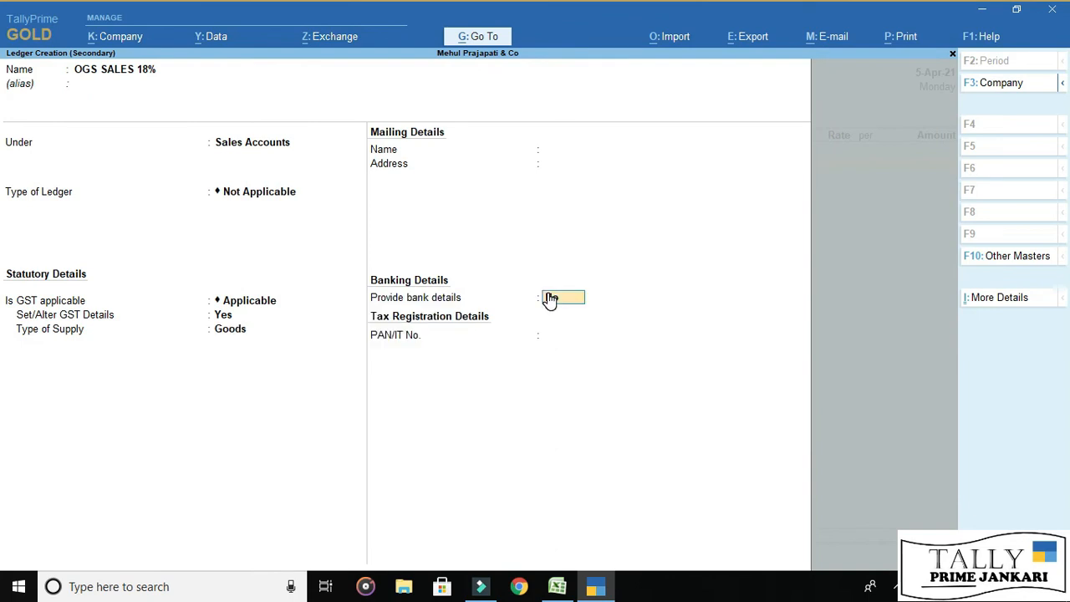
pyautogui.hotkey('ctrl', 'a')
pyautogui.press('Return')
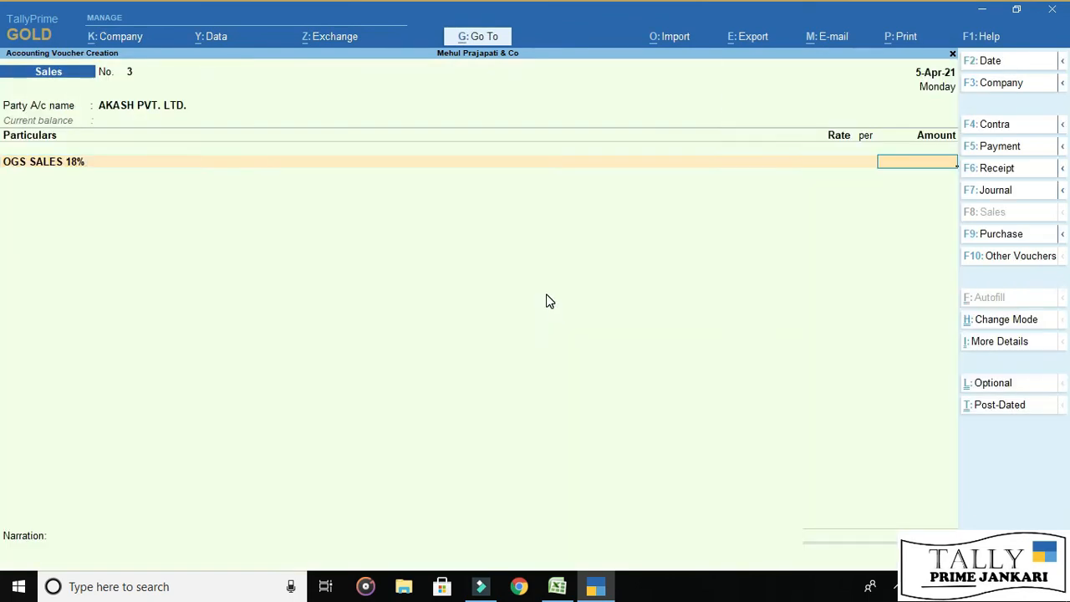
# - Look up the sales value on the Excel invoice and enter 150000 as the OGS SALES 18% amount in TallyPrime
pyautogui.hotkey('alt', 'Tab')
pyautogui.press('Up')
pyautogui.press('Up')
pyautogui.press('Up')
pyautogui.press('Down')
pyautogui.press('Down')
pyautogui.press('Down')
pyautogui.press('Down')
pyautogui.press('Down')
pyautogui.press('Down')
pyautogui.press('Down')
pyautogui.press('Down')
pyautogui.press('Down')
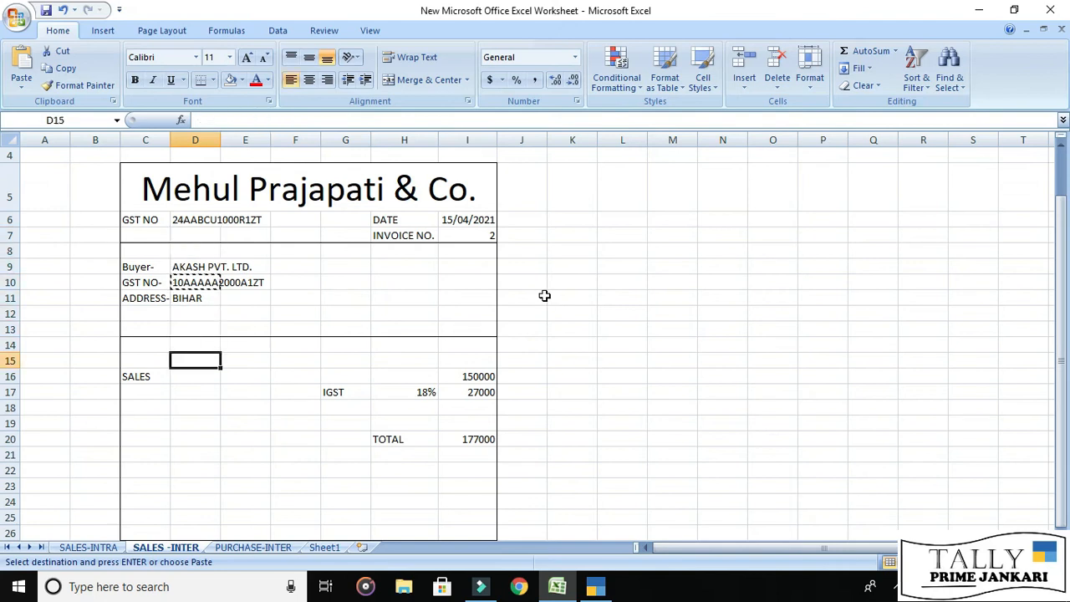
pyautogui.press('Right')
pyautogui.press('Right')
pyautogui.press('Right')
pyautogui.press('Right')
pyautogui.press('Right')
pyautogui.hotkey('alt', 'Tab')
pyautogui.write('150000')
pyautogui.press('Return')
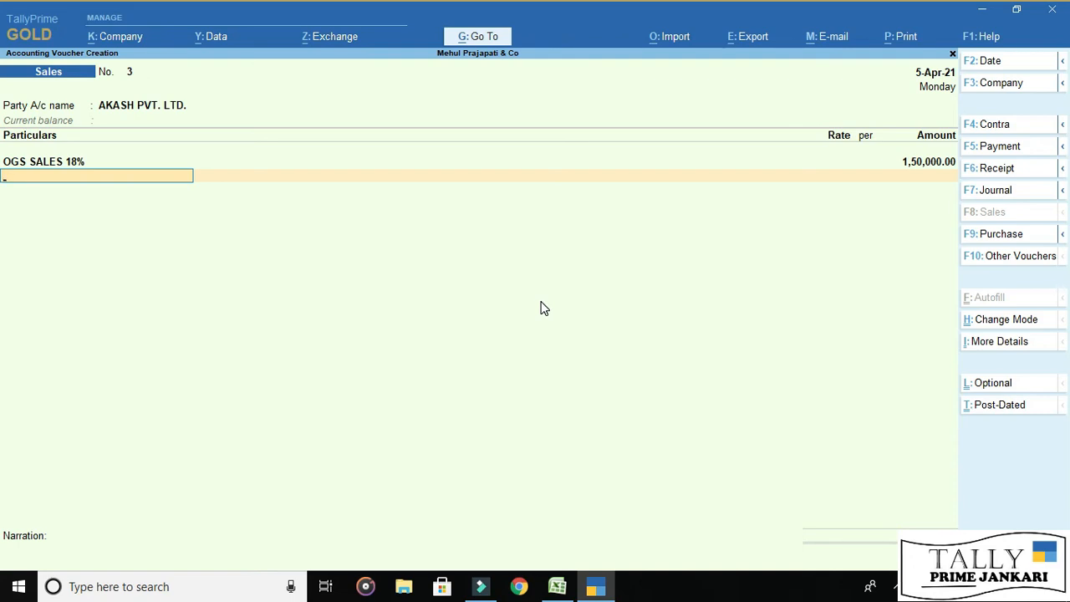
# - Create a ledger named IGST OUTPUT 18% from the voucher and place it under Duties & Taxes
pyautogui.hotkey('alt', 'c')
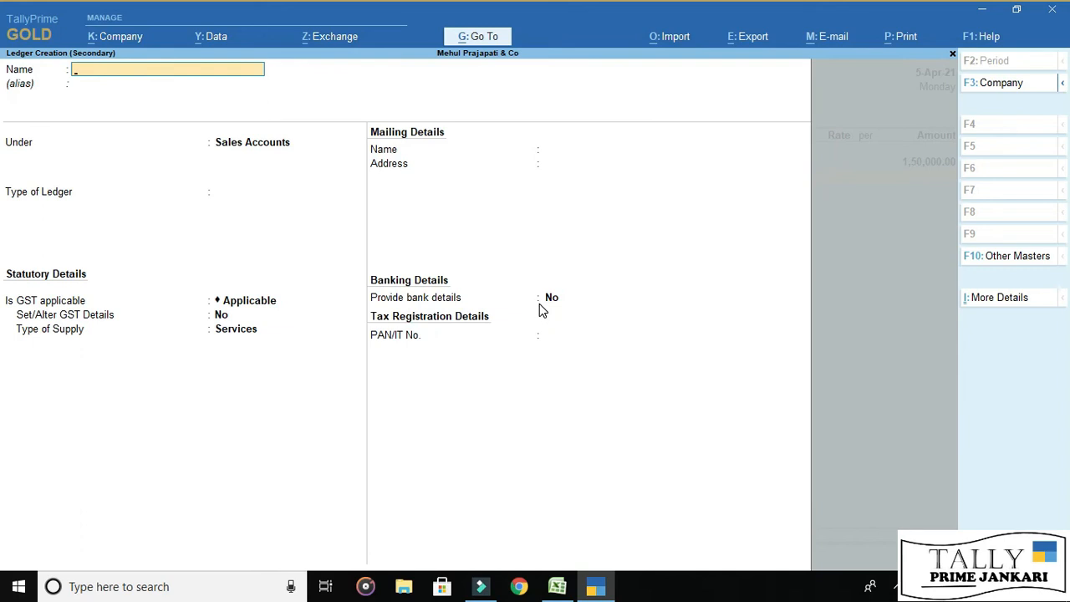
pyautogui.write('IGST OUTPUT 18%')
pyautogui.press('Return')
pyautogui.press('Return')
pyautogui.write('DUT')
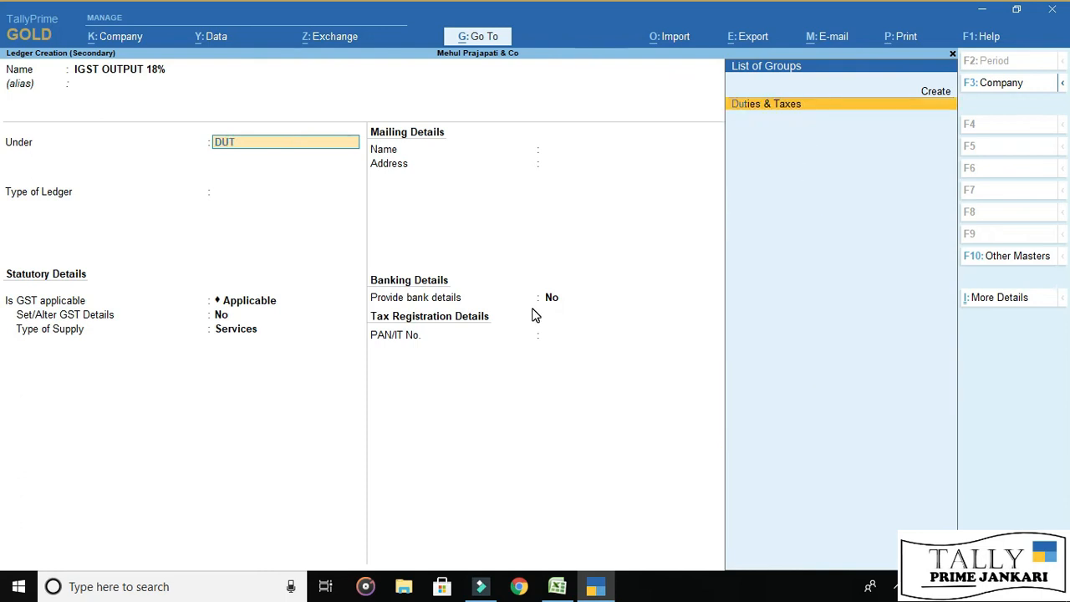
pyautogui.press('Return')
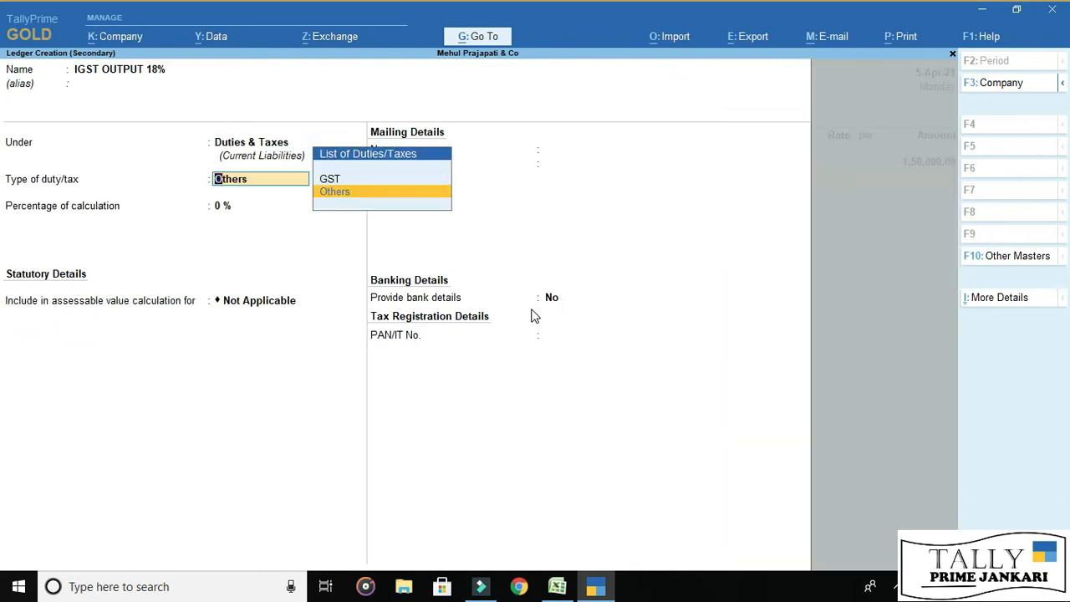
# - Set the IGST ledger's duty type to GST, tax type to Integrated Tax and percentage of calculation to 18
pyautogui.write('G')
pyautogui.press('Return')
pyautogui.press('Down')
pyautogui.press('Down')
pyautogui.press('Return')
pyautogui.write('18')
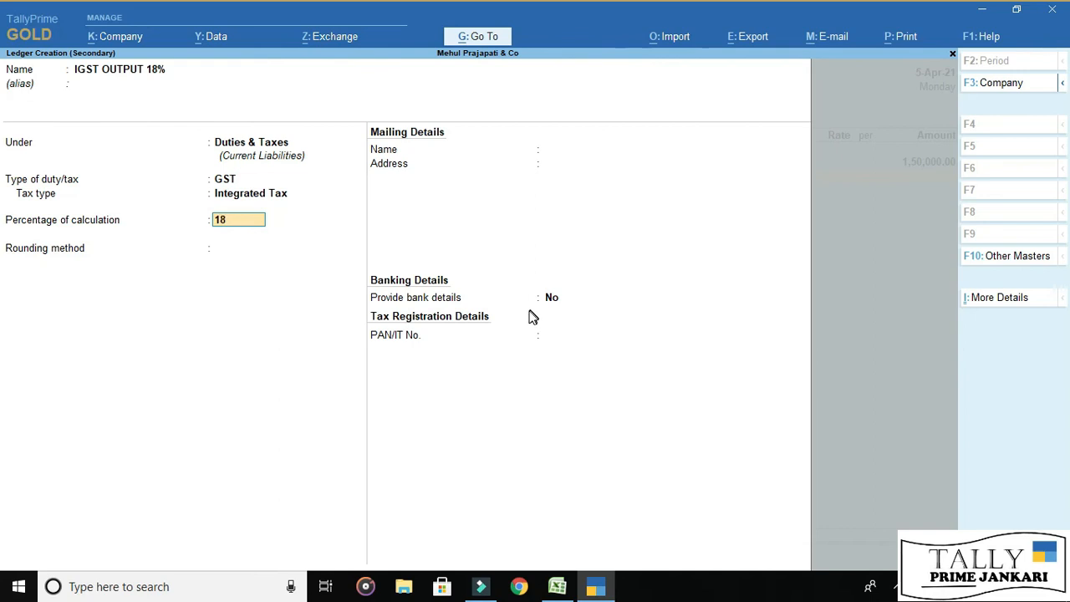
pyautogui.press('Return')
# - Keep the rounding method Not Applicable, save the IGST ledger and accept its calculated line in the voucher
pyautogui.press('Return')
pyautogui.press('Return')
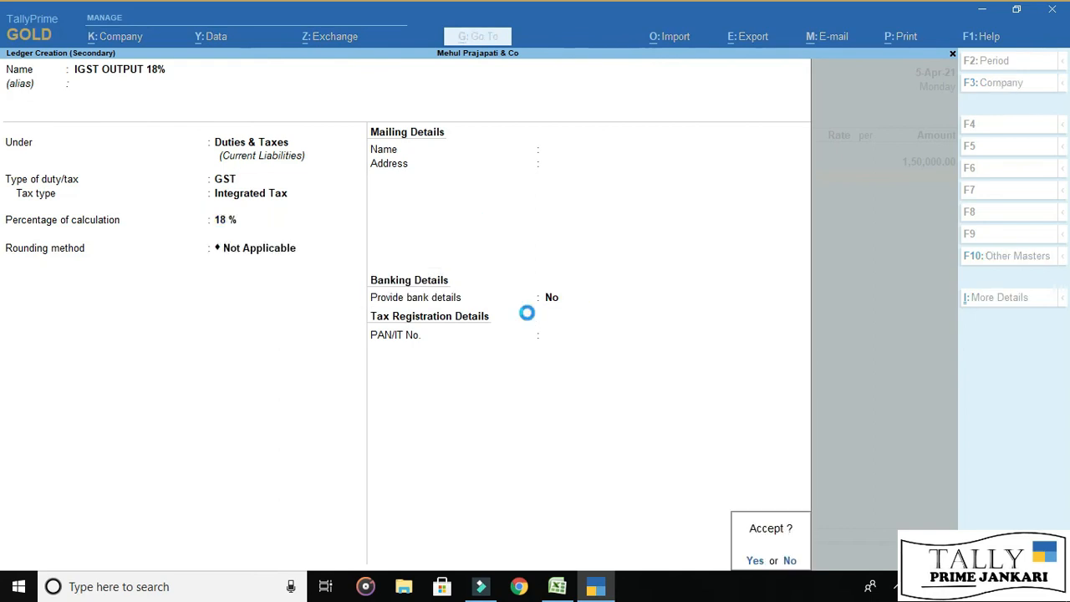
pyautogui.press('Return')
pyautogui.press('Return')
pyautogui.press('Return')
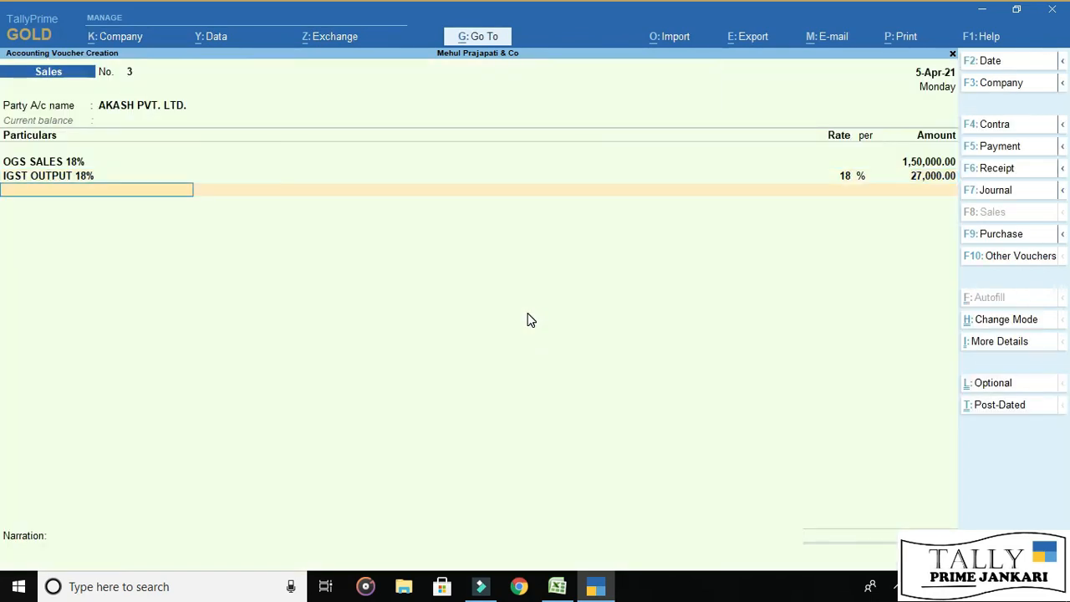
# - Compare the voucher's sales and IGST amounts with the inter-state invoice and its total in Excel
pyautogui.hotkey('alt', 'Tab')
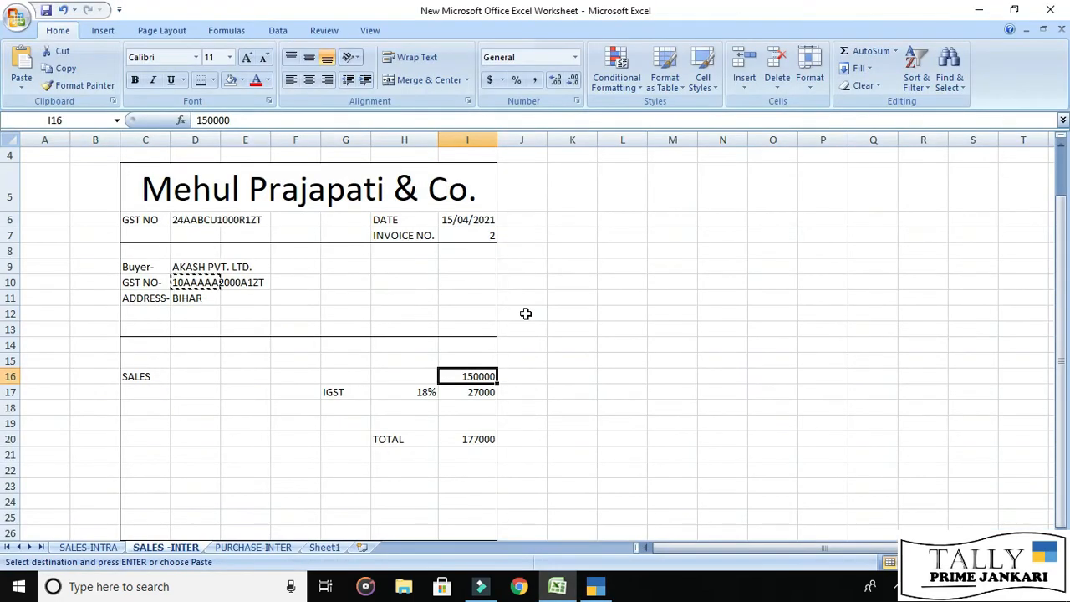
pyautogui.hotkey('alt', 'Tab')
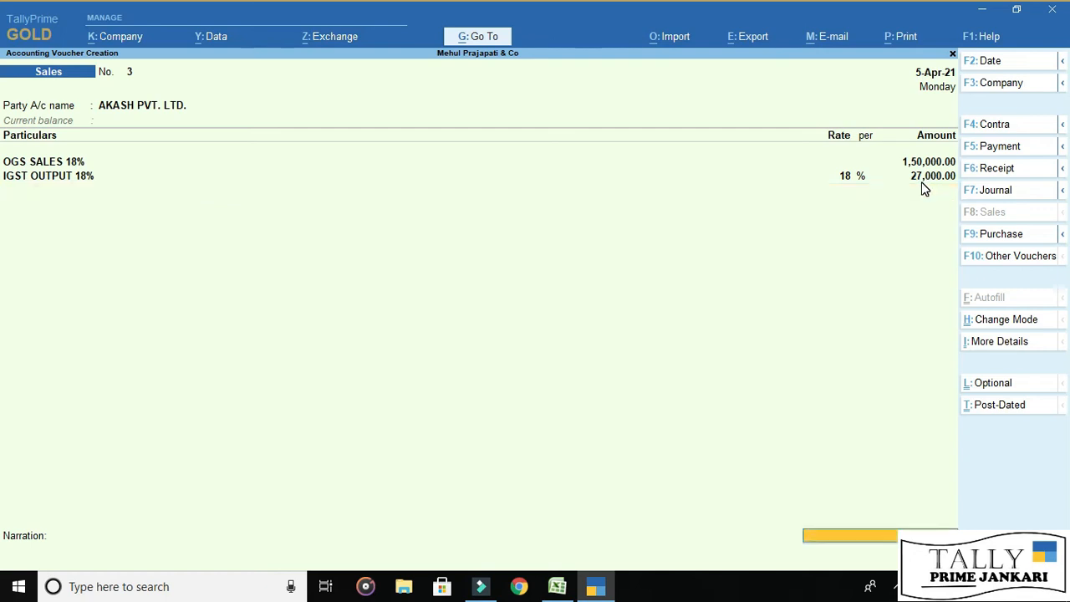
pyautogui.hotkey('alt', 'Tab')
pyautogui.press('Down')
pyautogui.press('Down')
pyautogui.press('Down')
pyautogui.press('Down')
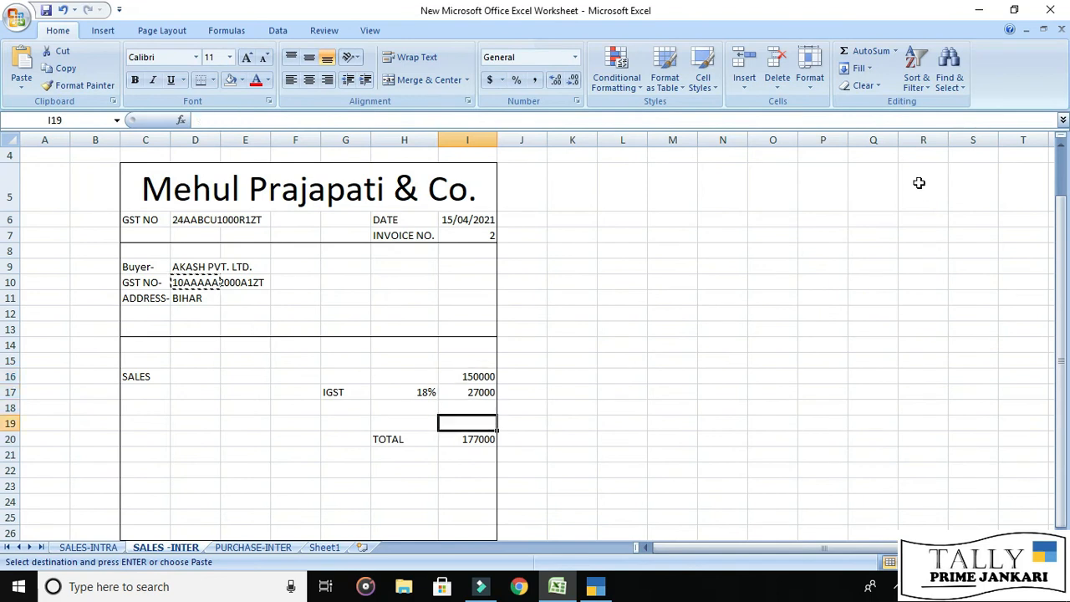
pyautogui.hotkey('alt', 'Tab')
# - Leave the narration blank and save the AKASH PVT. LTD. sales voucher
pyautogui.press('Return')
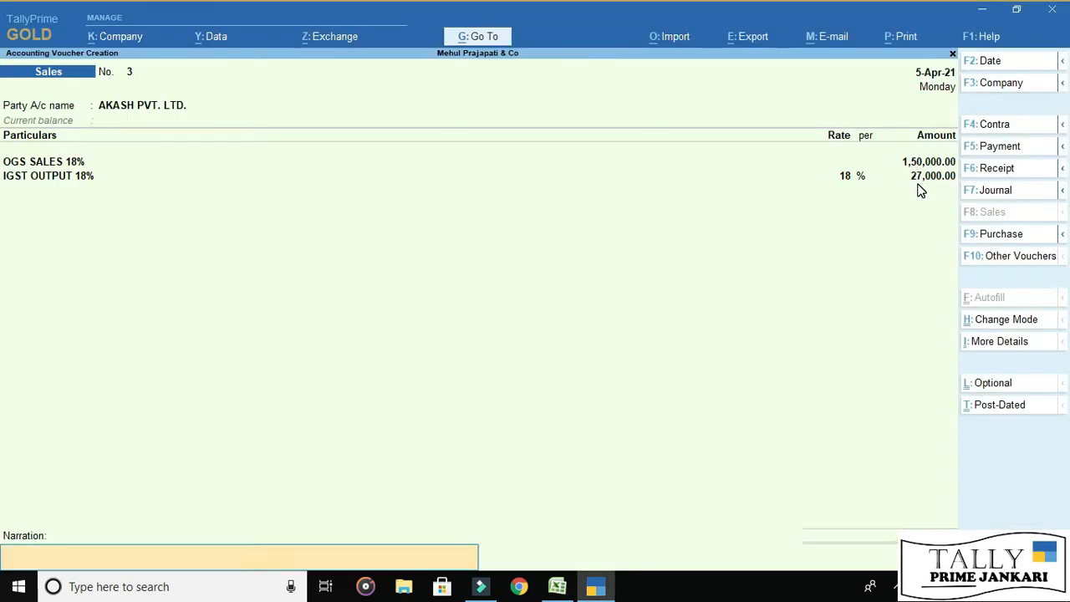
pyautogui.press('Return')
pyautogui.press('Return')
# - Review the PURCHASE-INTER invoice sheet in Excel and change the TallyPrime voucher type to Purchase
pyautogui.hotkey('alt', 'Tab')
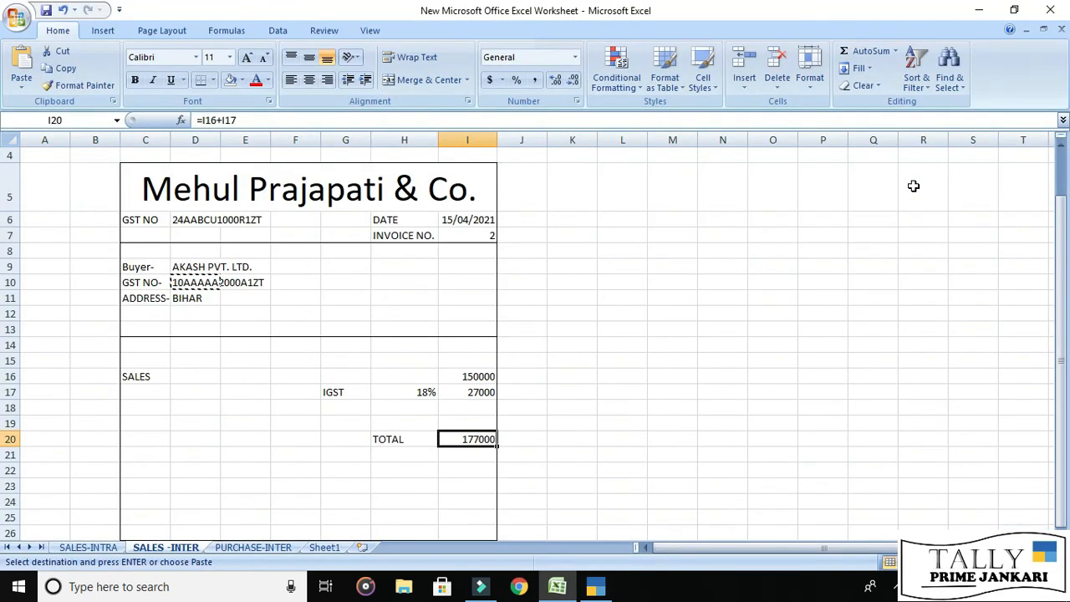
pyautogui.click(261, 550)
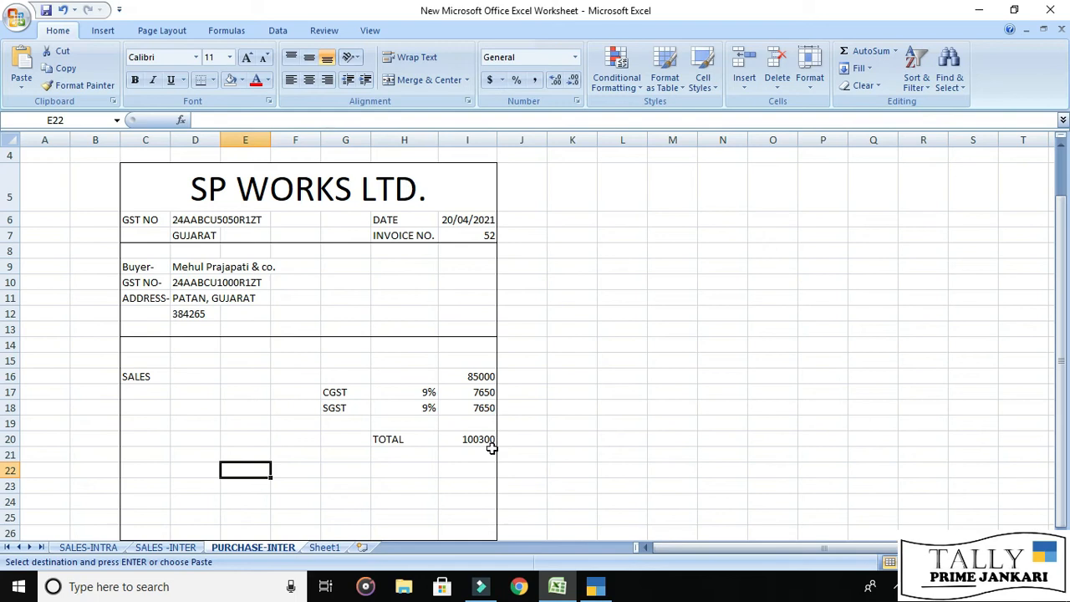
pyautogui.hotkey('alt', 'Tab')
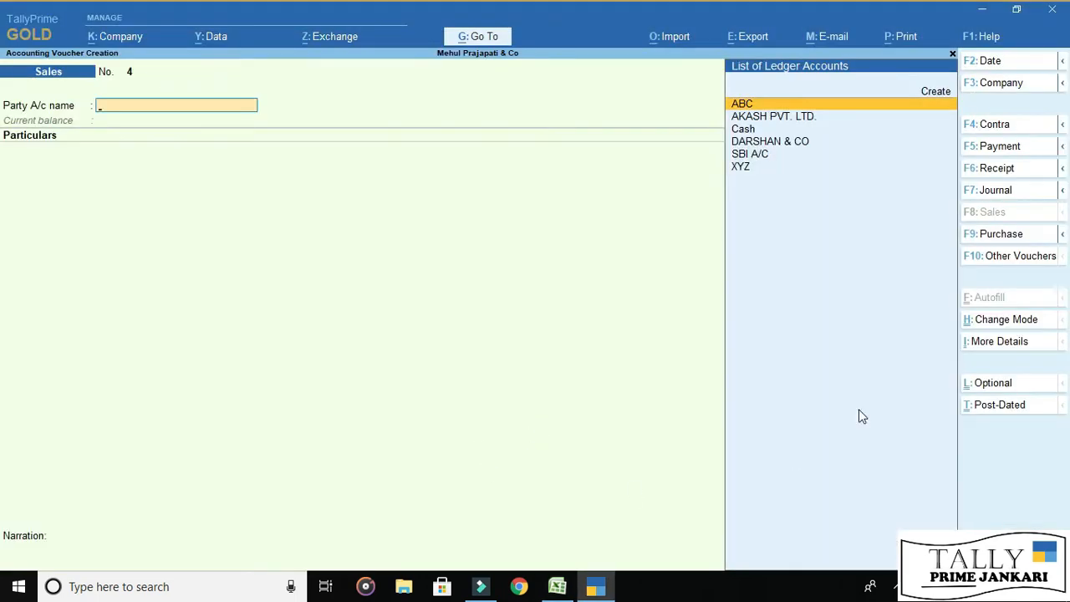
pyautogui.click(1006, 234)
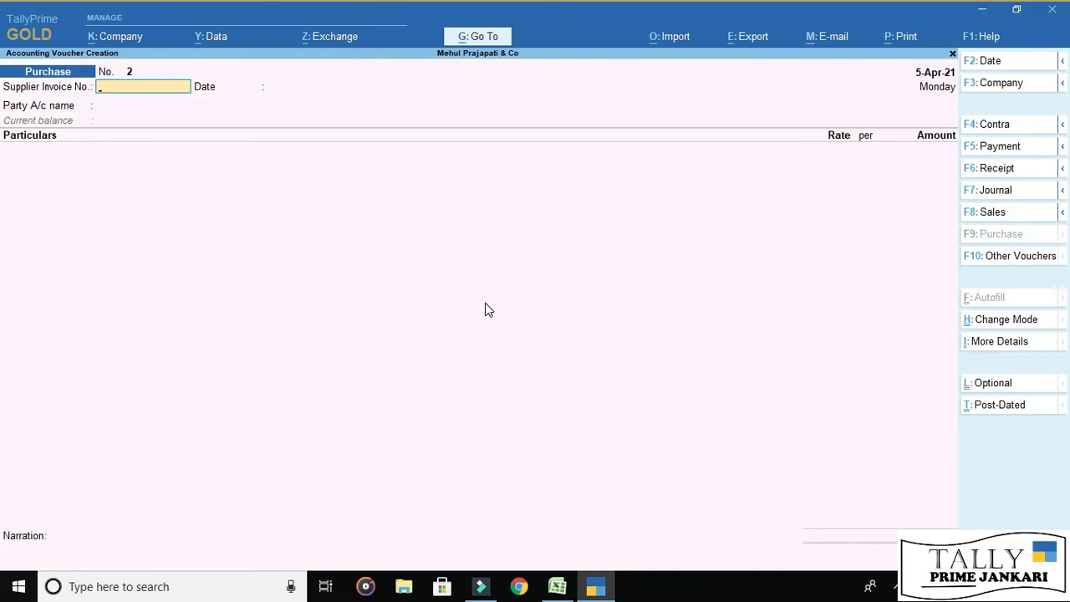
# - Look up the invoice number on the SP WORKS LTD. invoice in Excel and enter 52 as the supplier invoice number
pyautogui.hotkey('alt', 'Tab')
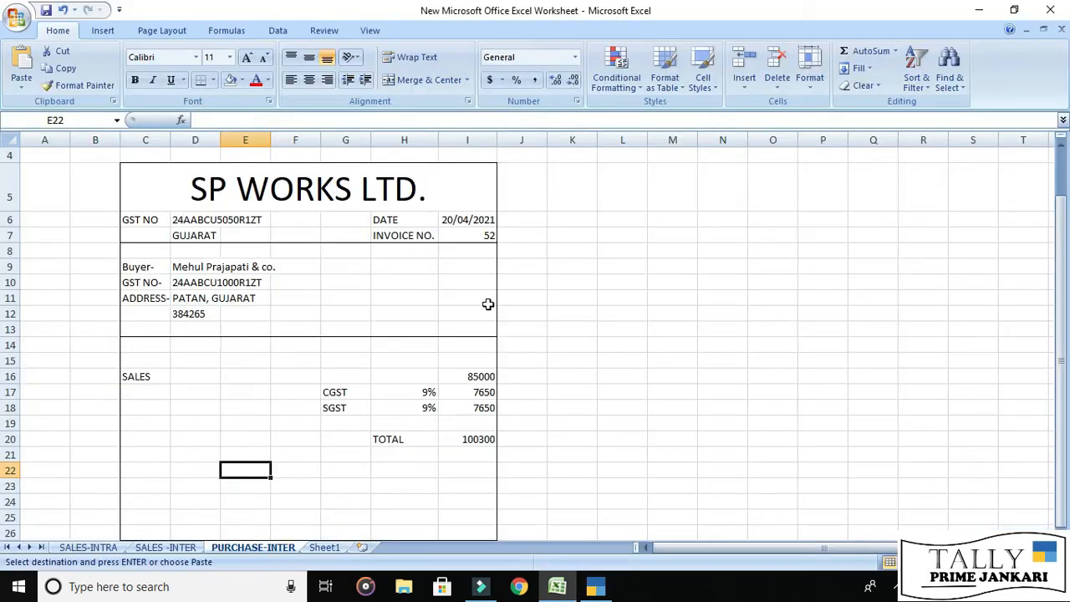
pyautogui.press('Up')
pyautogui.press('Up')
pyautogui.press('Up')
pyautogui.press('Up')
pyautogui.press('Up')
pyautogui.press('Up')
pyautogui.press('Up')
pyautogui.press('Up')
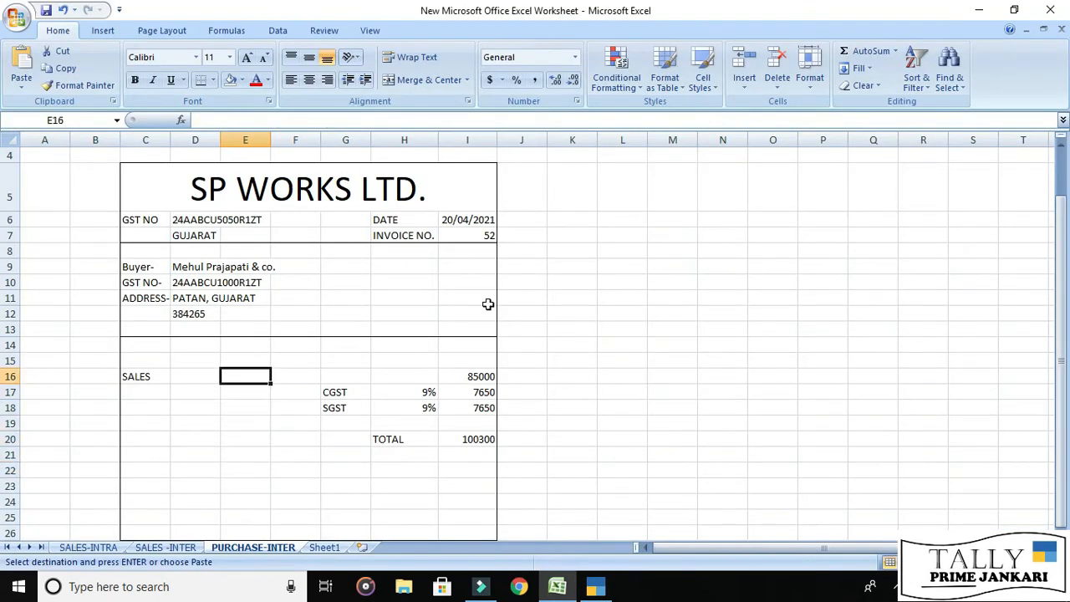
pyautogui.press('Right')
pyautogui.press('Right')
pyautogui.press('Right')
pyautogui.press('Up')
pyautogui.press('Up')
pyautogui.press('Up')
pyautogui.press('Up')
pyautogui.press('Up')
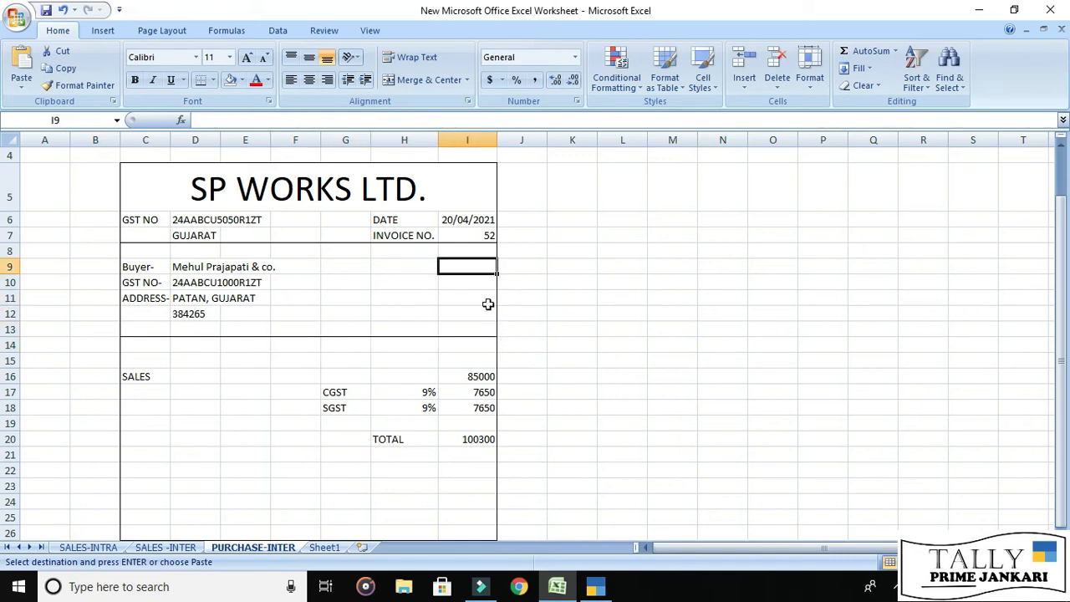
pyautogui.hotkey('alt', 'Tab')
pyautogui.press('Return')
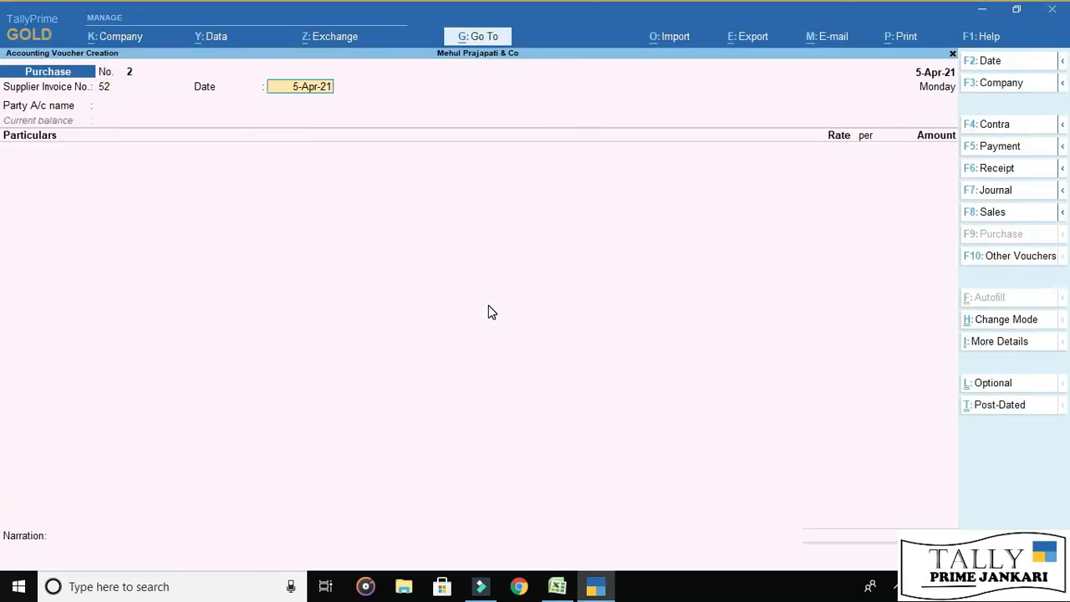
# - Check the invoice date in Excel, set the voucher date to 20.4 and keep the supplier invoice date at 5-Apr-21
pyautogui.hotkey('alt', 'Tab')
pyautogui.hotkey('alt', 'Tab')
pyautogui.press('F2')
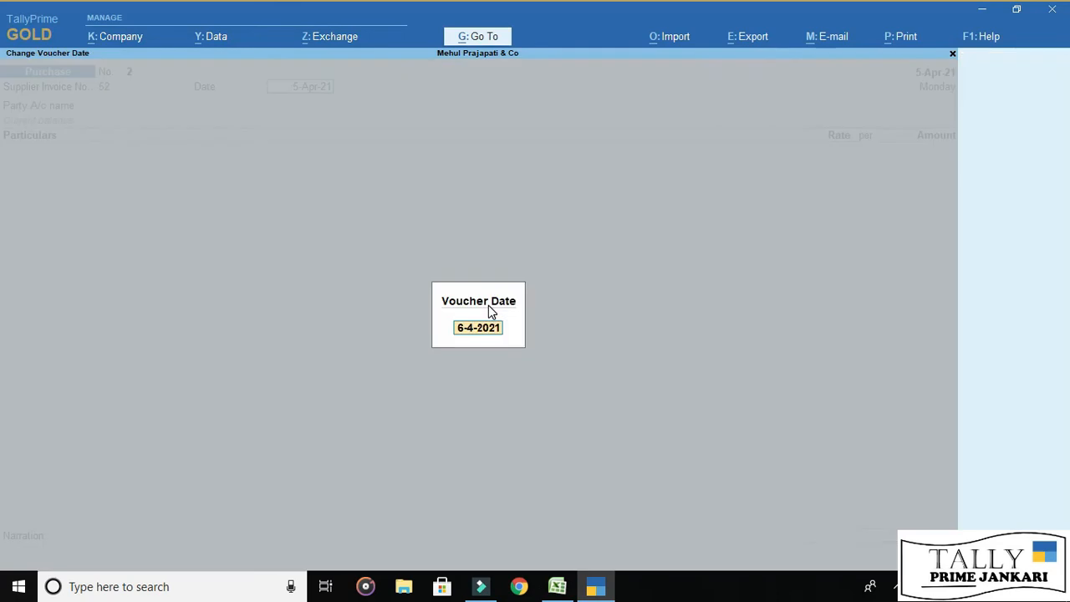
pyautogui.hotkey('alt', 'Tab')
pyautogui.hotkey('alt', 'Tab')
pyautogui.write('20.4')
pyautogui.press('Return')
pyautogui.press('Return')
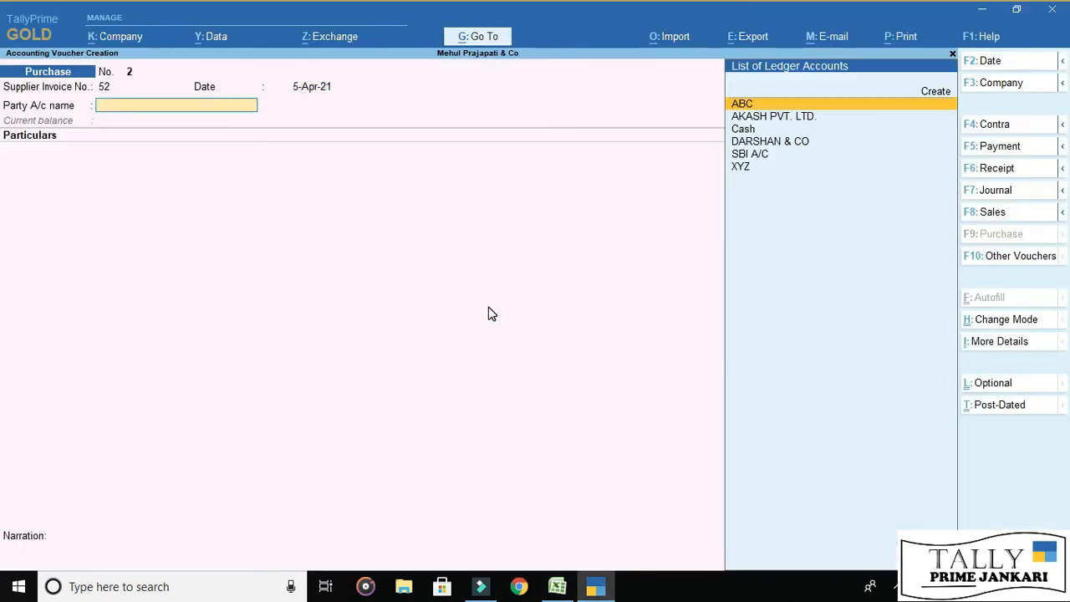
# - Copy the supplier name from the Excel invoice and enter it as the name of a new TallyPrime party ledger, SP WORKS LTD
pyautogui.hotkey('alt', 'Tab')
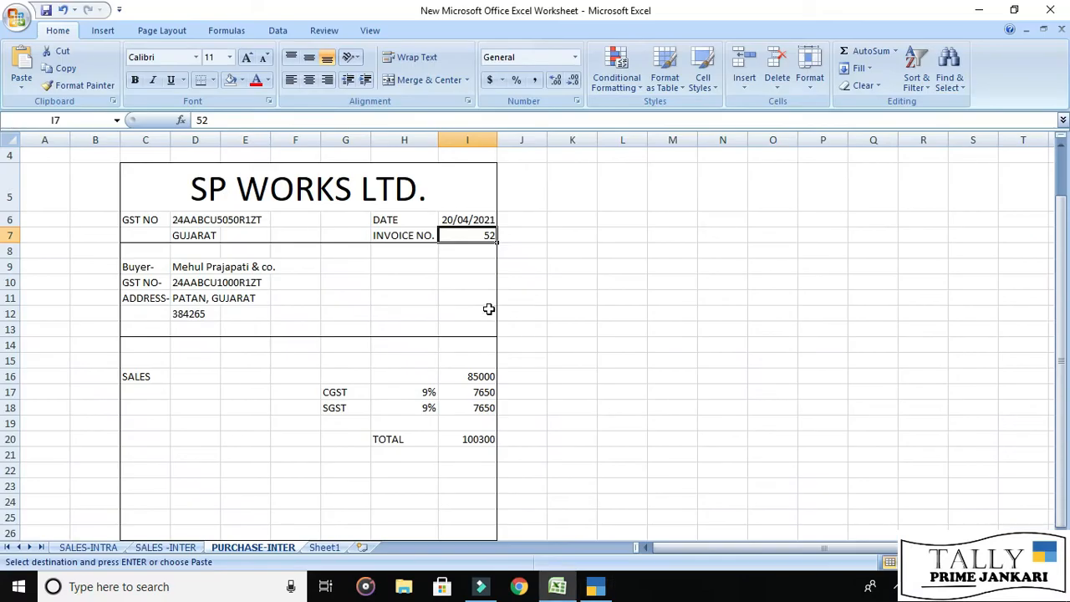
pyautogui.press('Up')
pyautogui.press('Up')
pyautogui.press('Up')
pyautogui.press('Down')
pyautogui.hotkey('alt', 'Tab')
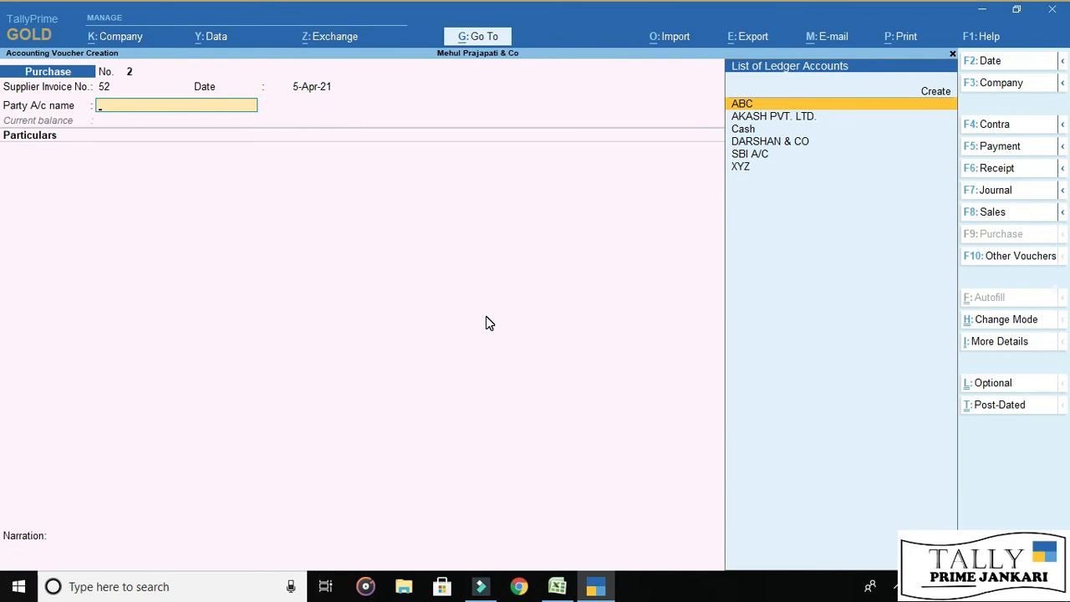
pyautogui.hotkey('alt', 'c')
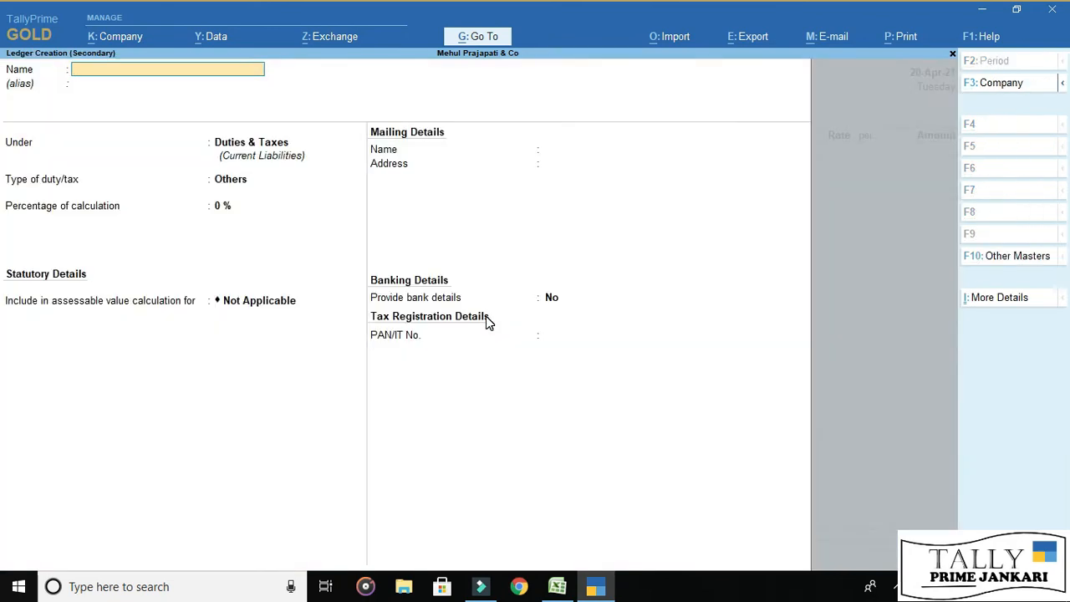
pyautogui.hotkey('alt', 'Tab')
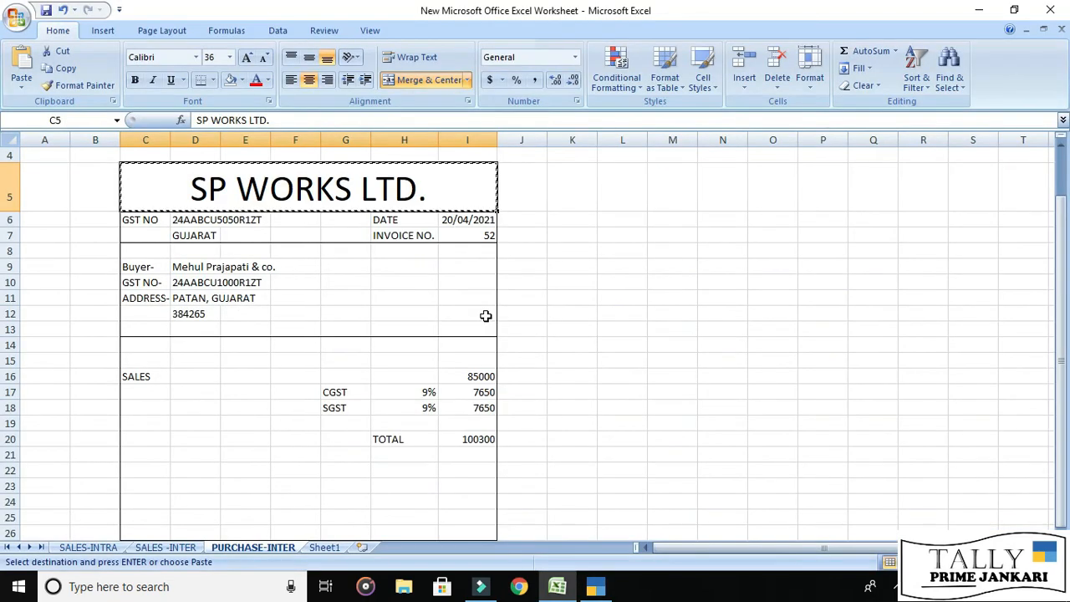
pyautogui.hotkey('alt', 'Tab')
pyautogui.hotkey('ctrl', 'alt', 'v')
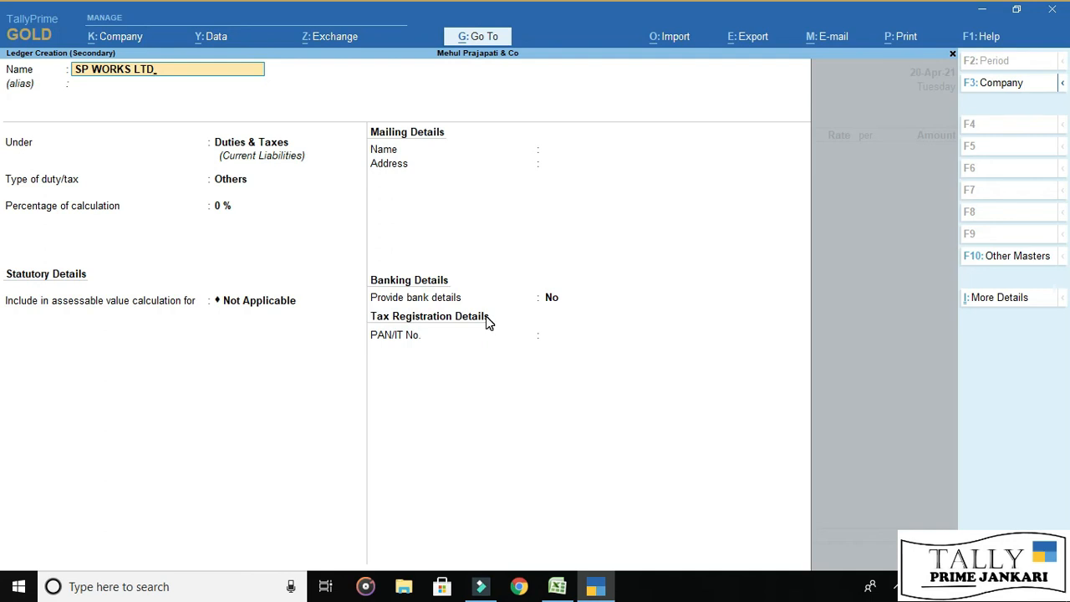
pyautogui.press('Return')
pyautogui.press('Return')
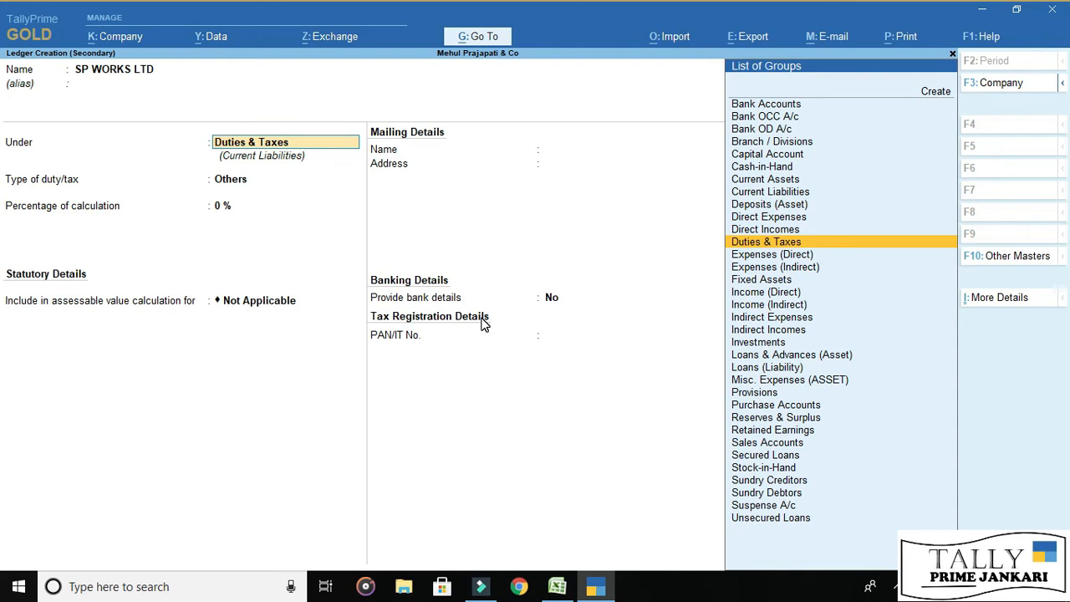
pyautogui.write('CR')
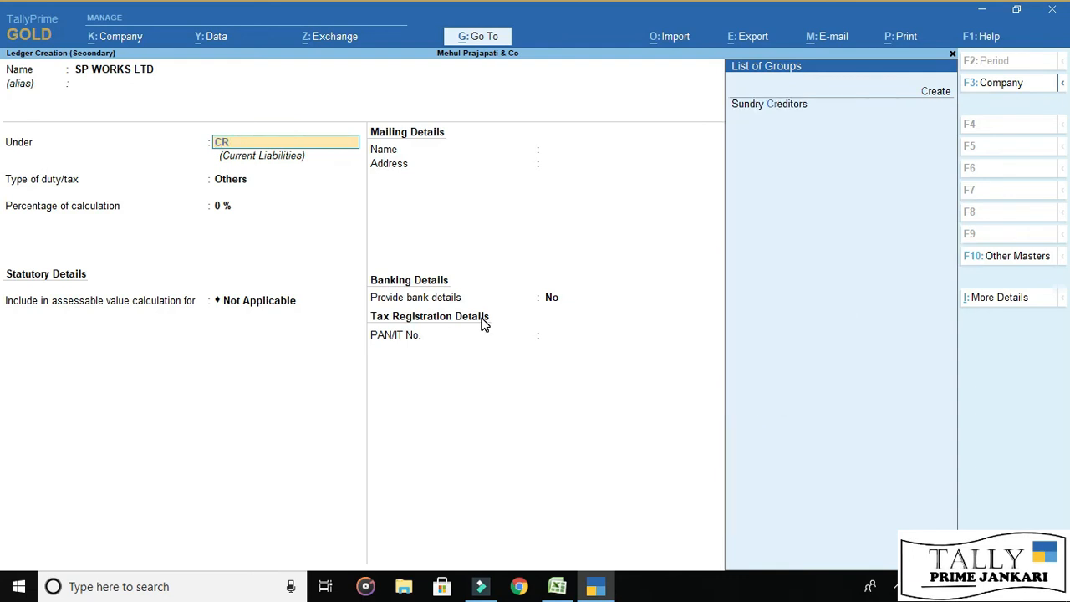
pyautogui.hotkey('alt', 'c')
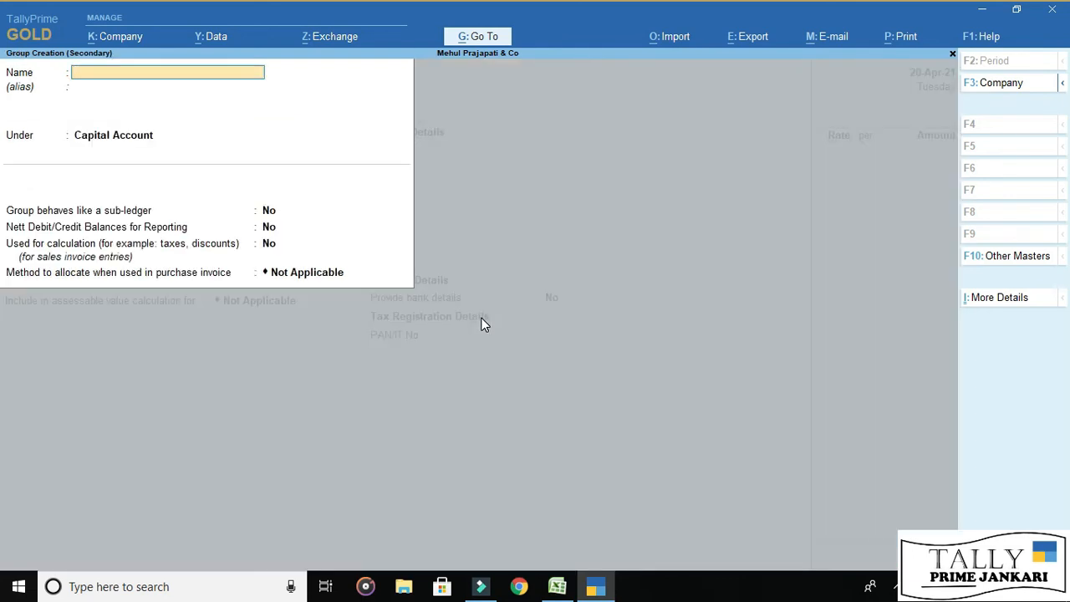
pyautogui.press('Escape')
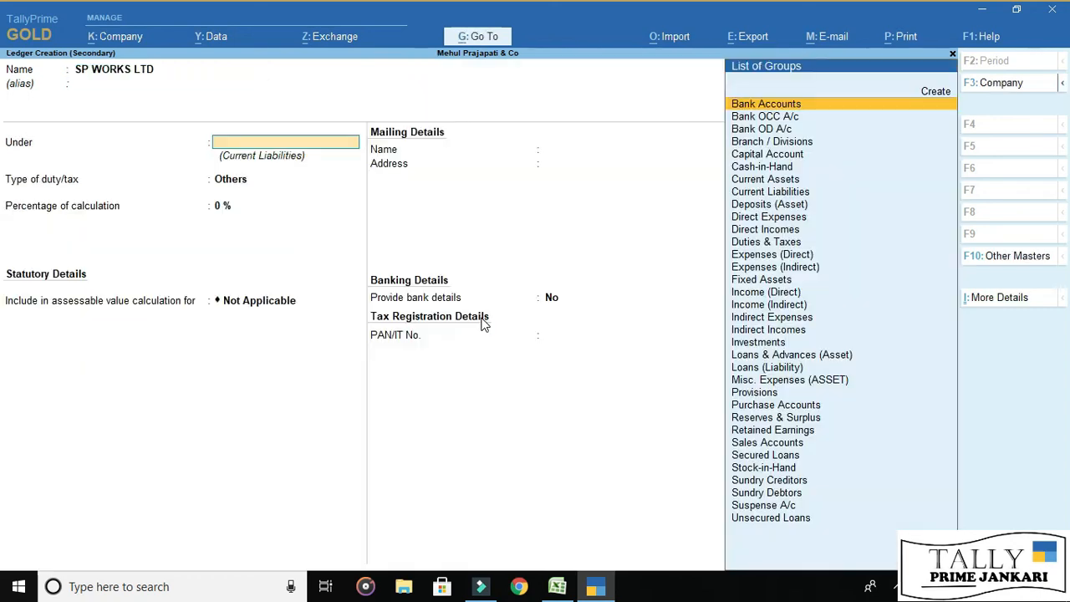
# - Place the supplier ledger under Sundry Creditors, keep bill-by-bill balances at No and accept Gujarat as the state
pyautogui.write('CR')
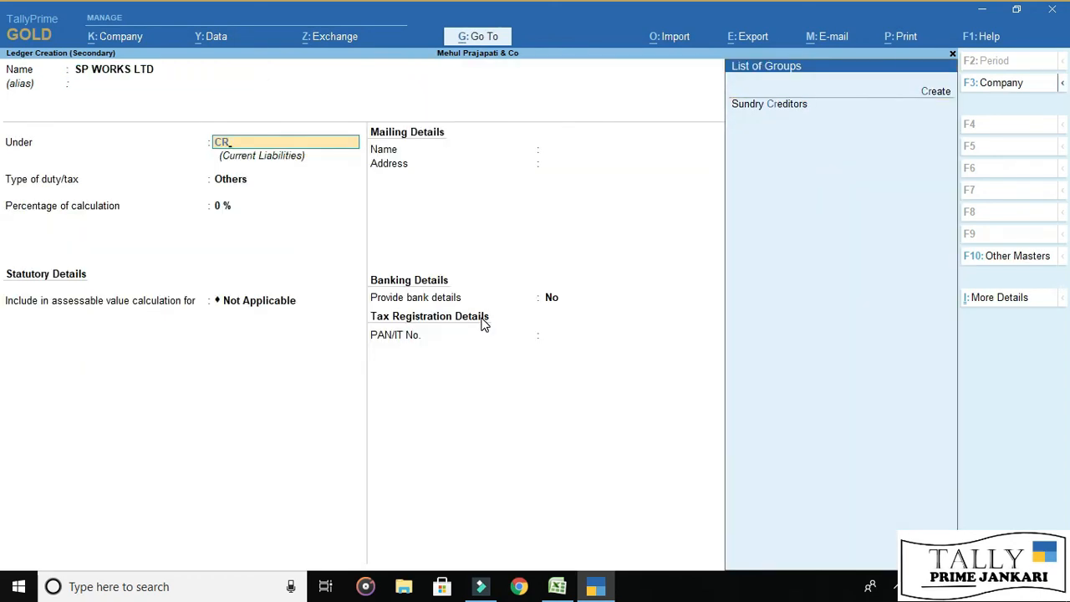
pyautogui.press('Return')
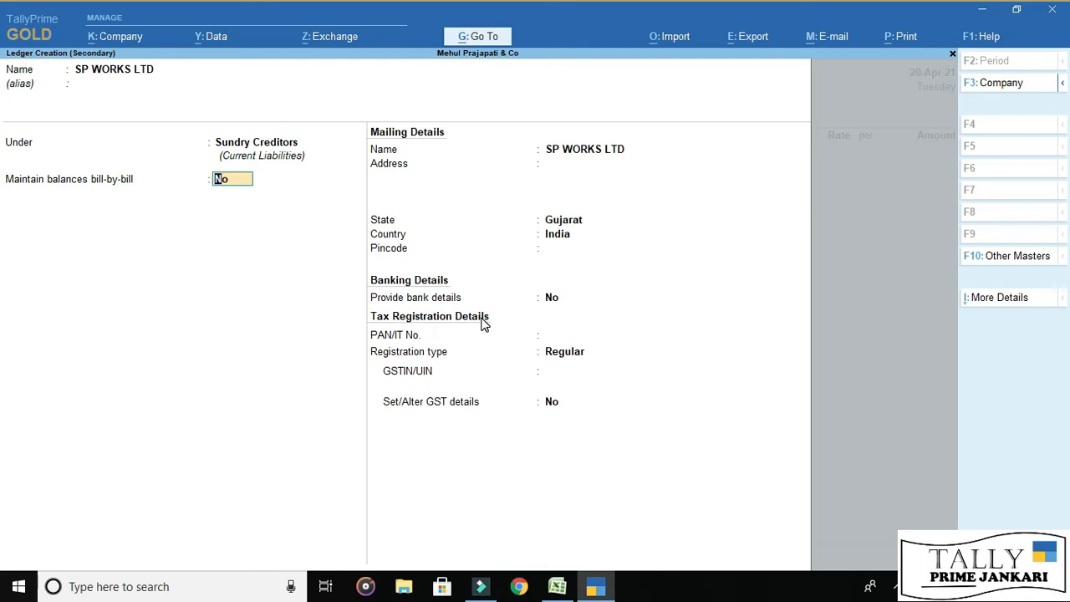
pyautogui.press('Return')
pyautogui.press('Return')
pyautogui.press('Return')
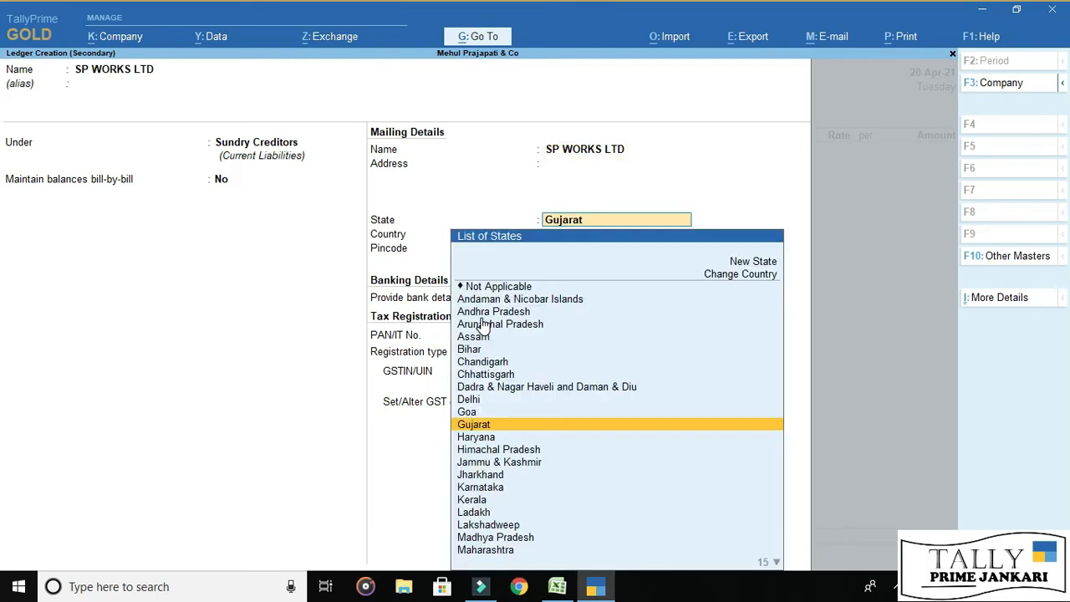
pyautogui.press('Return')
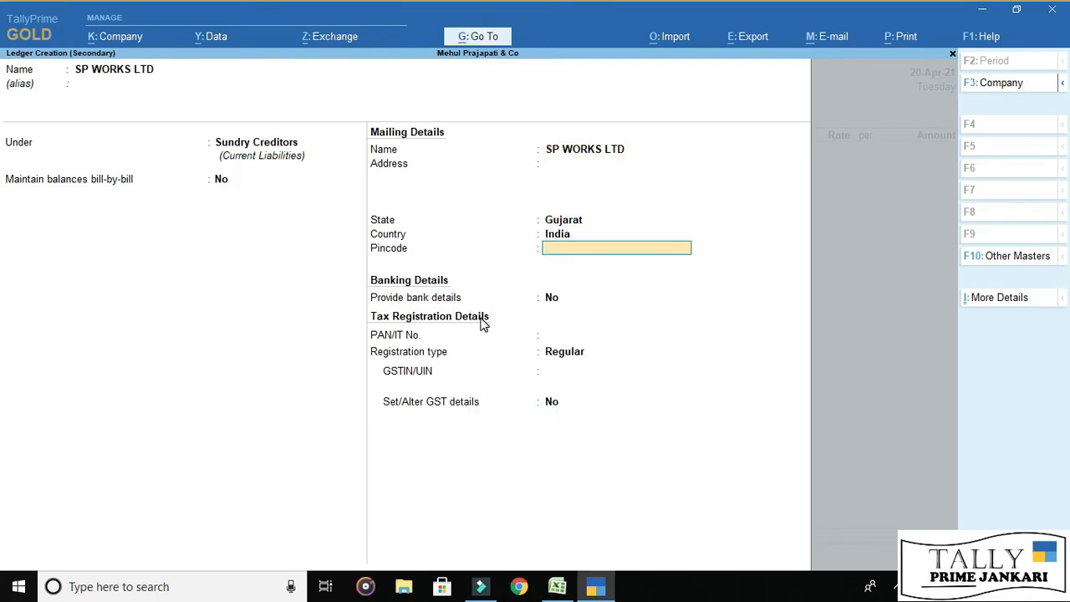
# - Check the Excel invoice, leave the supplier's pincode and PAN blank, and keep bank details at No
pyautogui.hotkey('alt', 'Tab')
pyautogui.hotkey('alt', 'Tab')
pyautogui.press('Return')
pyautogui.press('Return')
pyautogui.press('Return')
pyautogui.press('Return')
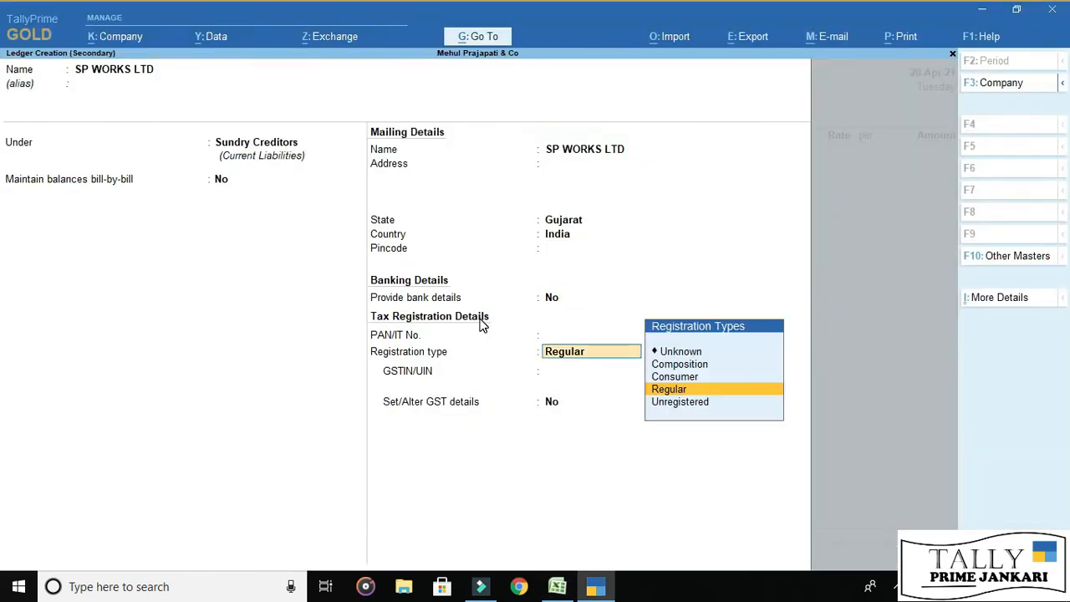
# - Keep the registration type Regular and copy the supplier's GST number from the Excel invoice into the ledger's GSTIN/UIN
pyautogui.hotkey('alt', 'Tab')
pyautogui.press('Down')
pyautogui.press('Down')
pyautogui.press('Down')
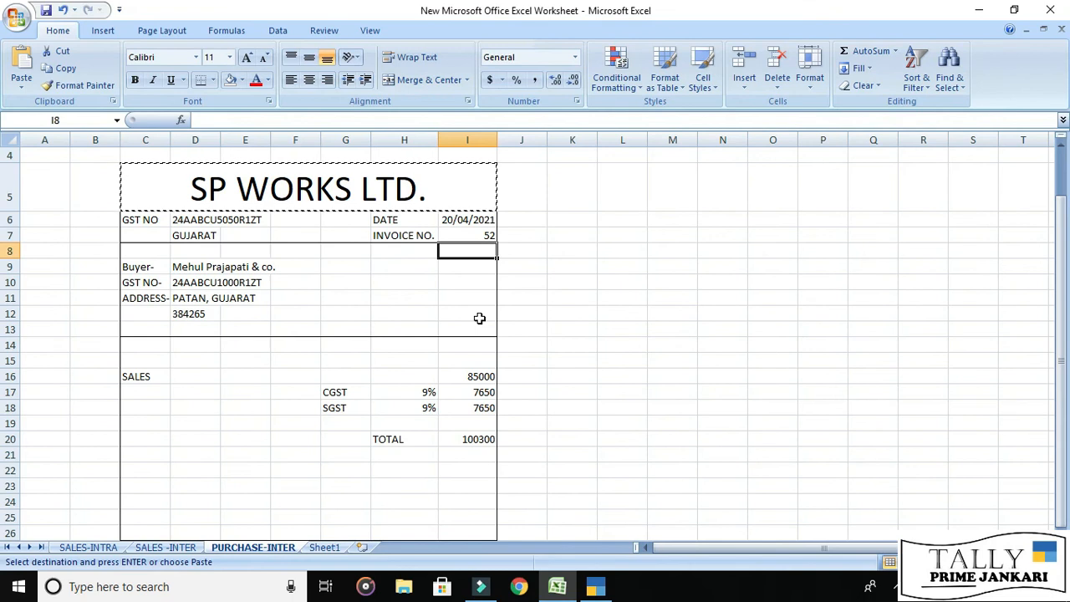
pyautogui.press('Left')
pyautogui.press('Up')
pyautogui.press('Up')
pyautogui.press('Left')
pyautogui.press('Left')
pyautogui.press('Left')
pyautogui.press('Left')
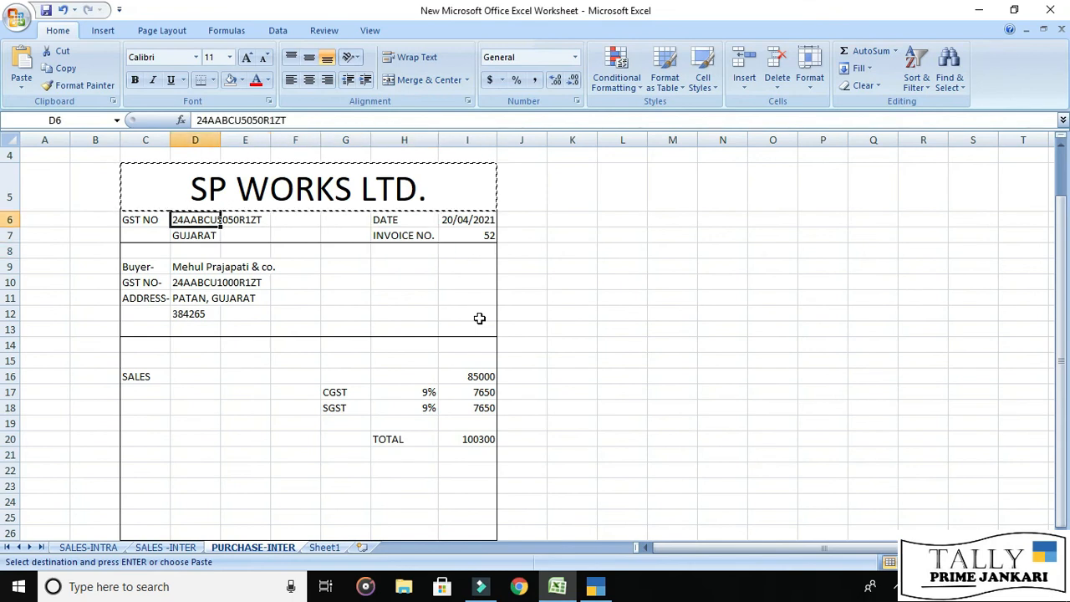
pyautogui.write('C')
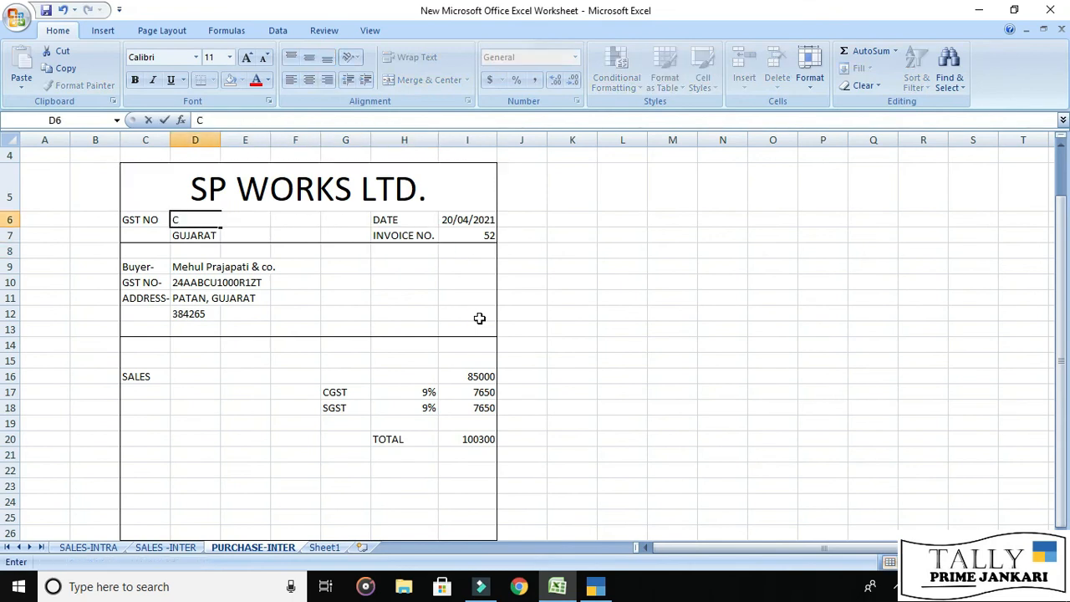
pyautogui.press('Escape')
pyautogui.hotkey('ctrl', 'c')
pyautogui.hotkey('alt', 'Tab')
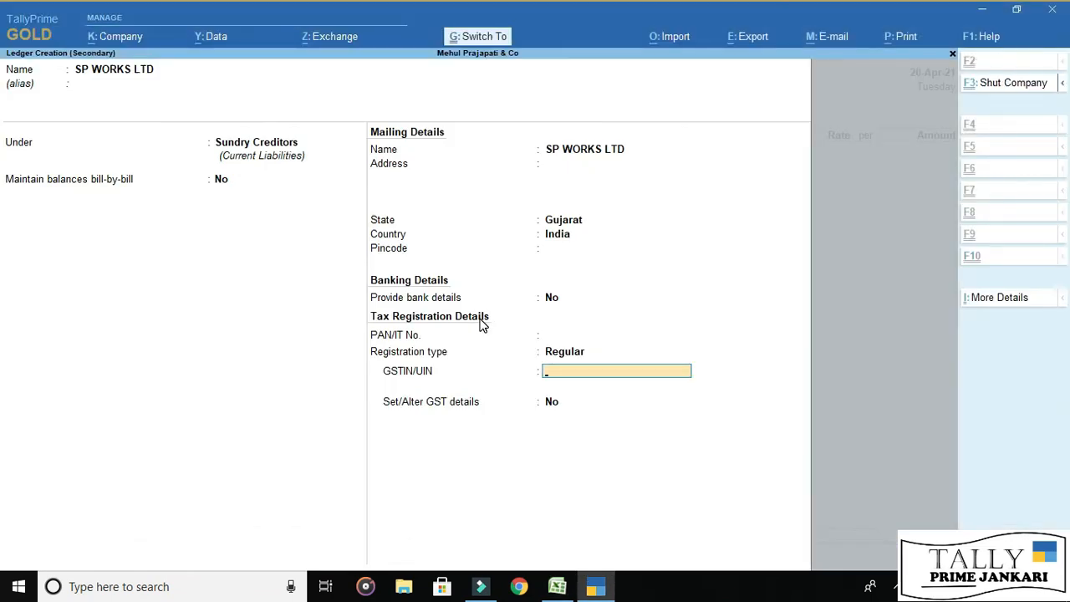
pyautogui.hotkey('ctrl', 'alt', 'v')
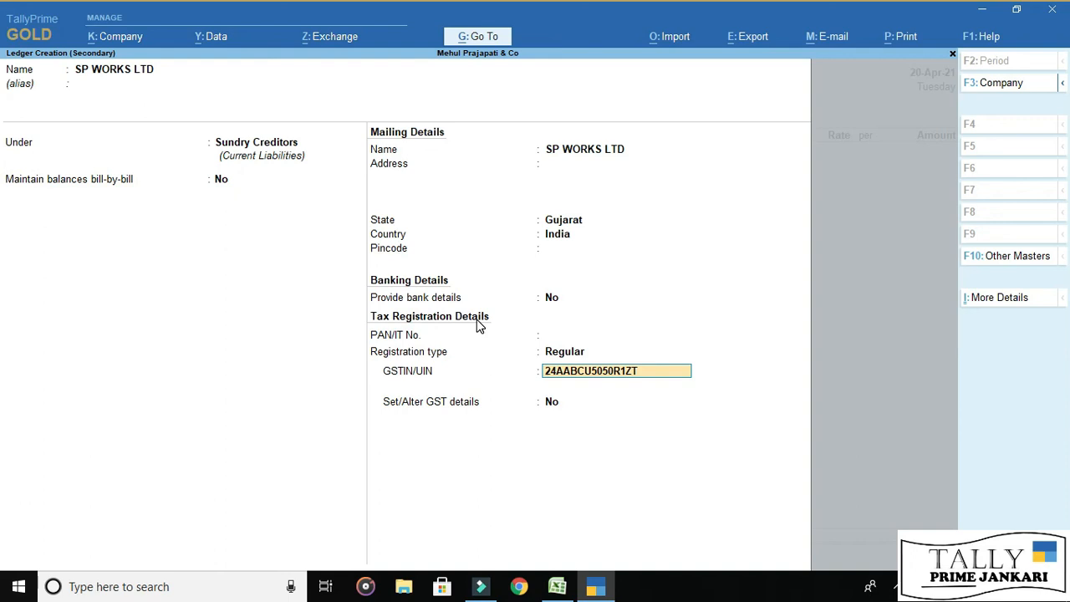
# - Keep Set/Alter GST details at No and save the SP WORKS LTD ledger as the voucher's party account
pyautogui.press('Return')
pyautogui.press('Return')
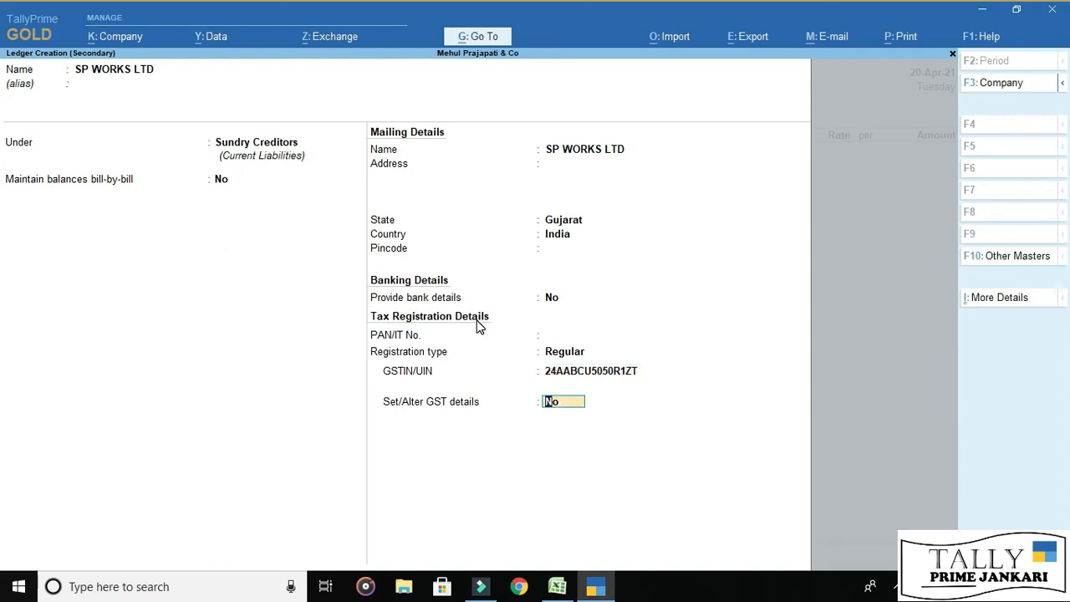
pyautogui.press('Return')
pyautogui.press('Return')
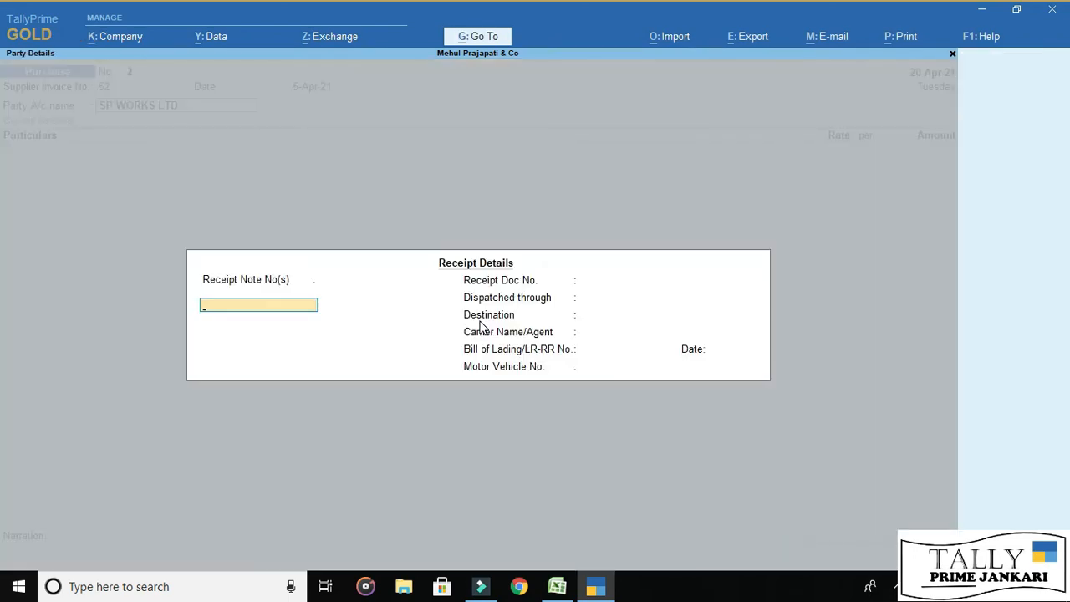
# - Leave the receipt details blank and accept the SP WORKS LTD party details with Gujarat as the state
pyautogui.press('Return')
pyautogui.press('Return')
pyautogui.press('Return')
pyautogui.press('Return')
pyautogui.press('Return')
pyautogui.press('Return')
pyautogui.press('Return')
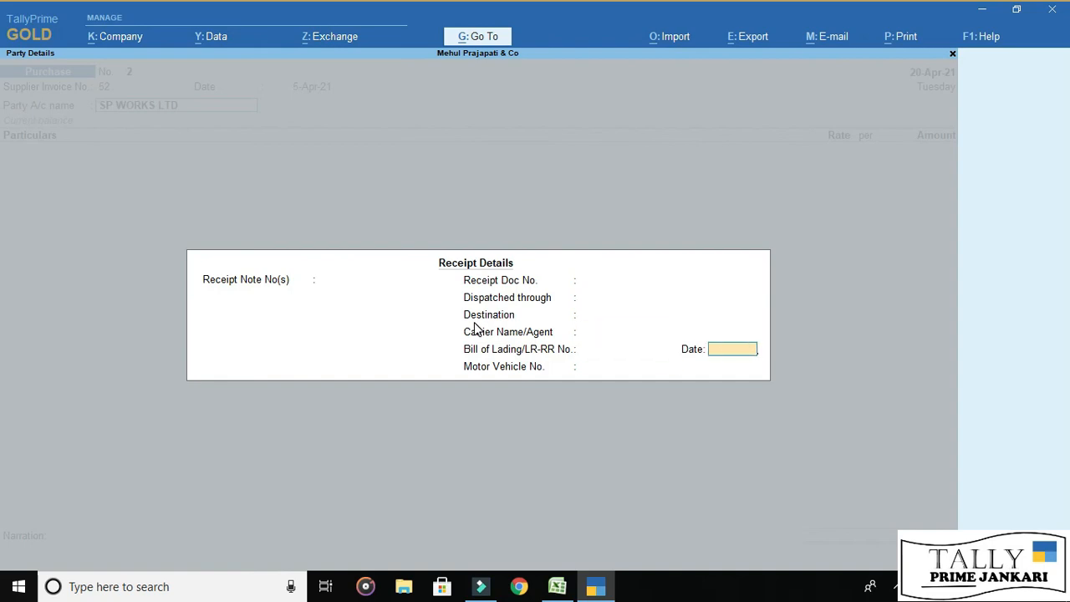
pyautogui.press('Return')
pyautogui.press('Return')
pyautogui.press('Return')
pyautogui.press('Return')
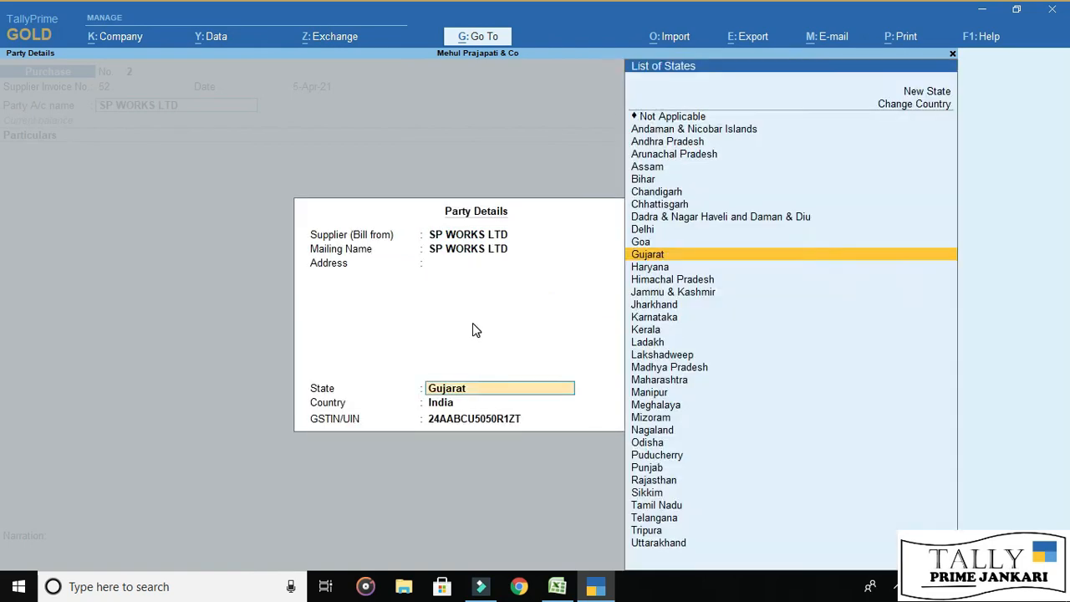
pyautogui.press('Return')
pyautogui.press('Return')
pyautogui.press('Return')
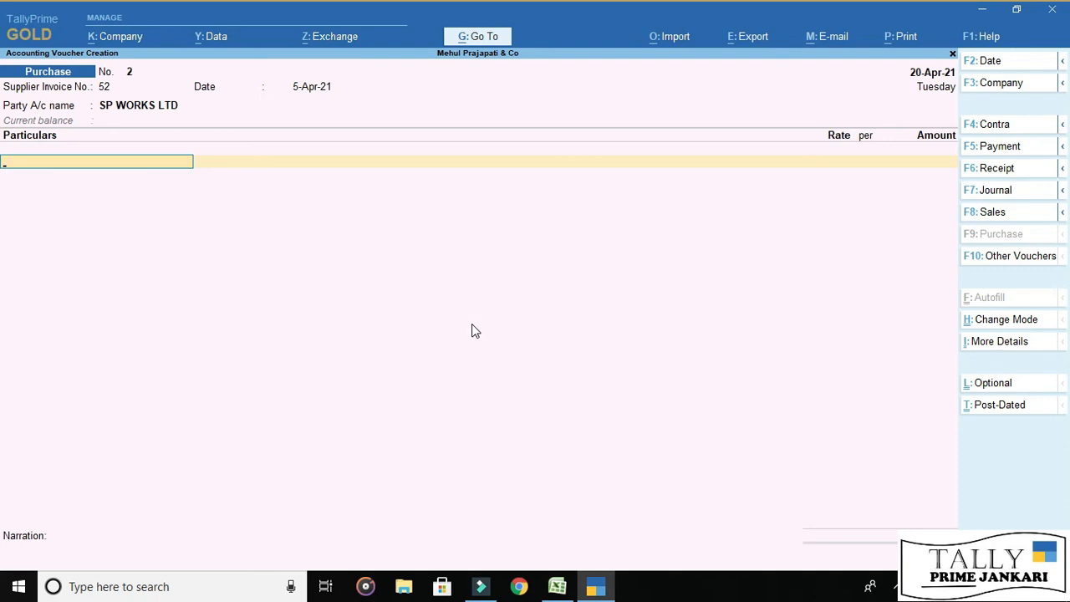
# - Create a new ledger from the voucher's particulars and enter PURCHASE GST 18 as its name
pyautogui.hotkey('alt', 'c')
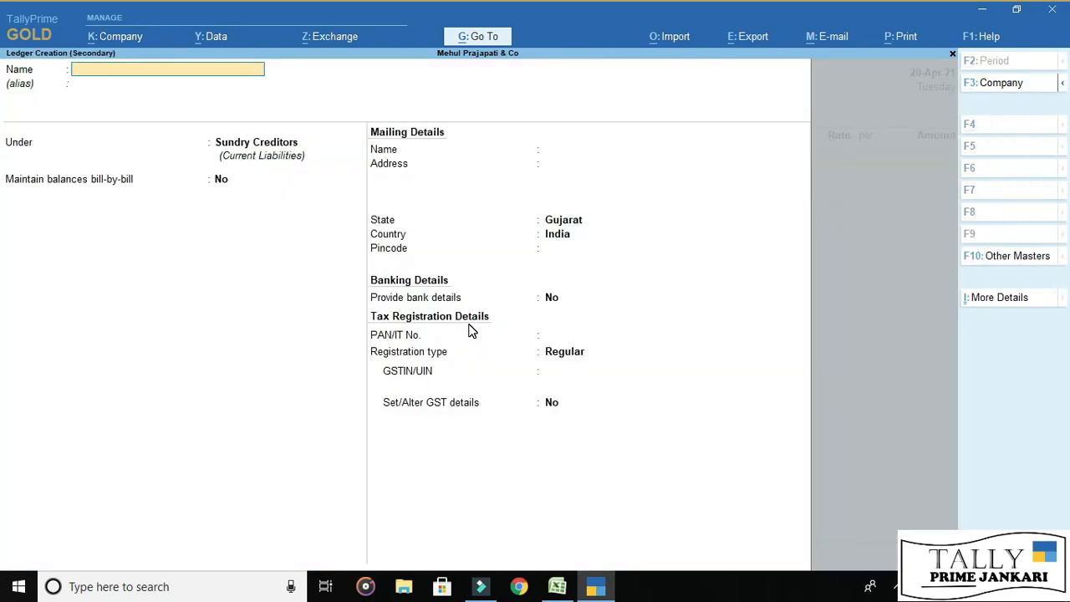
pyautogui.write('PO')
pyautogui.write('URCH')
pyautogui.write('ASE GST')
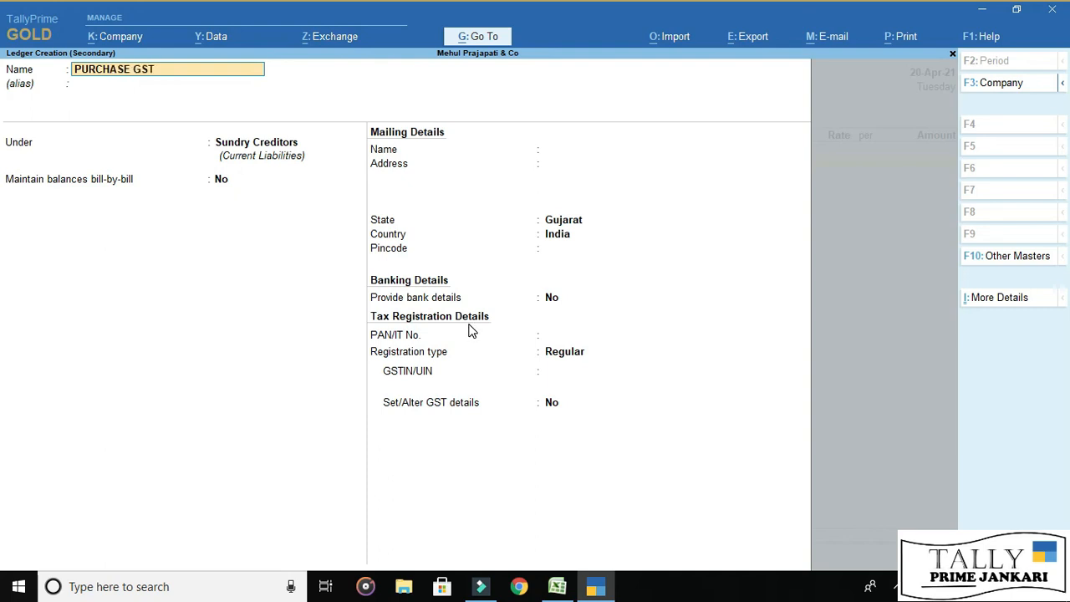
pyautogui.write(' 18')
# - Check the CGST and SGST rates on the Excel invoice and complete the ledger name as PURCHASE GST 18%
pyautogui.hotkey('alt', 'Tab')
pyautogui.press('Down')
pyautogui.press('Down')
pyautogui.press('Down')
pyautogui.press('Down')
pyautogui.press('Down')
pyautogui.press('Down')
pyautogui.press('Down')
pyautogui.press('Down')
pyautogui.press('Down')
pyautogui.press('Down')
pyautogui.press('Right')
pyautogui.press('Right')
pyautogui.press('Right')
pyautogui.press('Right')
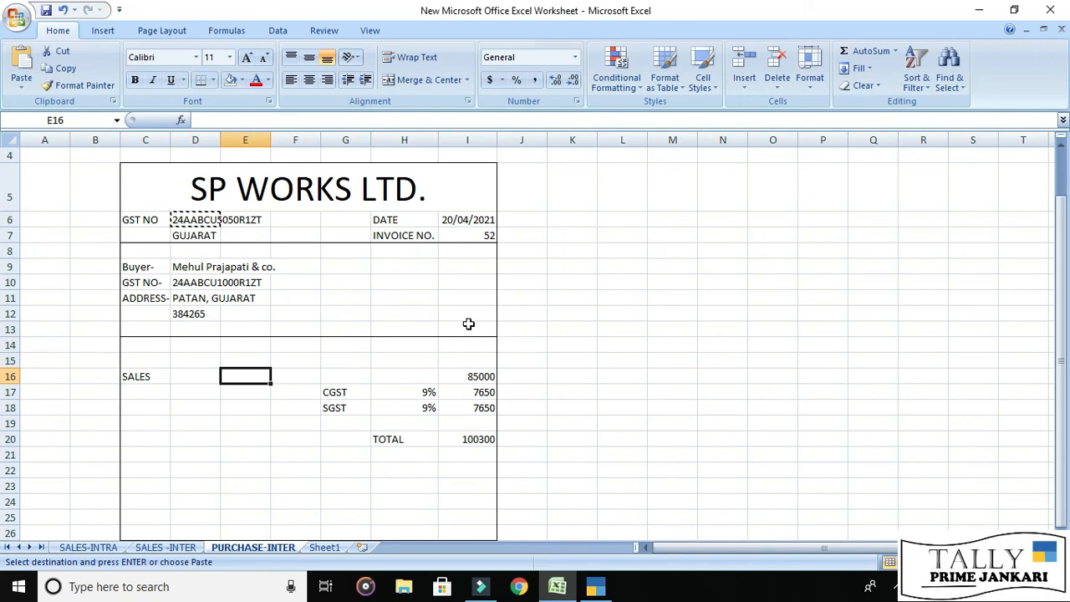
pyautogui.press('Down')
pyautogui.press('Down')
pyautogui.press('Up')
pyautogui.press('Up')
pyautogui.press('Up')
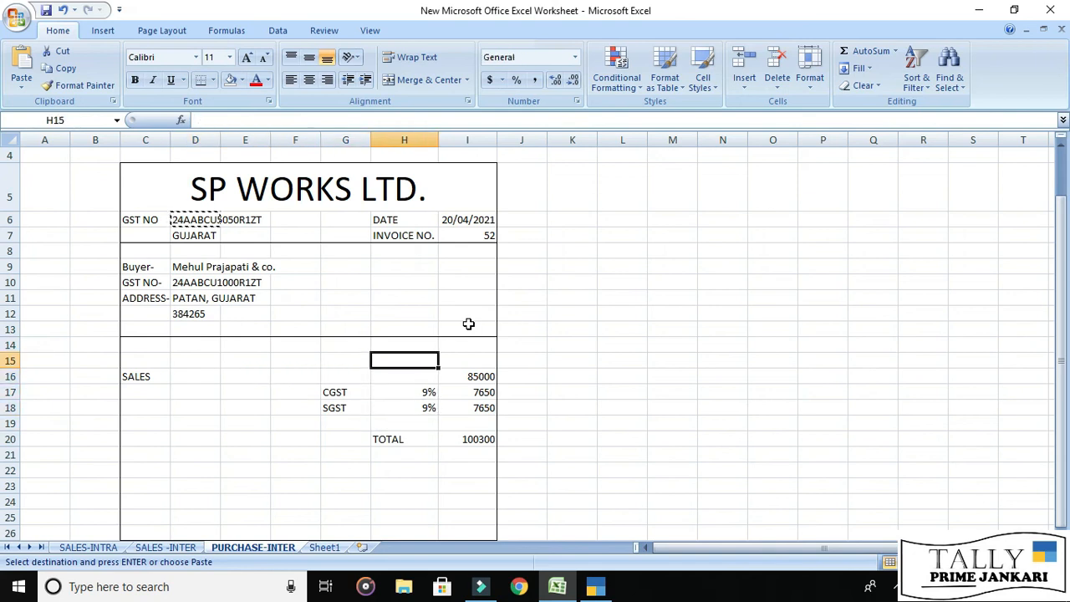
pyautogui.hotkey('alt', 'Tab')
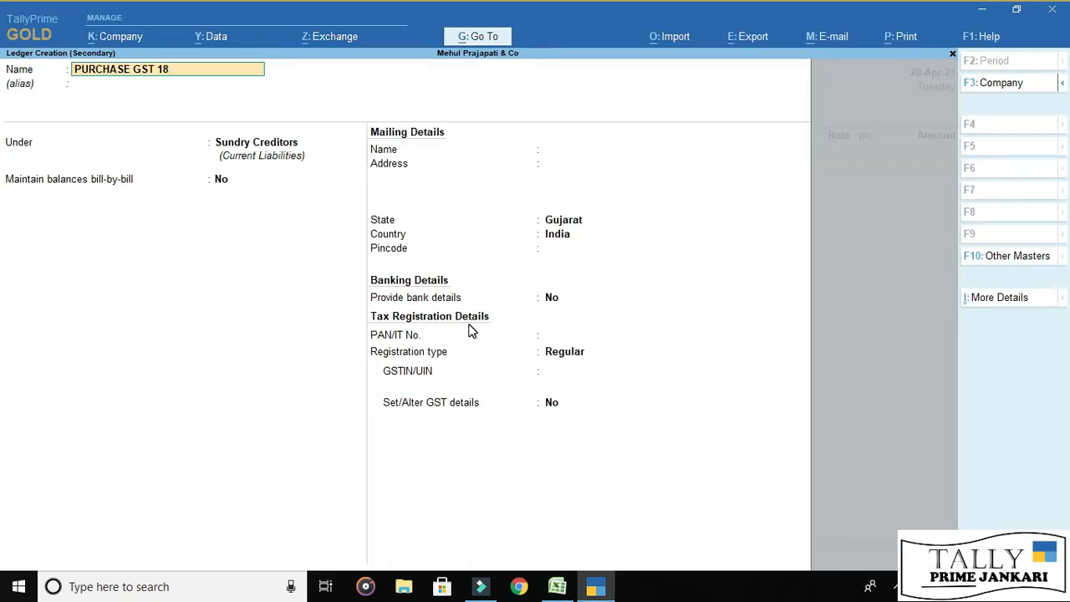
pyautogui.write('%')
pyautogui.press('Return')
pyautogui.press('Return')
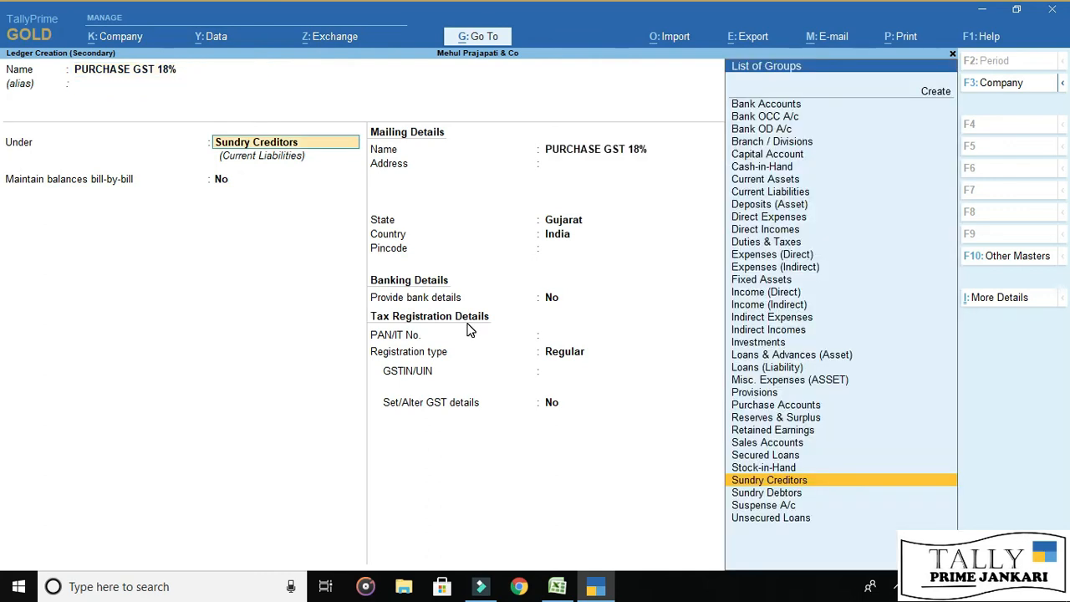
# - Place the ledger under Purchase Accounts, keep GST applicable and set Set/Alter GST Details to Yes
pyautogui.write('PUR')
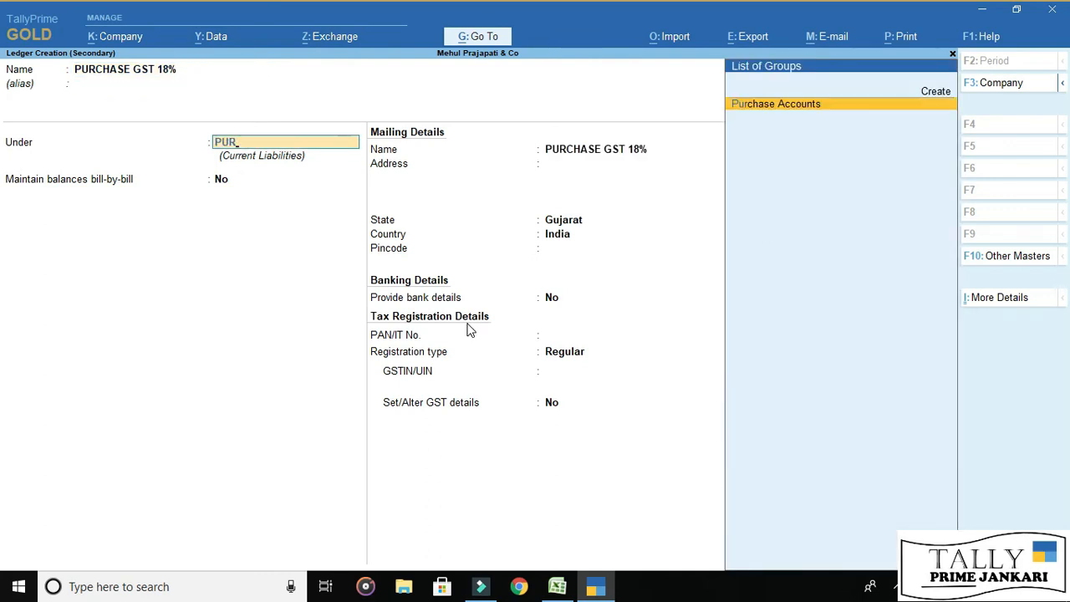
pyautogui.press('Return')
pyautogui.press('Return')
pyautogui.press('Return')
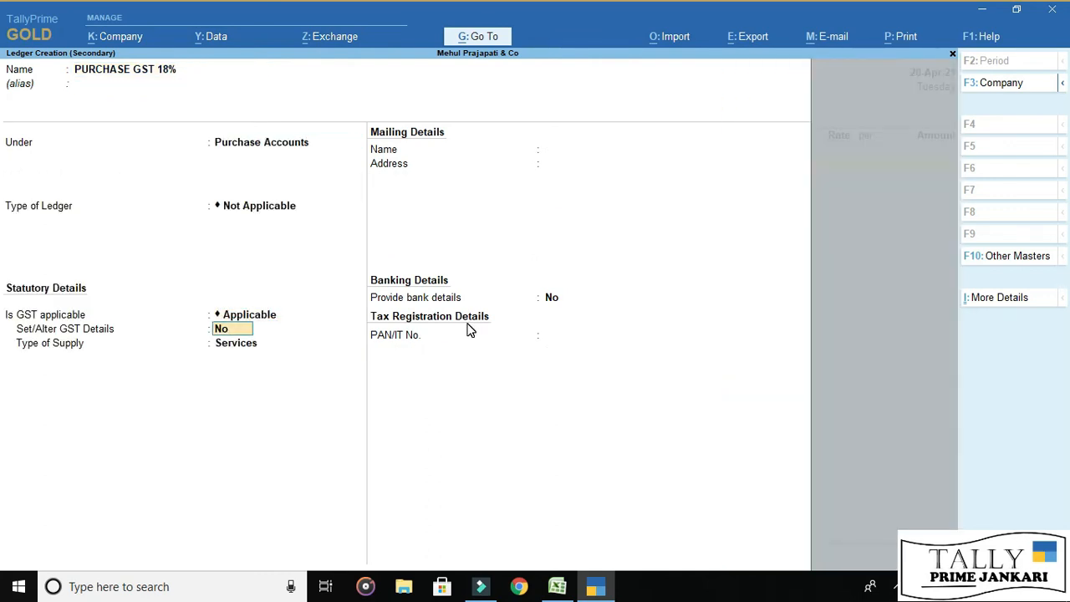
pyautogui.write('y')
pyautogui.press('Return')
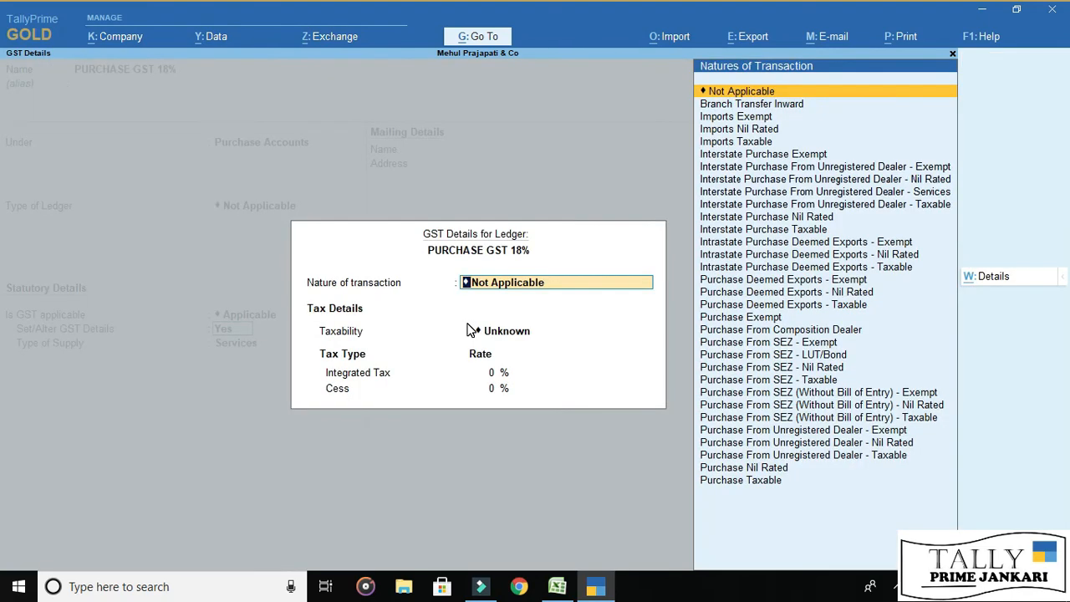
# - Set the nature of transaction for the PURCHASE GST 18% ledger to Purchase Taxable
pyautogui.write('PUR')
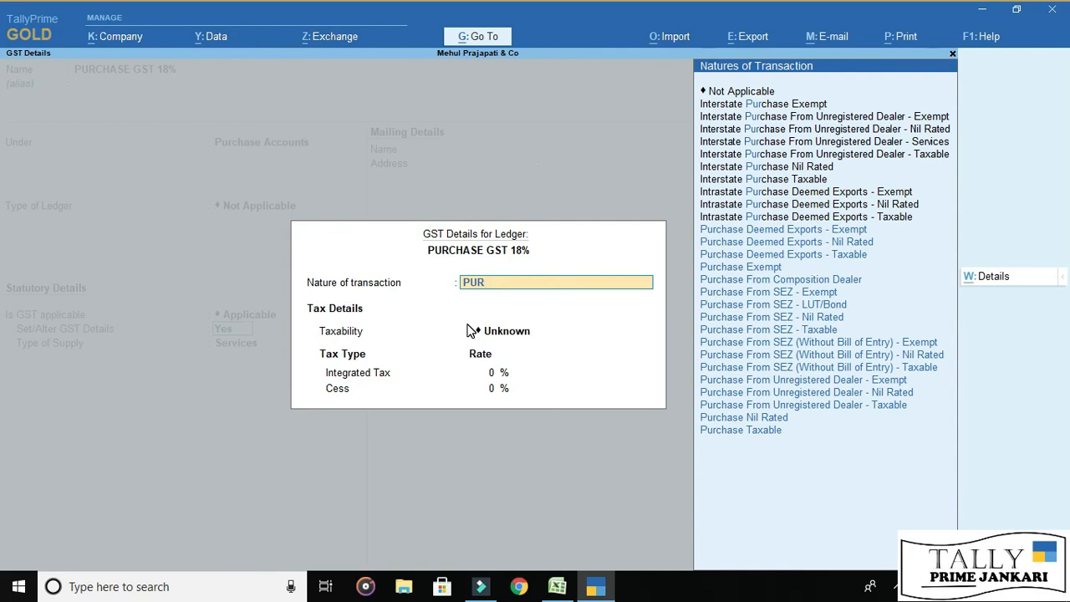
pyautogui.press('Down')
pyautogui.press('Down')
pyautogui.press('Down')
pyautogui.press('Down')
pyautogui.press('Down')
pyautogui.press('Down')
pyautogui.press('Down')
pyautogui.press('Down')
pyautogui.press('Down')
pyautogui.press('Down')
pyautogui.press('Down')
pyautogui.press('Down')
pyautogui.press('Down')
pyautogui.press('Down')
pyautogui.press('Down')
pyautogui.press('Down')
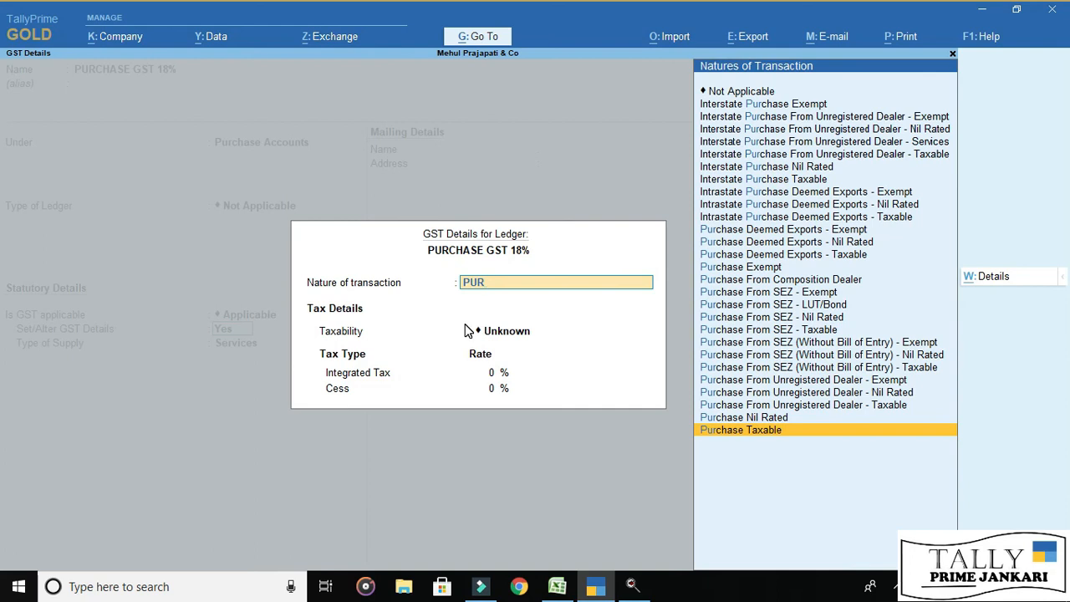
pyautogui.press('Return')
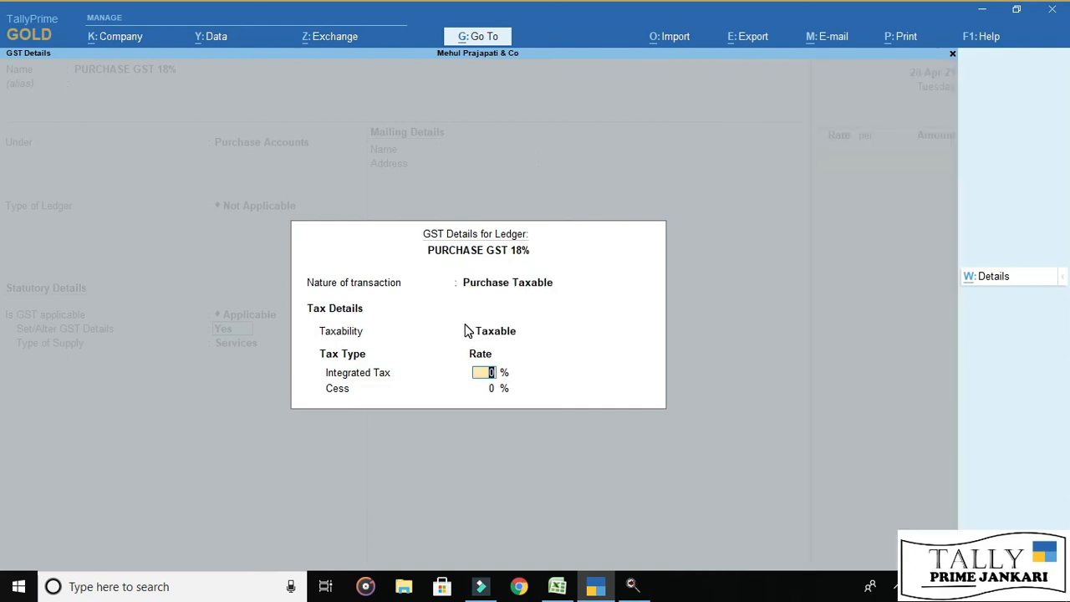
# - Set integrated tax to 18% and the type of supply to Goods, and save the PURCHASE GST 18% ledger
pyautogui.write('18')
pyautogui.press('Return')
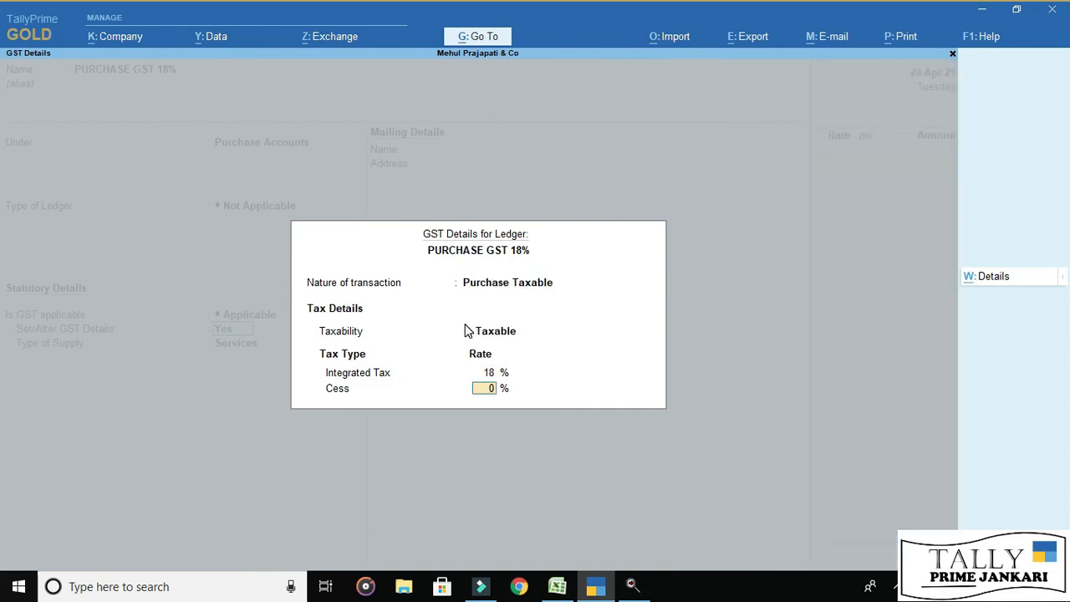
pyautogui.press('Return')
pyautogui.press('Up')
pyautogui.press('Return')
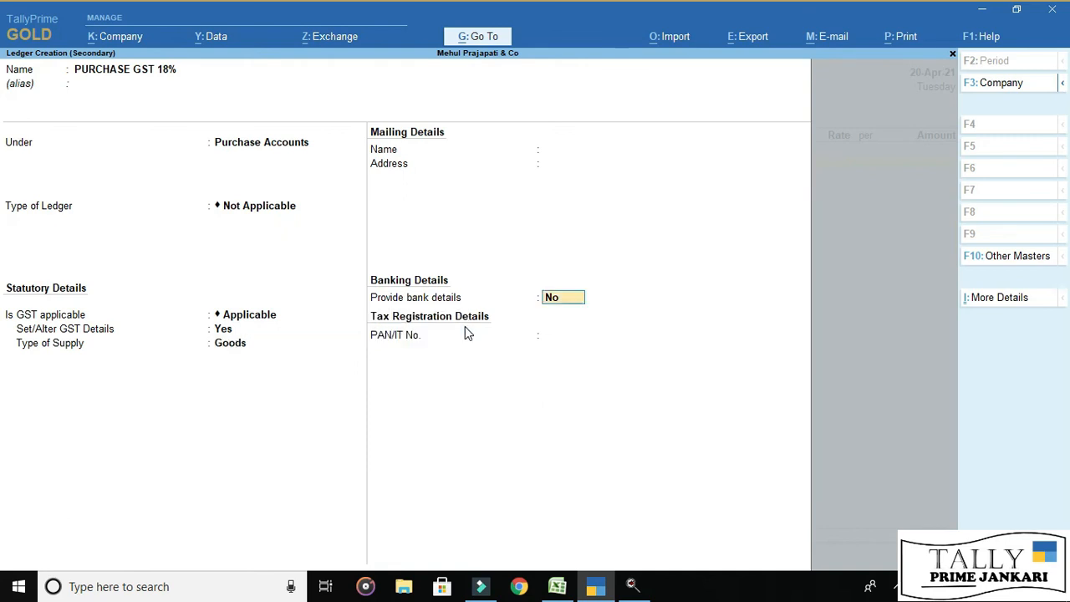
pyautogui.press('Return')
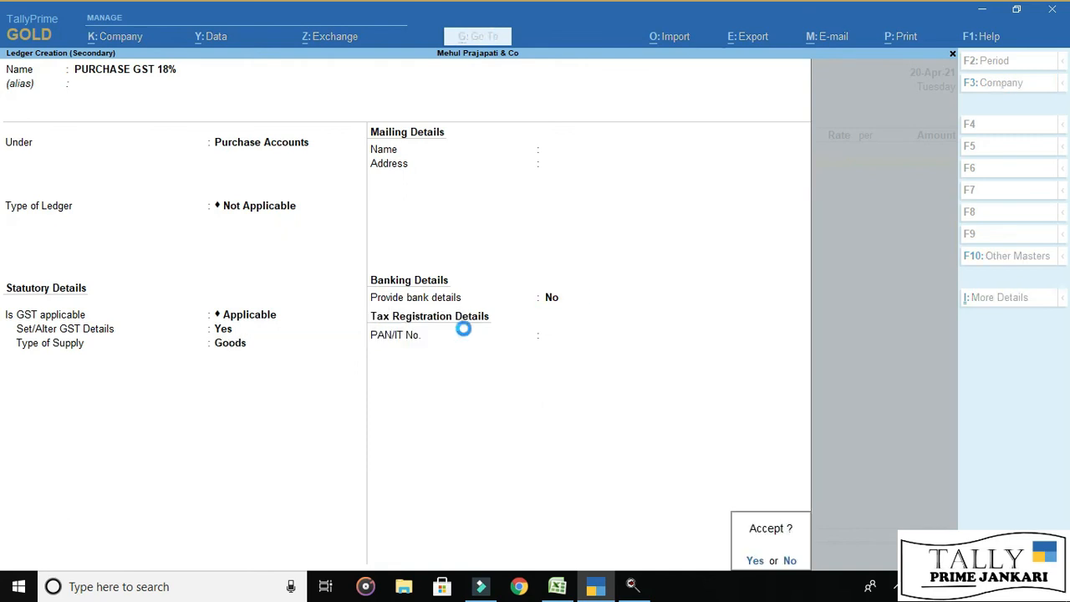
pyautogui.press('Return')
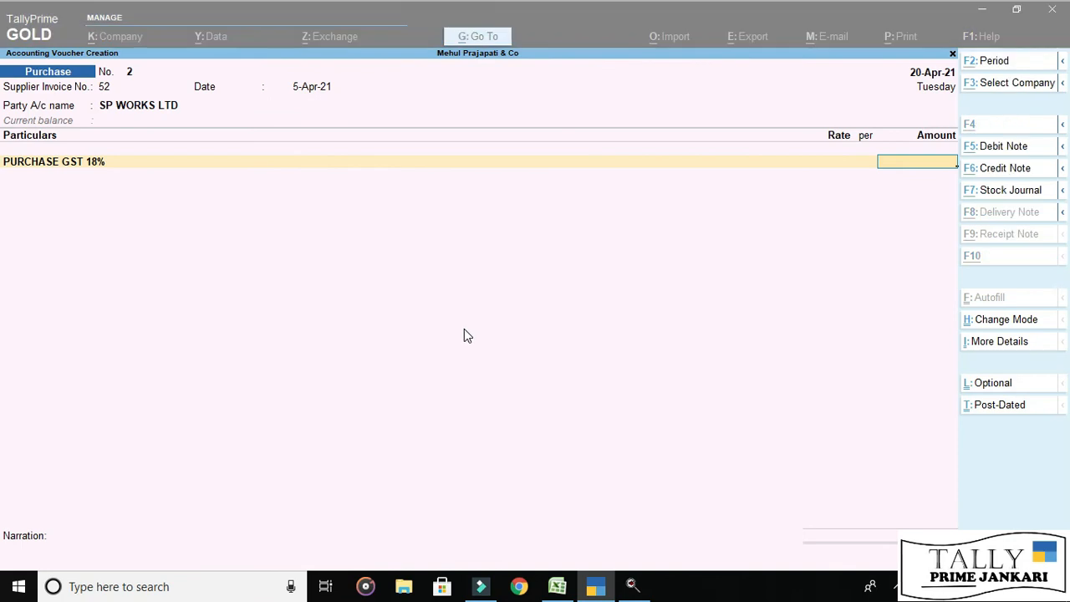
# - Look up the taxable value on the Excel invoice and enter 85000 as the PURCHASE GST 18% amount in the voucher
pyautogui.hotkey('alt', 'Tab')
pyautogui.press('Left')
pyautogui.press('Down')
pyautogui.press('Down')
pyautogui.press('Right')
pyautogui.press('Right')
pyautogui.press('Right')
pyautogui.press('Up')
pyautogui.press('Left')
pyautogui.hotkey('alt', 'Tab')
pyautogui.write('85000')
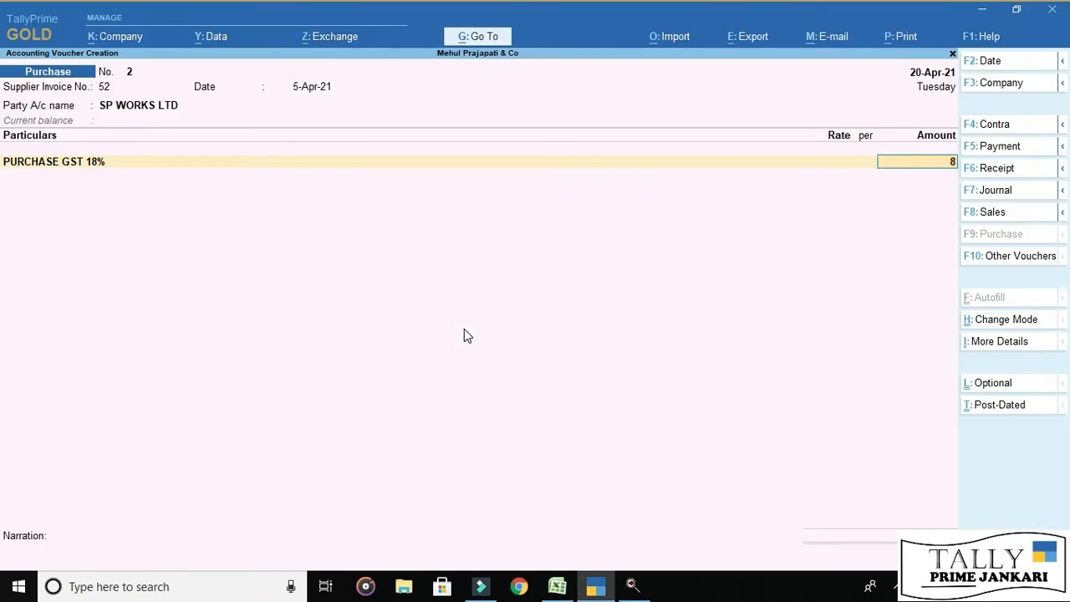
pyautogui.press('Return')
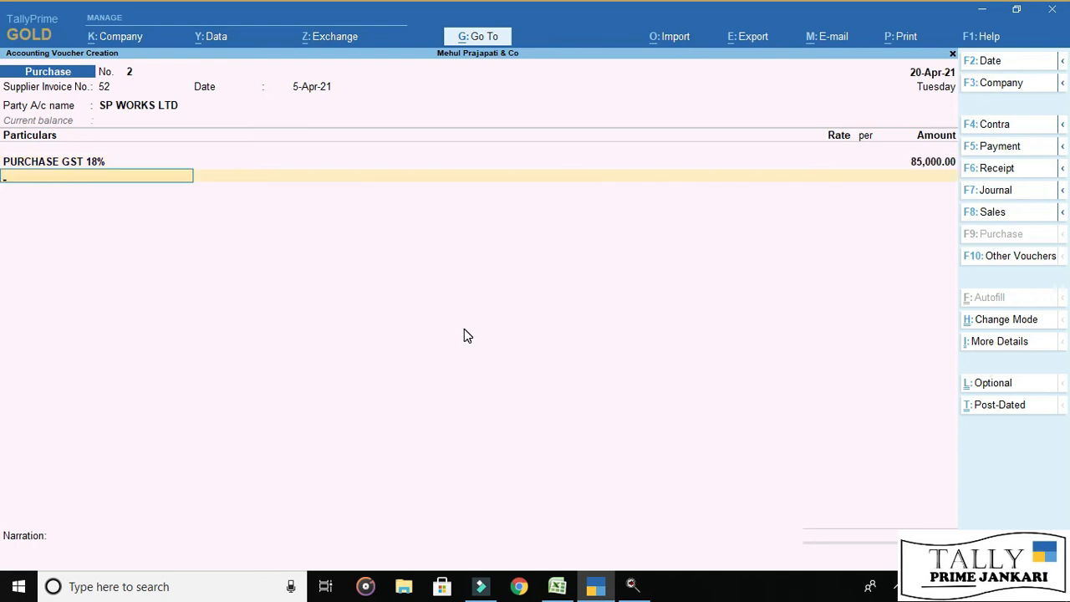
# - Check the CGST line on the Excel invoice and create a new ledger from the voucher named CGST INPUT 9%
pyautogui.hotkey('alt', 'Tab')
pyautogui.press('Down')
pyautogui.press('Down')
pyautogui.press('Up')
pyautogui.press('Left')
pyautogui.press('Left')
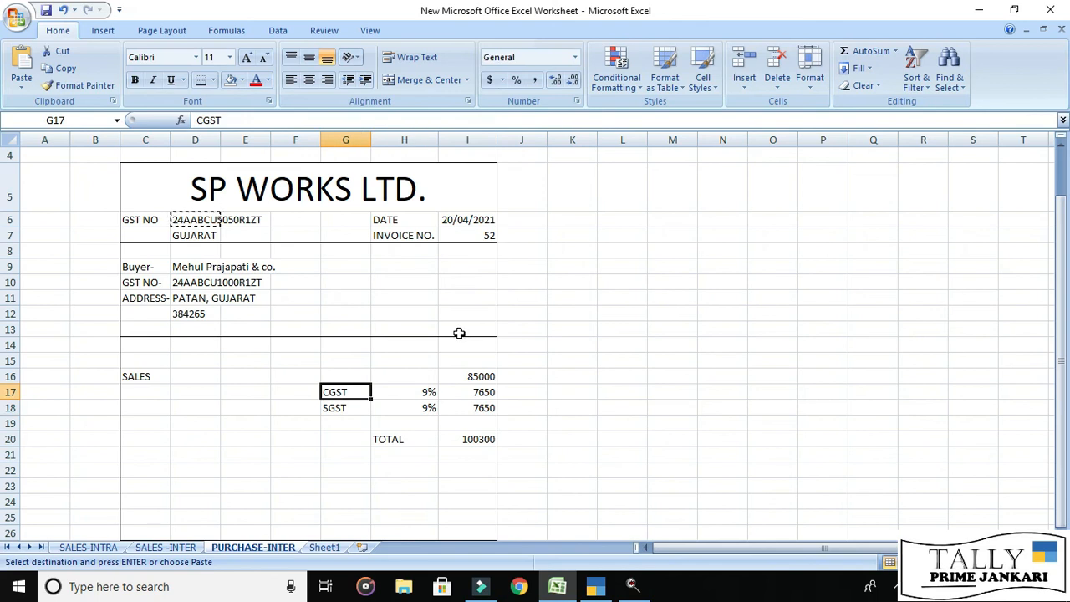
pyautogui.hotkey('alt', 'Tab')
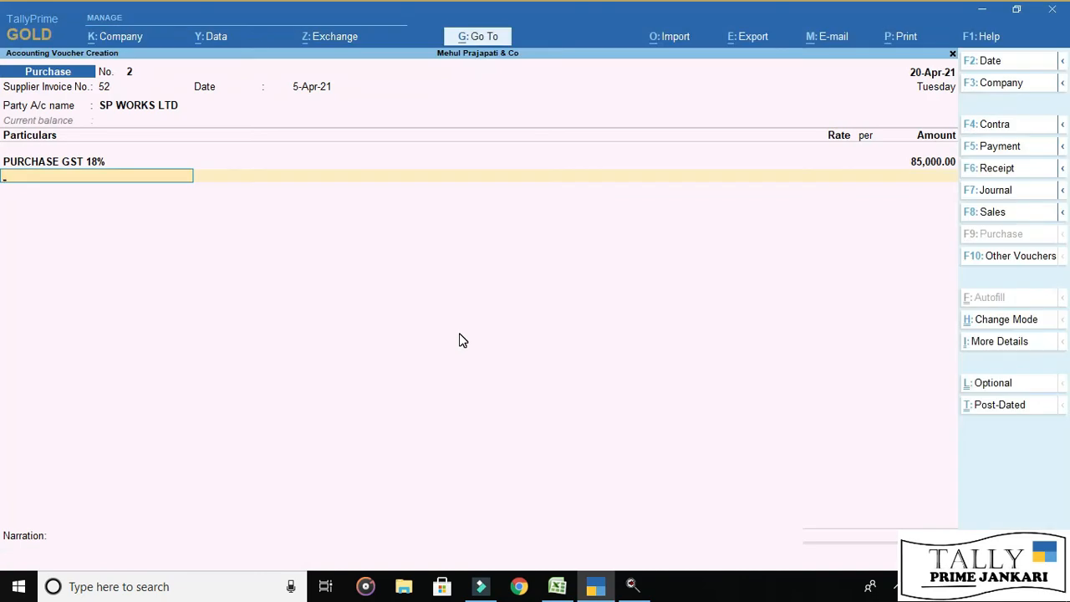
pyautogui.hotkey('alt', 'c')
pyautogui.write('CGST')
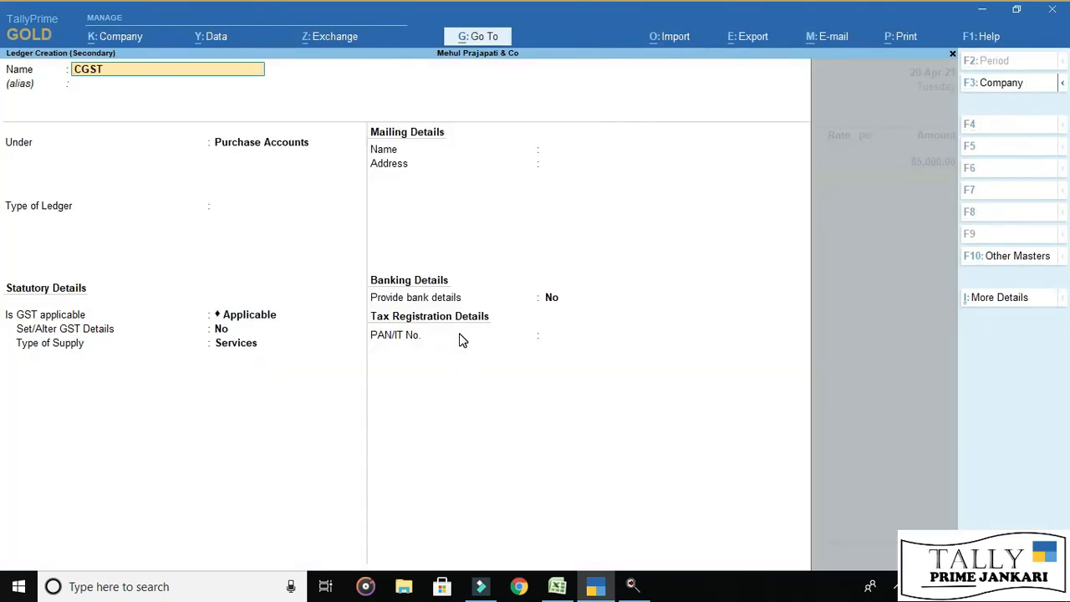
pyautogui.write(' INPUT 9%')
pyautogui.press('Return')
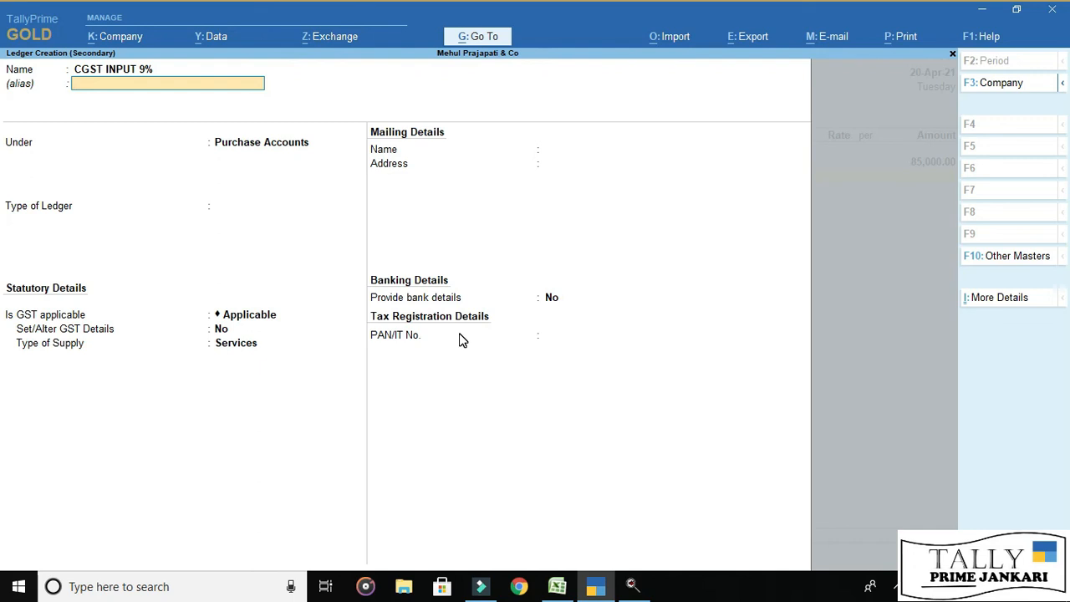
pyautogui.press('Return')
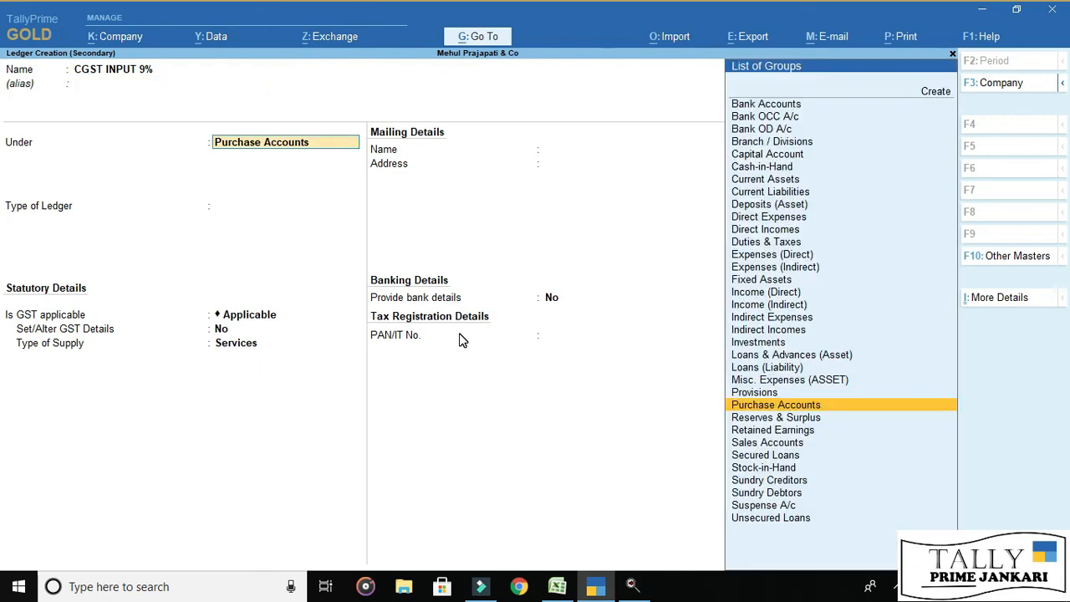
# - Place the CGST ledger under Duties & Taxes as GST, Central Tax, at 9%, and save it into the voucher
pyautogui.write('DUT')
pyautogui.press('Return')
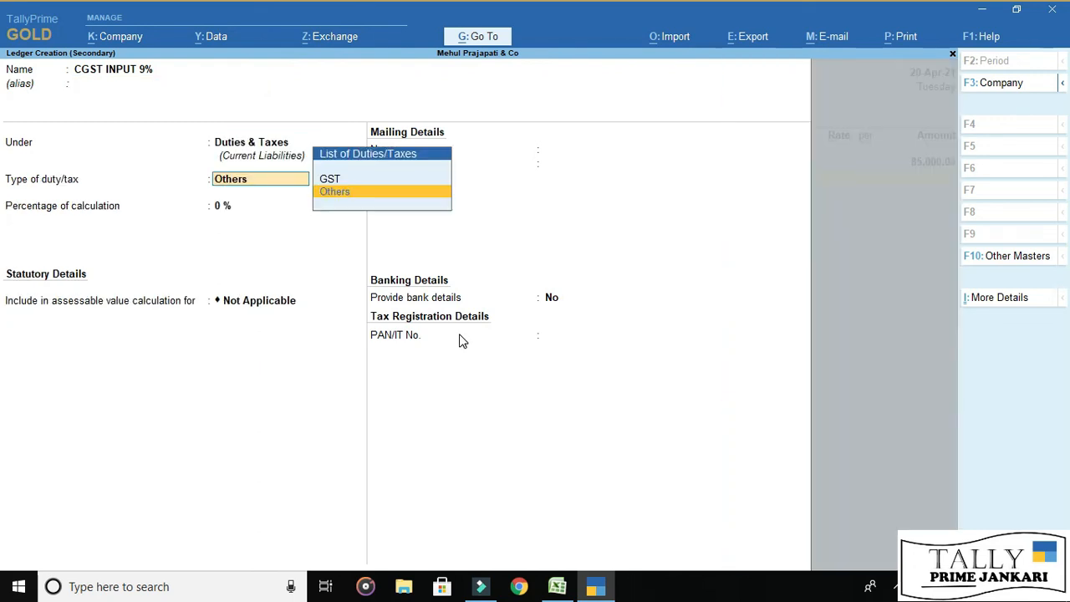
pyautogui.press('Up')
pyautogui.press('Return')
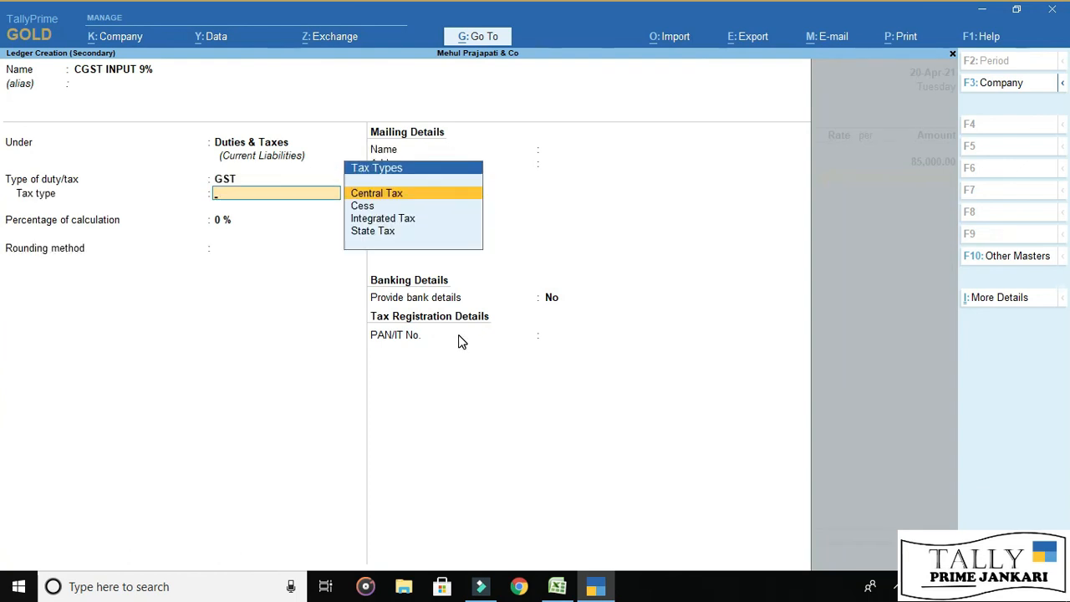
pyautogui.press('Return')
pyautogui.write('9')
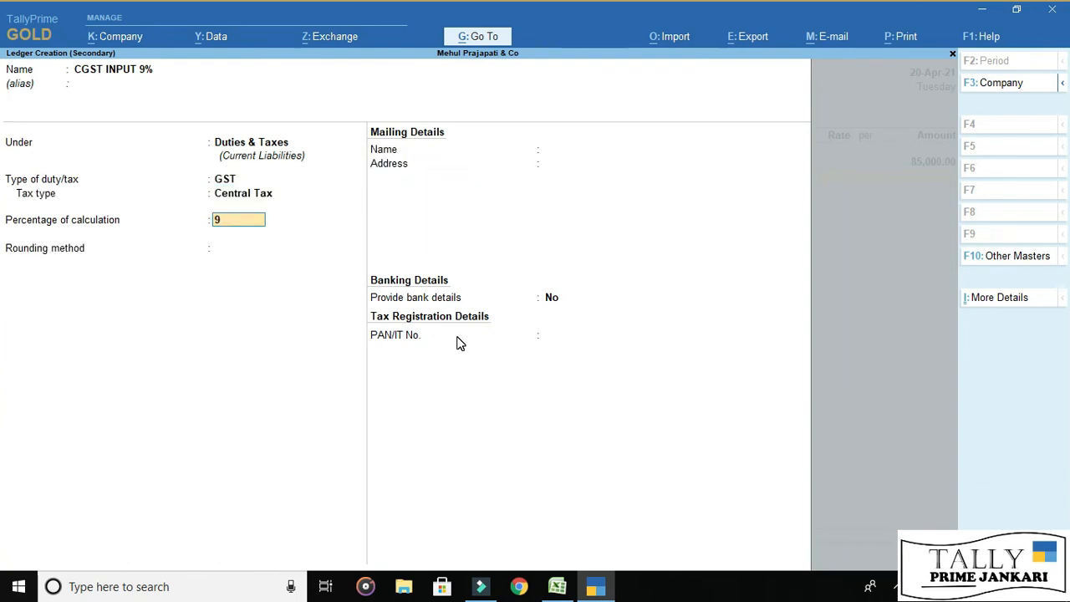
pyautogui.press('Return')
pyautogui.press('Return')
pyautogui.press('Return')
pyautogui.press('Return')
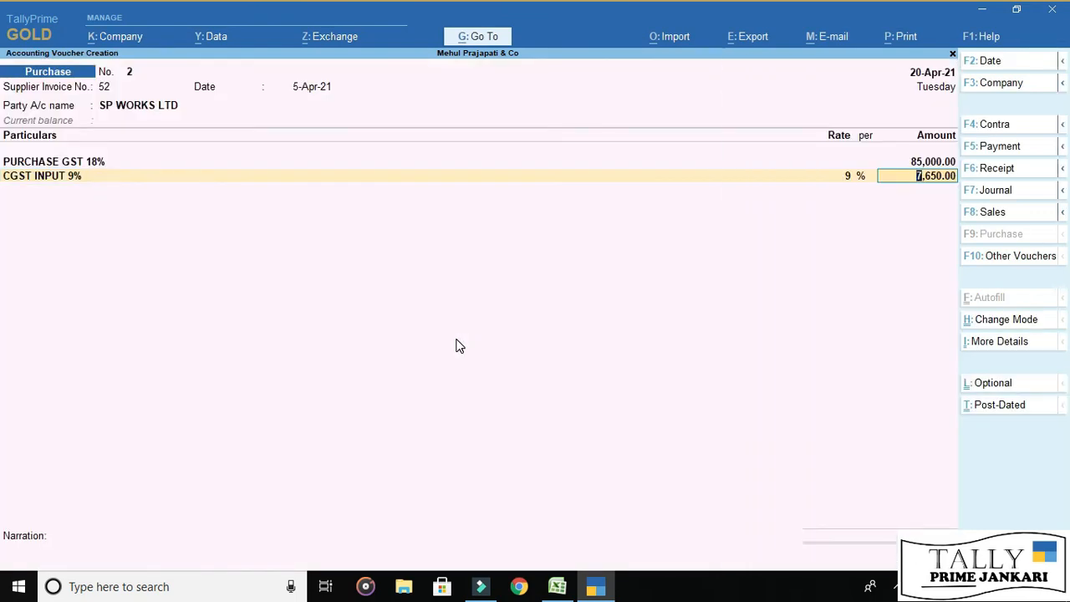
# - Compare the calculated CGST amount with the Excel invoice and accept the CGST INPUT 9% line
pyautogui.hotkey('alt', 'Tab')
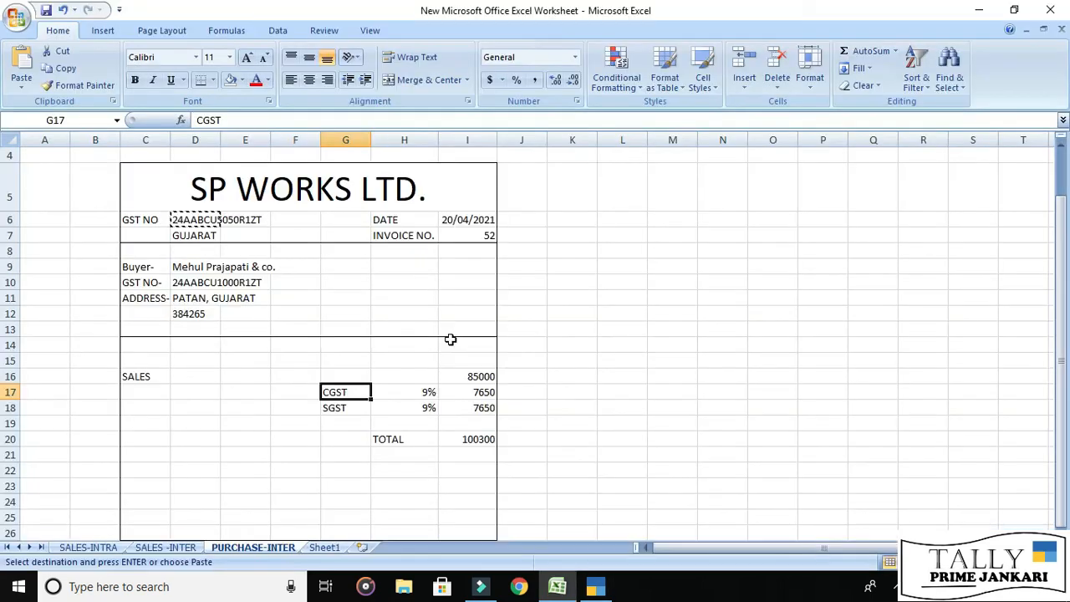
pyautogui.hotkey('alt', 'Tab')
pyautogui.press('Return')
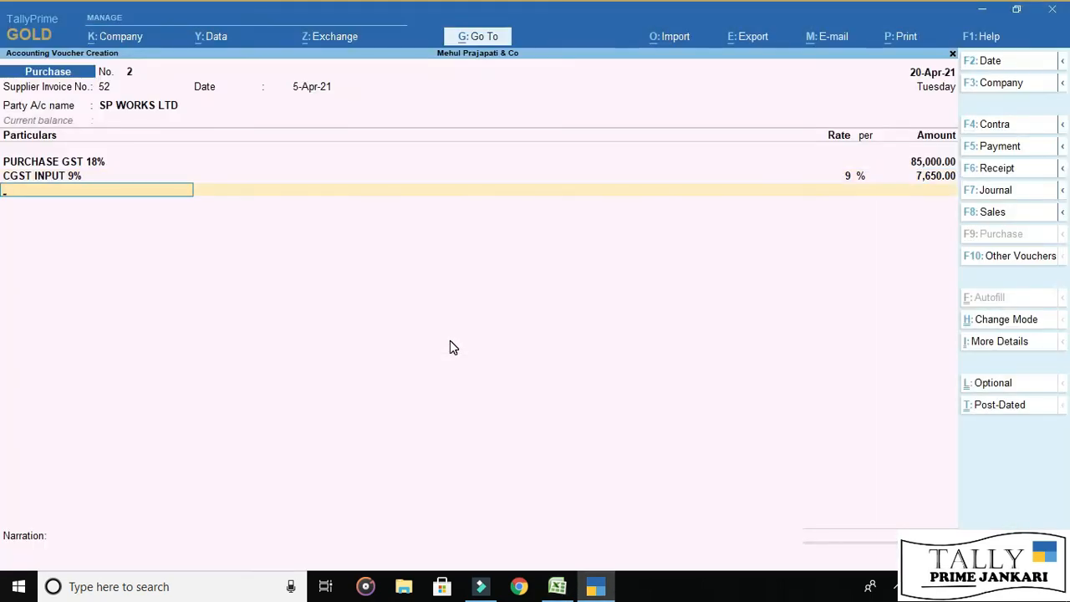
# - Create another ledger from the voucher named SGST INPUT 9%, keeping it under Duties & Taxes
pyautogui.hotkey('alt', 'c')
pyautogui.write('SGST INPUT 9%')
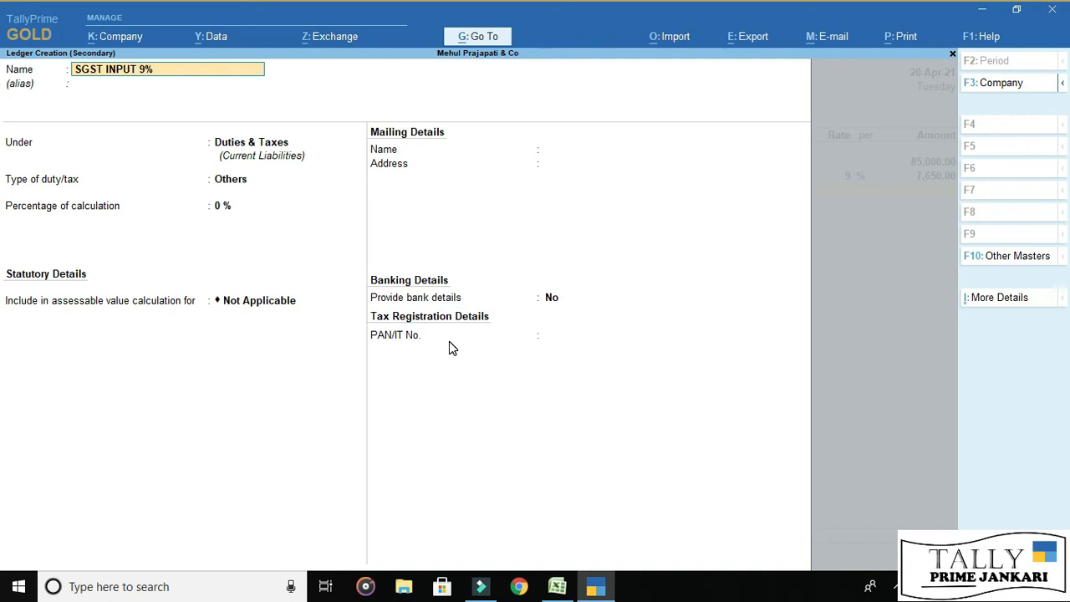
pyautogui.press('Return')
pyautogui.press('Return')
pyautogui.press('Return')
# - Set the SGST ledger's duty type to GST, tax type to State Tax and percentage to 9, and save it
pyautogui.press('Up')
pyautogui.press('Return')
pyautogui.press('Down')
pyautogui.press('Down')
pyautogui.press('Down')
pyautogui.press('Return')
pyautogui.write('9')
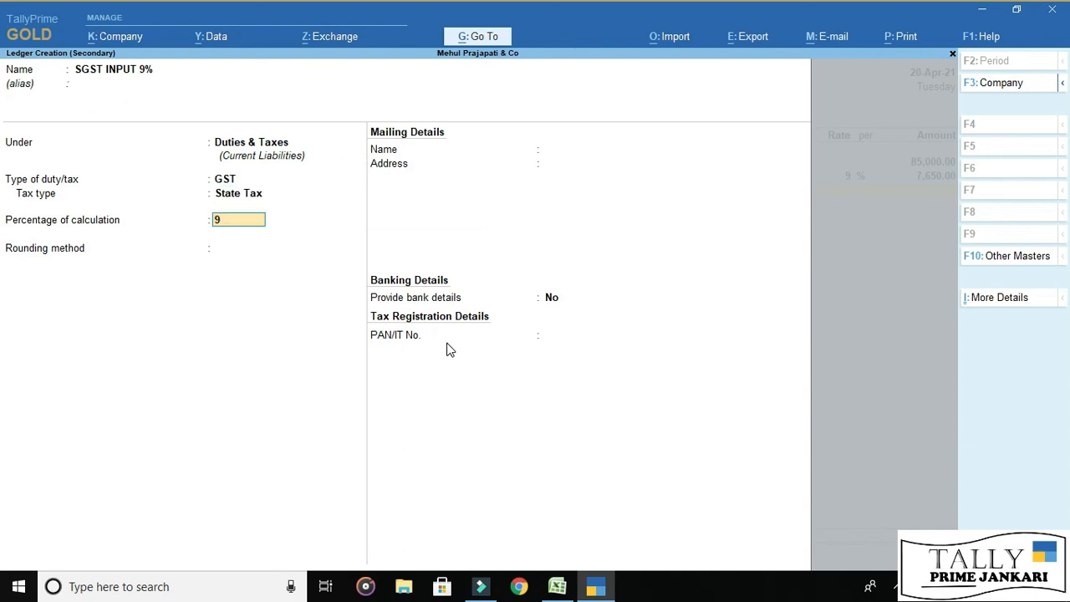
pyautogui.press('Return')
pyautogui.press('Return')
pyautogui.press('Return')
pyautogui.press('Return')
# - Check the SGST amount against the Excel invoice, leave the narration blank and save the purchase voucher
pyautogui.press('Return')
pyautogui.press('Return')
pyautogui.hotkey('alt', 'Tab')
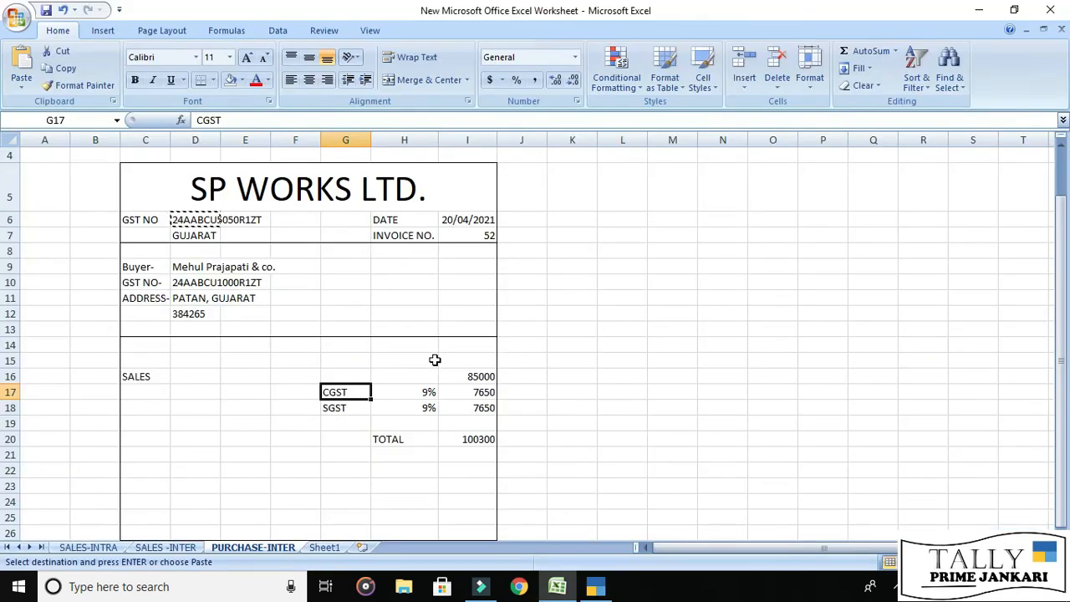
pyautogui.hotkey('alt', 'Tab')
pyautogui.press('Return')
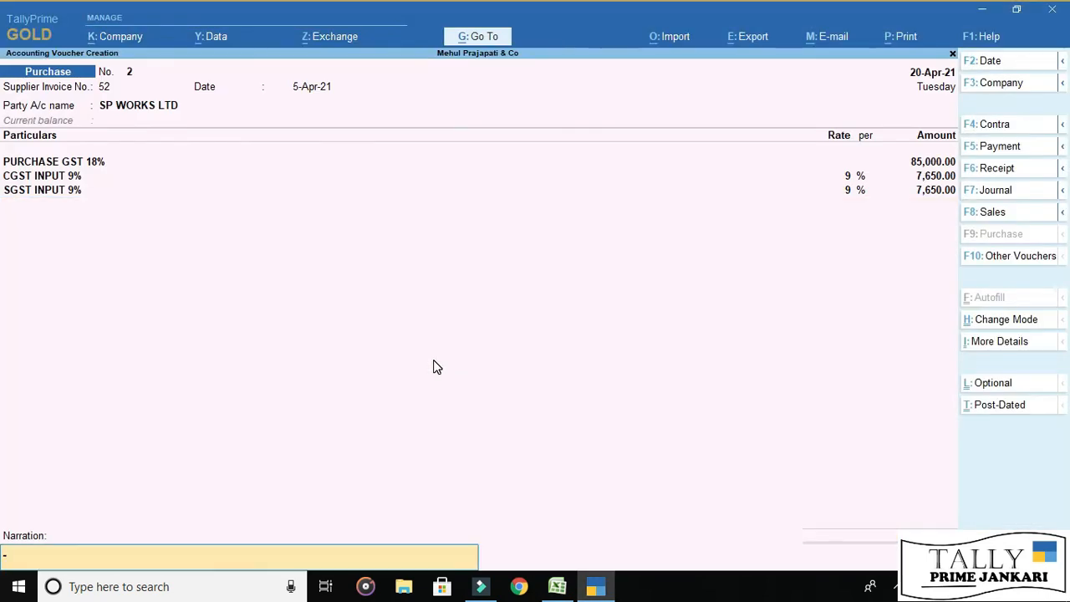
pyautogui.press('Return')
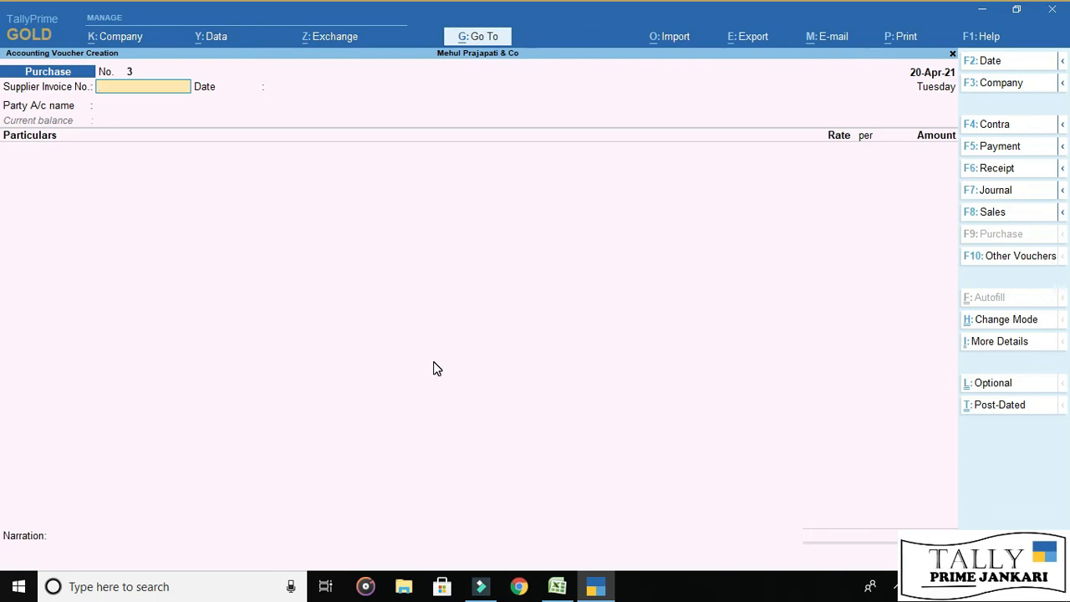
# - Glance back at the Excel invoice, abandon the new blank purchase voucher and return to the Gateway of Tally
pyautogui.press('Return')
pyautogui.hotkey('alt', 'Tab')
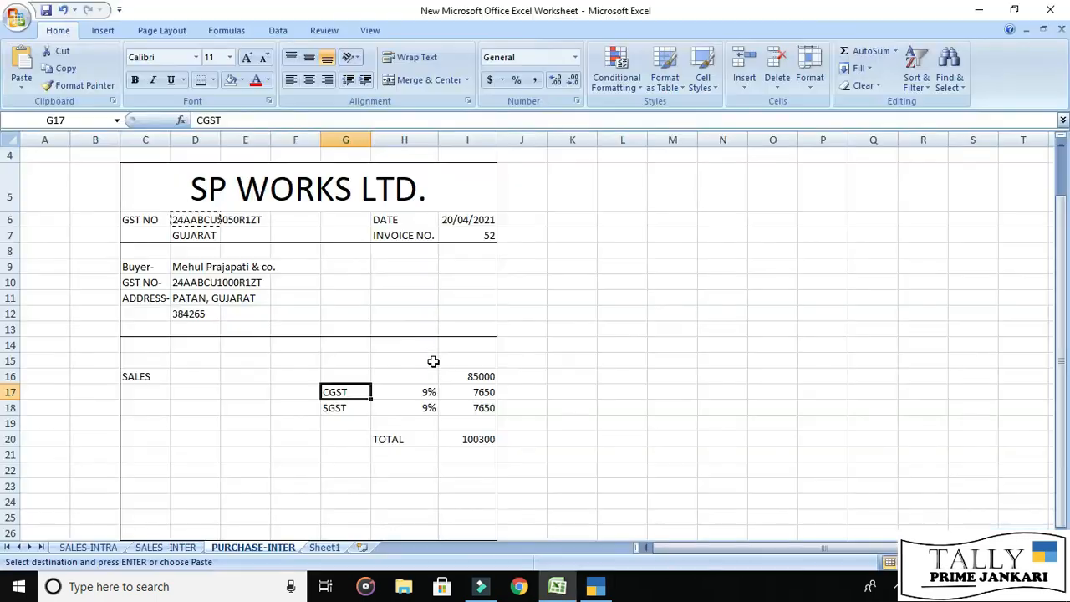
pyautogui.hotkey('alt', 'Tab')
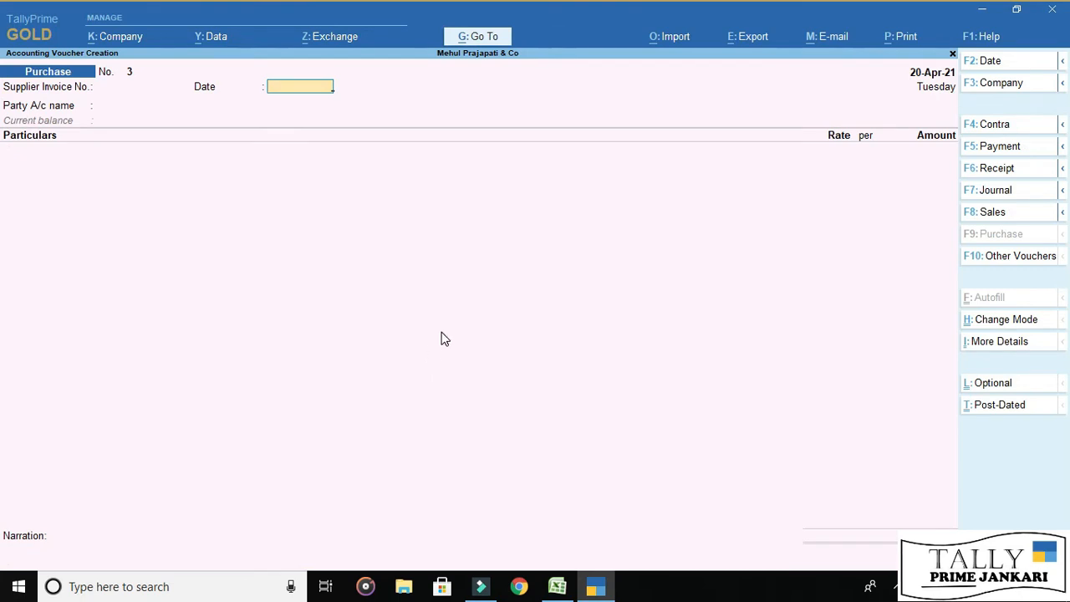
pyautogui.press('Escape')
pyautogui.press('Escape')
pyautogui.press('Escape')
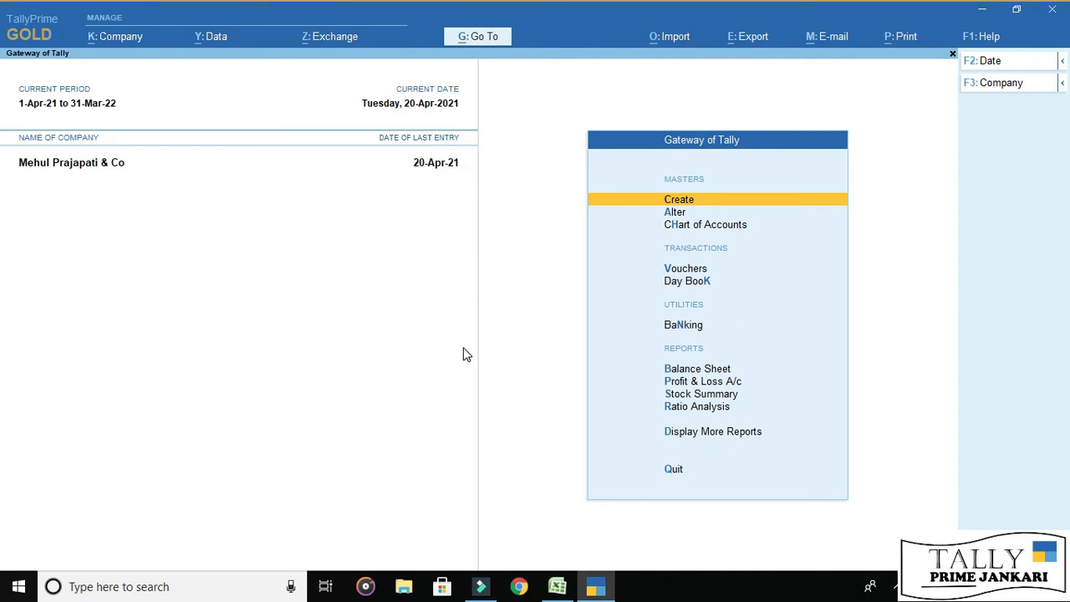
# - Open the Profit & Loss A/c in detailed view and review the individual ledgers under Sales Accounts
pyautogui.press('p')
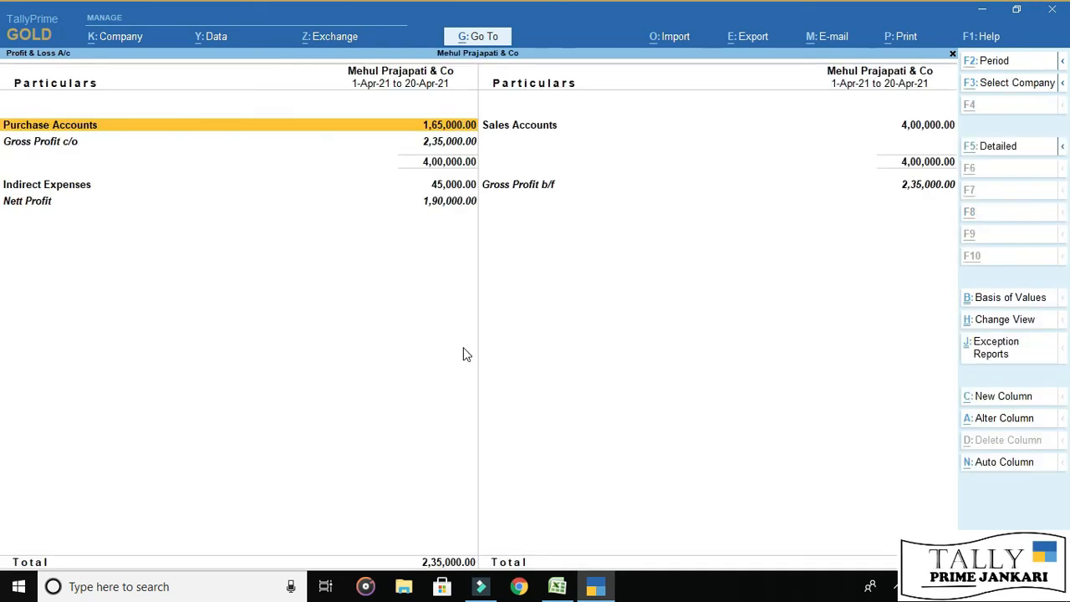
pyautogui.hotkey('alt', 'F5')
pyautogui.press('Right')
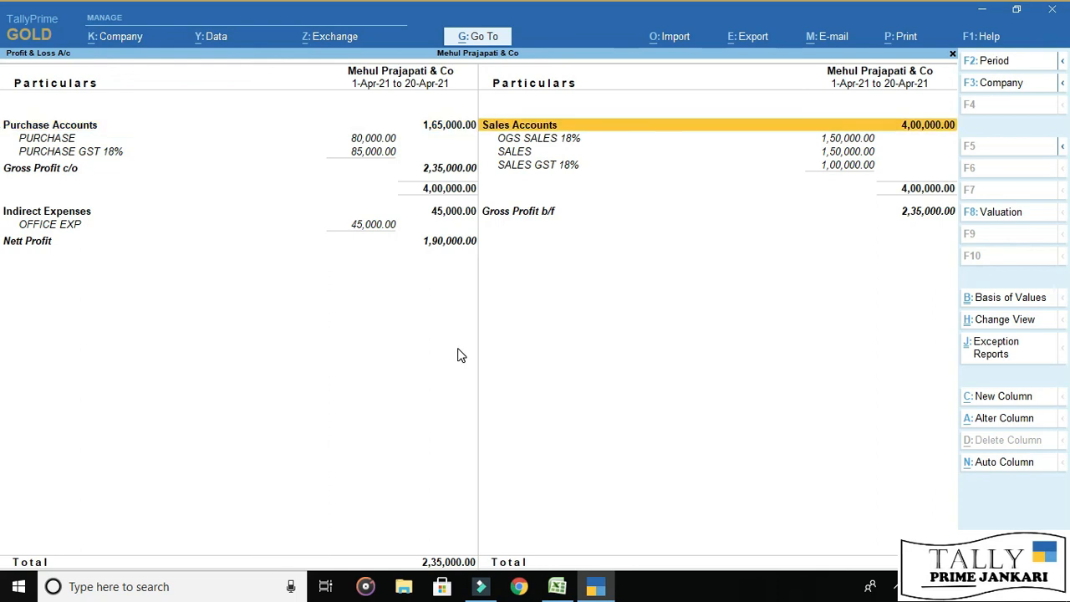
pyautogui.press('Down')
pyautogui.press('Down')
pyautogui.press('Up')
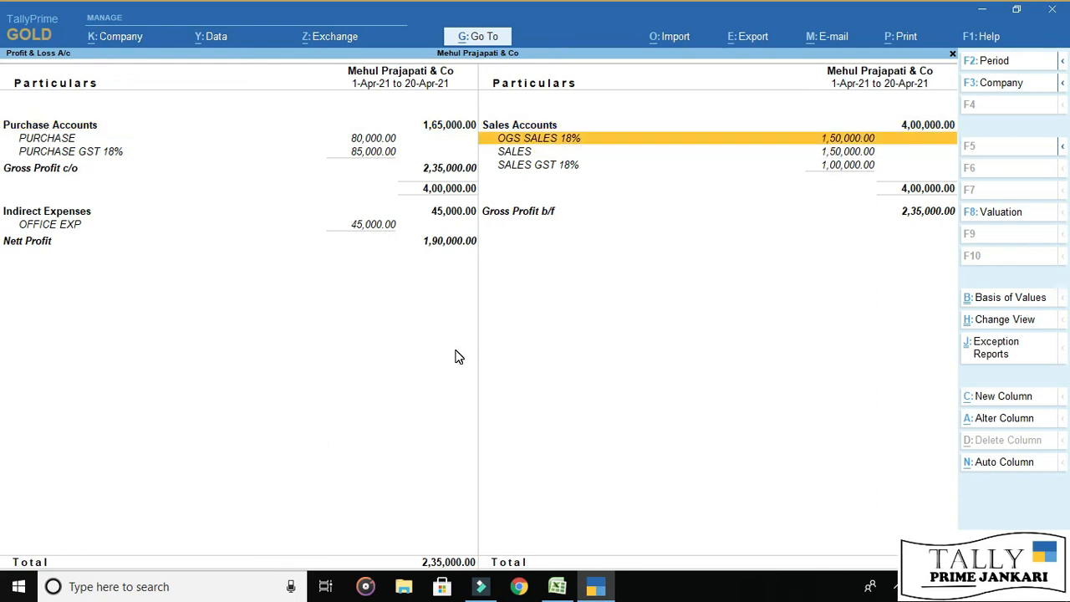
pyautogui.press('Down')
pyautogui.press('Down')
pyautogui.press('Up')
pyautogui.press('Down')
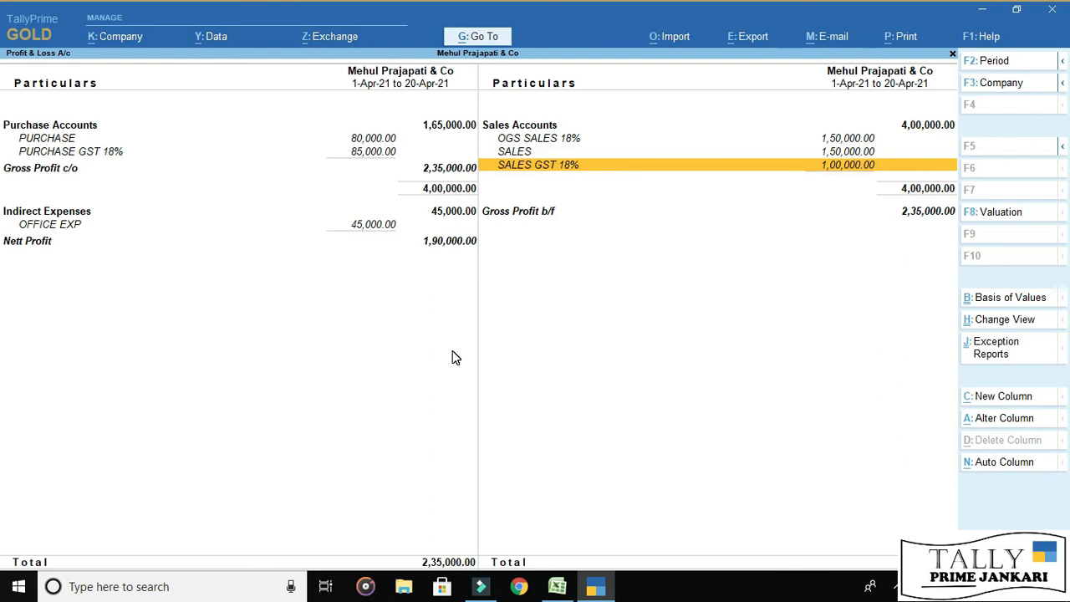
# - Inspect the SALES GST 18% ledger's monthly summary and its April entries, and return to the Gateway of Tally
pyautogui.press('Return')
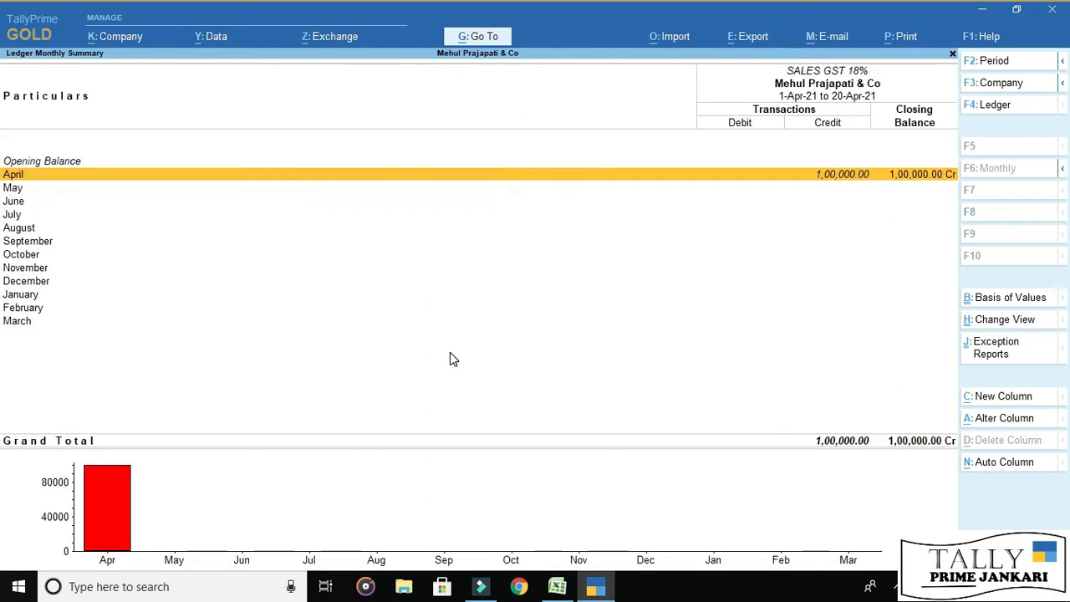
pyautogui.press('Return')
pyautogui.press('Escape')
pyautogui.press('Escape')
pyautogui.press('Escape')
pyautogui.press('Escape')
pyautogui.press('Escape')
pyautogui.press('Escape')
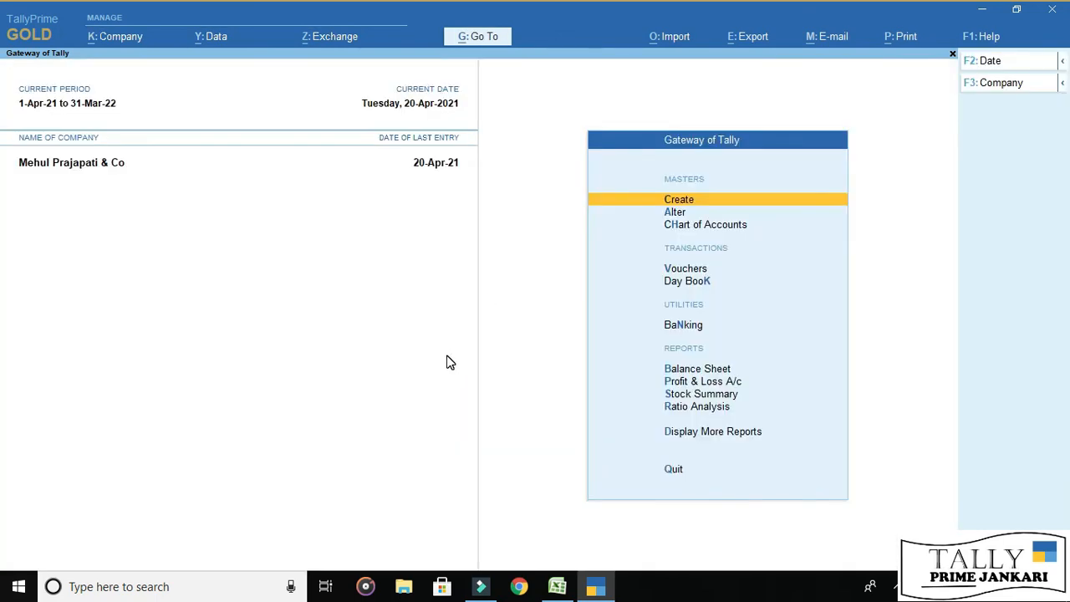
# - View the GST Reports list among the additional display reports and back out of it
pyautogui.press('d')
pyautogui.press('g')
pyautogui.press('Escape')
pyautogui.press('Escape')
pyautogui.press('Escape')
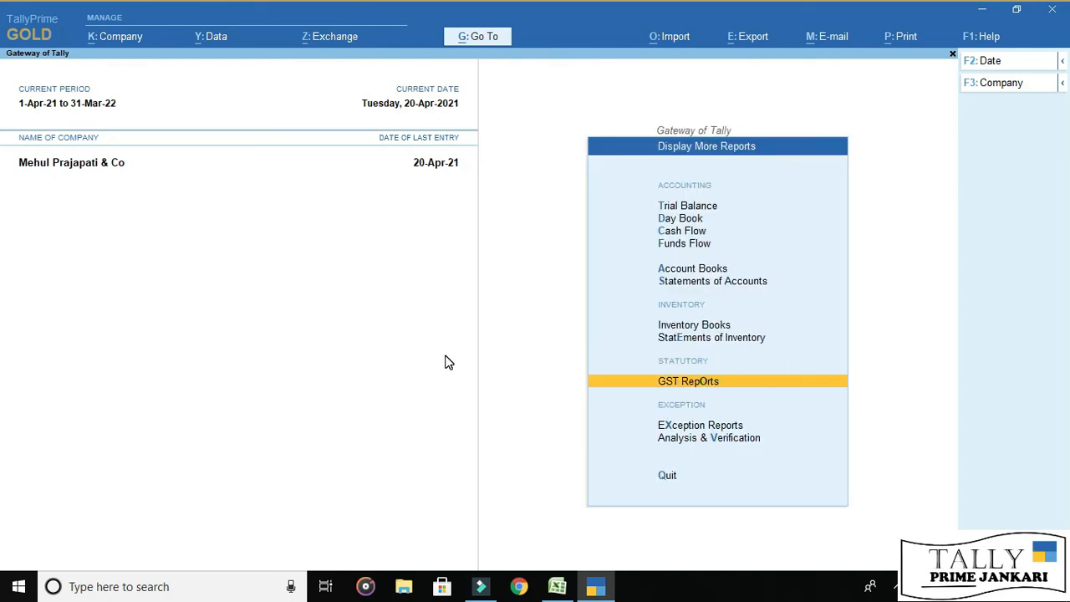
# - Open the GSTR-3B return from the GST Reports among the additional display reports
pyautogui.press('Escape')
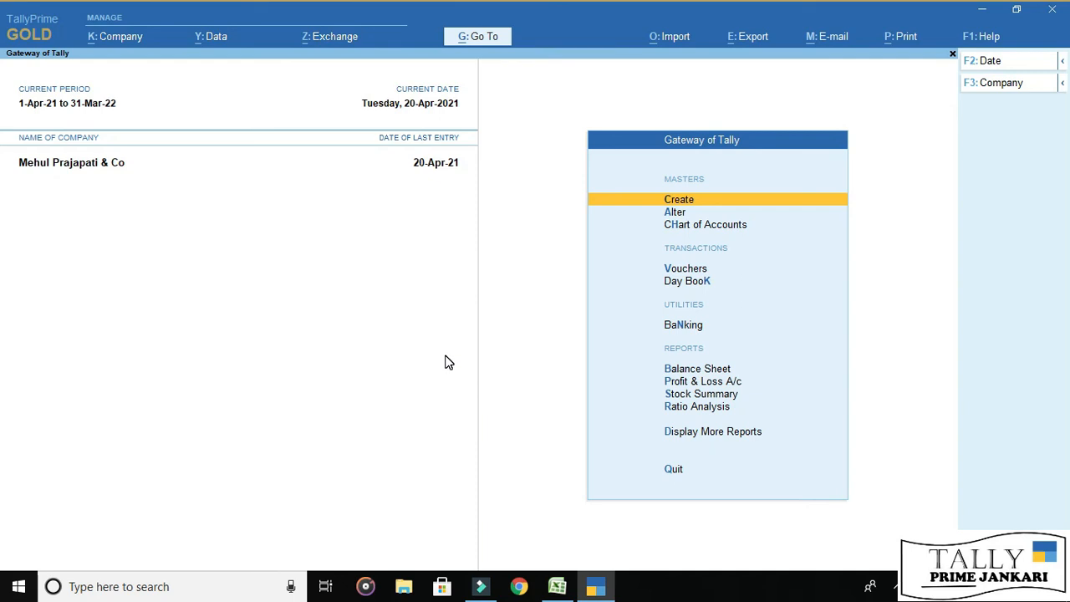
pyautogui.press('d')
pyautogui.press('g')
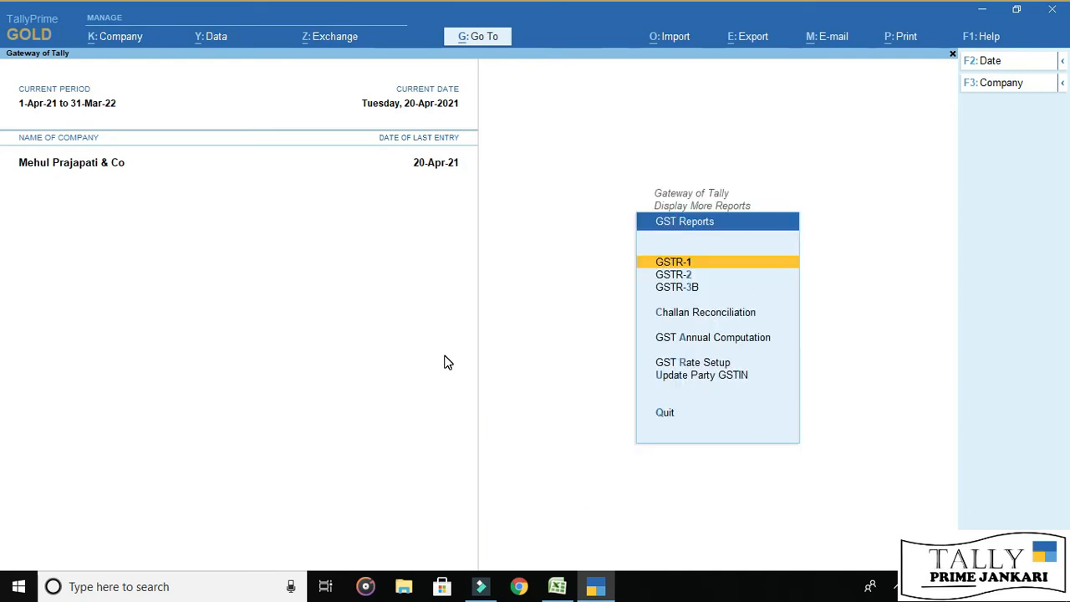
pyautogui.press('Down')
pyautogui.press('Down')
pyautogui.press('Return')
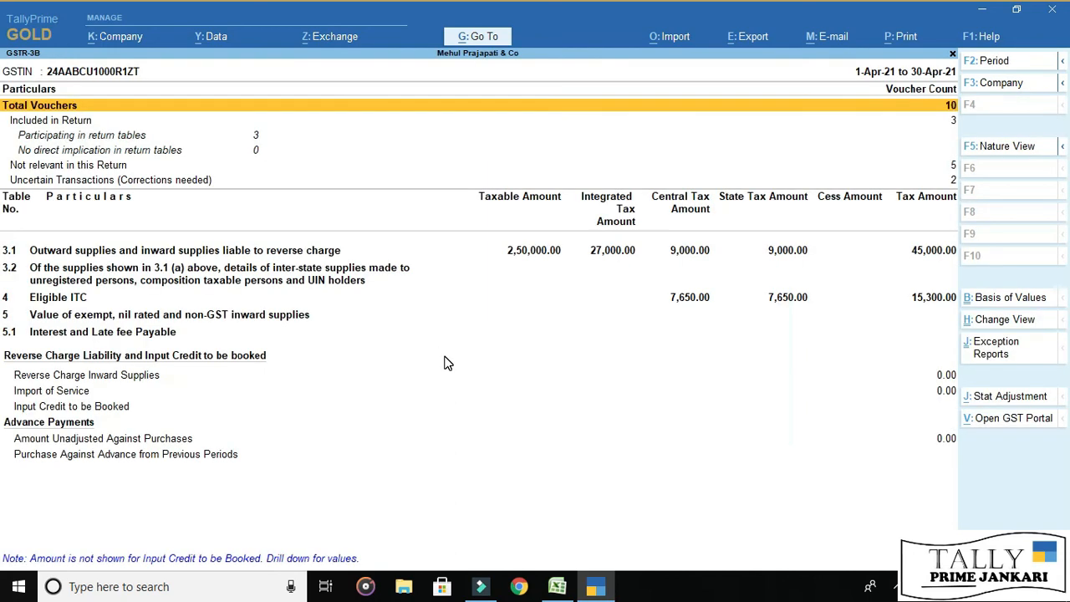
# - Examine the GSTR-3B rows for outward supplies, inter-state supplies, eligible ITC and exempt inward supplies, and return to the Gateway of Tally
pyautogui.press('Down')
pyautogui.press('Down')
pyautogui.press('Down')
pyautogui.press('Down')
pyautogui.press('Down')
pyautogui.press('Up')
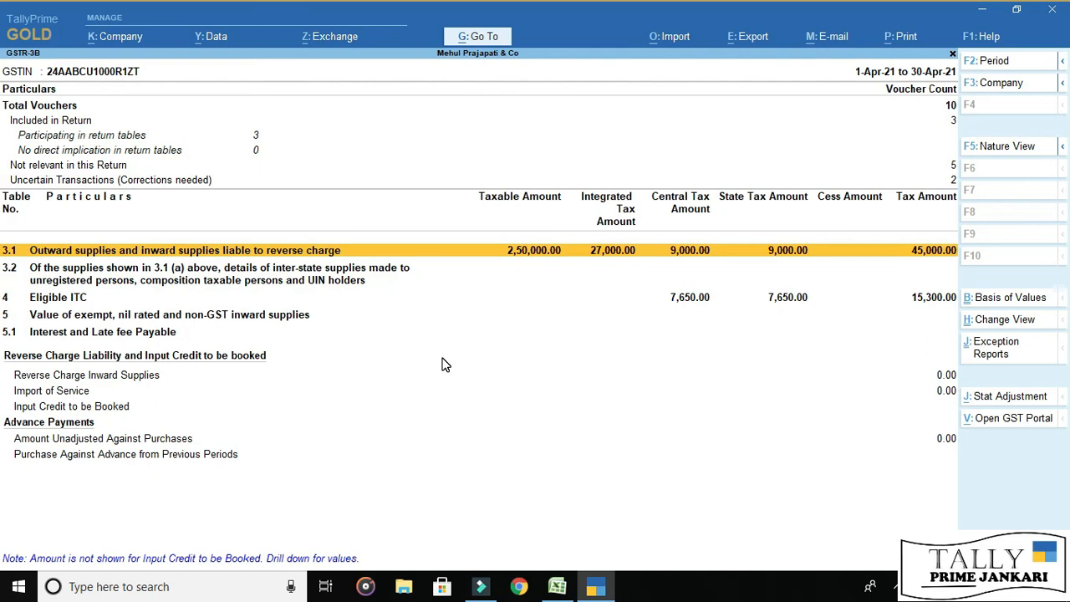
pyautogui.press('Down')
pyautogui.press('Down')
pyautogui.press('Up')
pyautogui.press('Up')
pyautogui.press('Up')
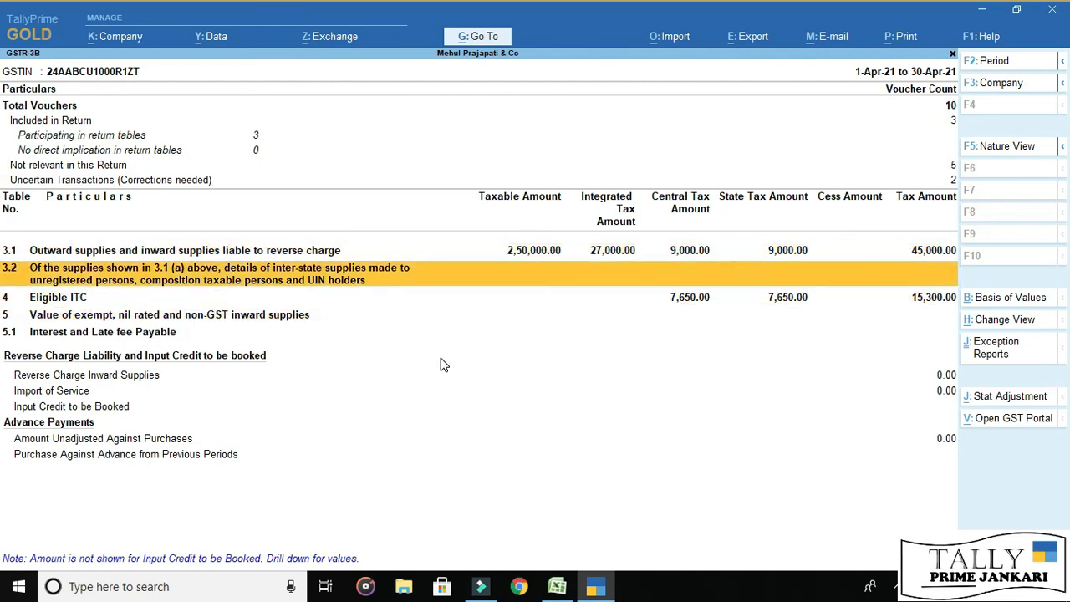
pyautogui.press('Down')
pyautogui.press('Down')
pyautogui.press('Down')
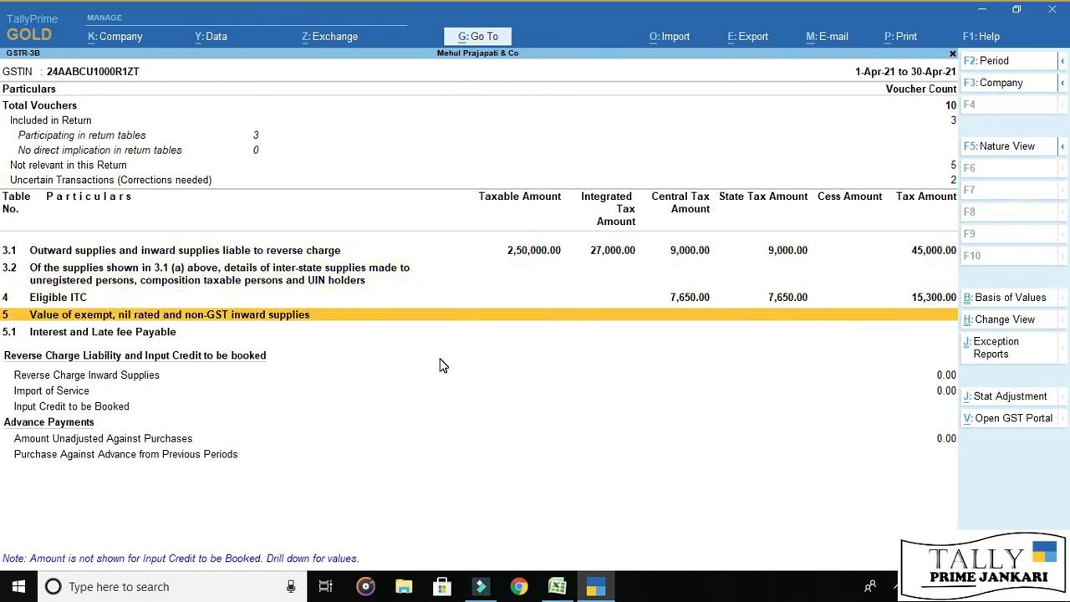
pyautogui.press('Escape')
pyautogui.press('Escape')
pyautogui.press('Escape')
pyautogui.press('Escape')
pyautogui.press('Escape')
pyautogui.press('Escape')
pyautogui.press('Escape')
pyautogui.press('Escape')
pyautogui.press('Escape')
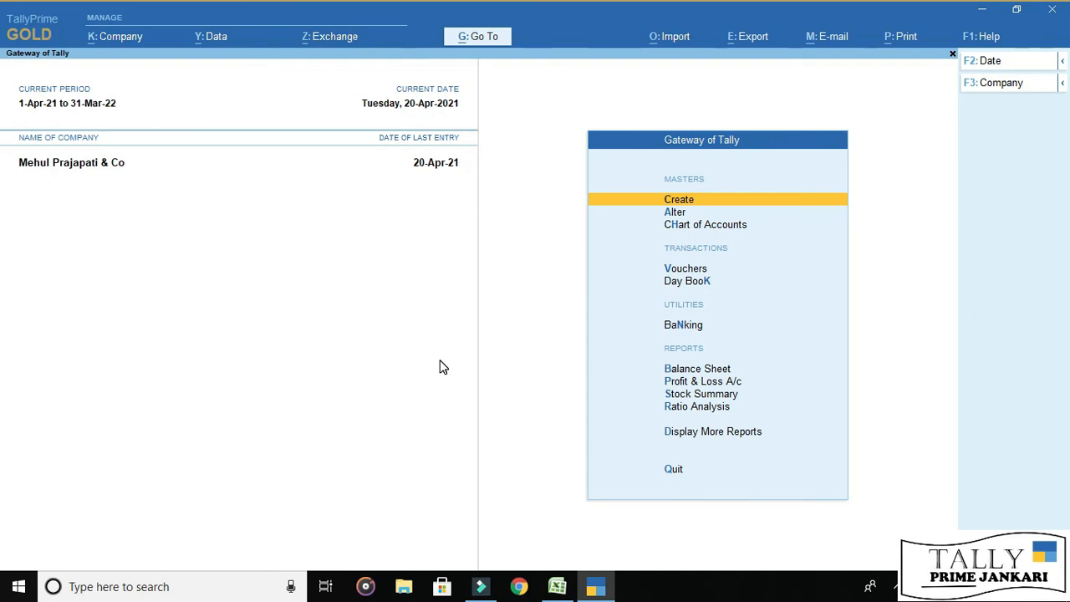